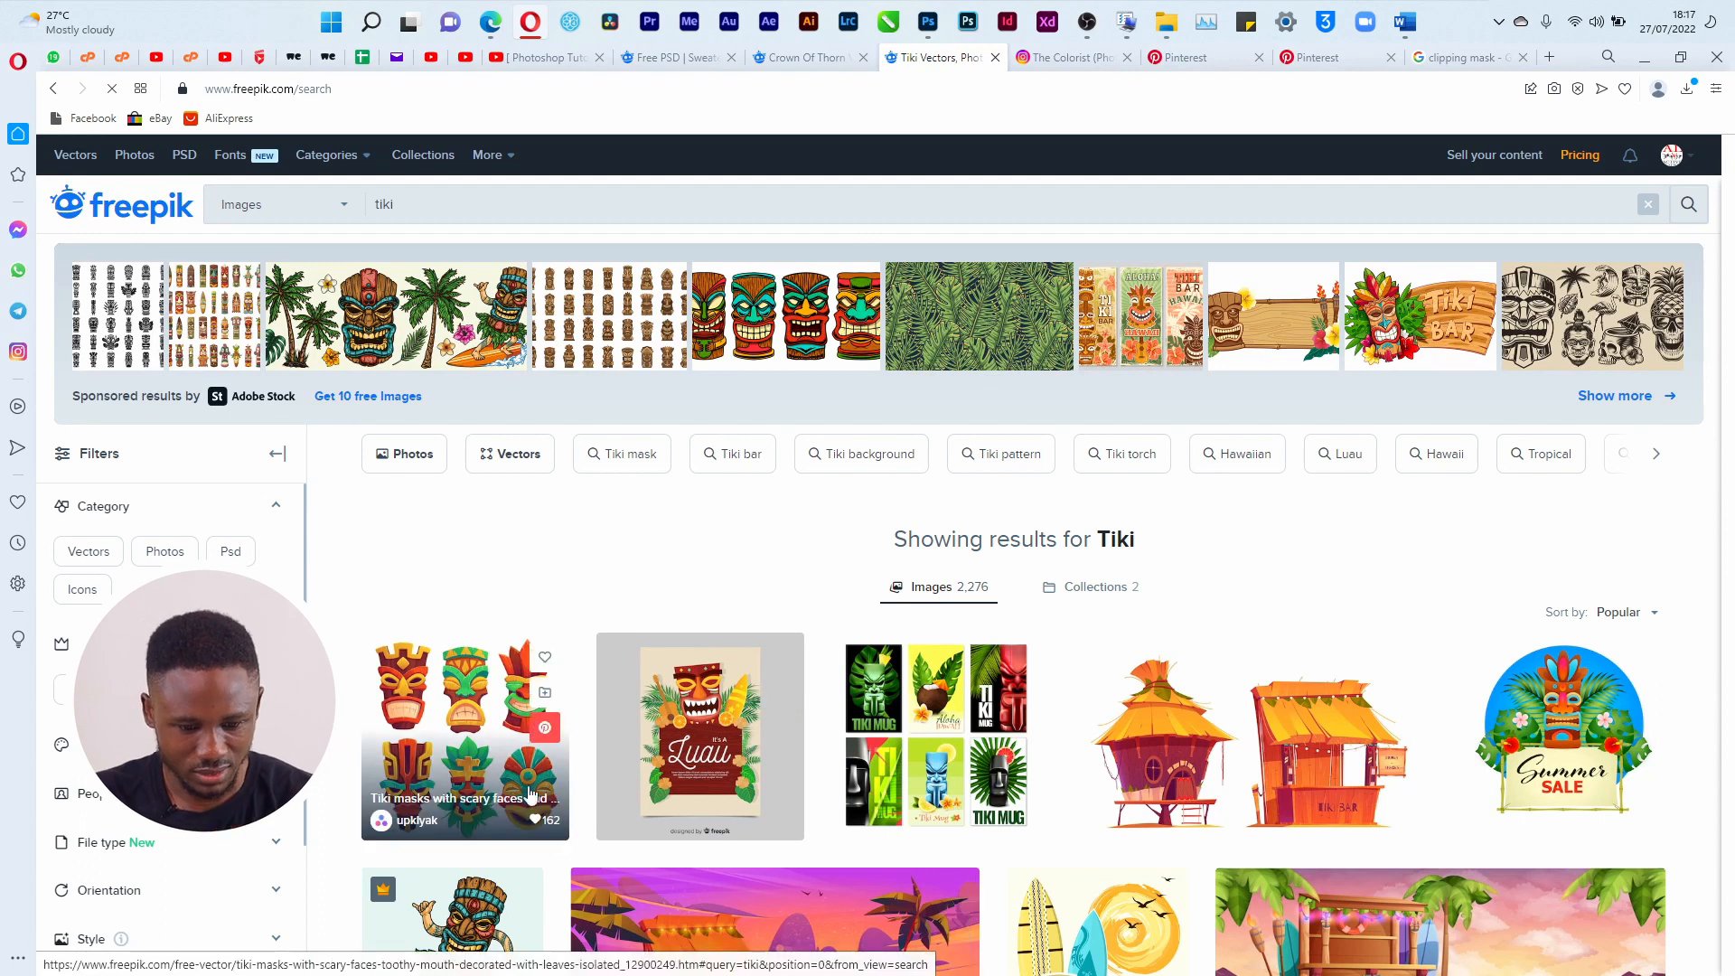
Open the page of the six tiki masks with scary faces vector from the tiki search results.
click(586, 204)
drag(586, 204, 345, 204)
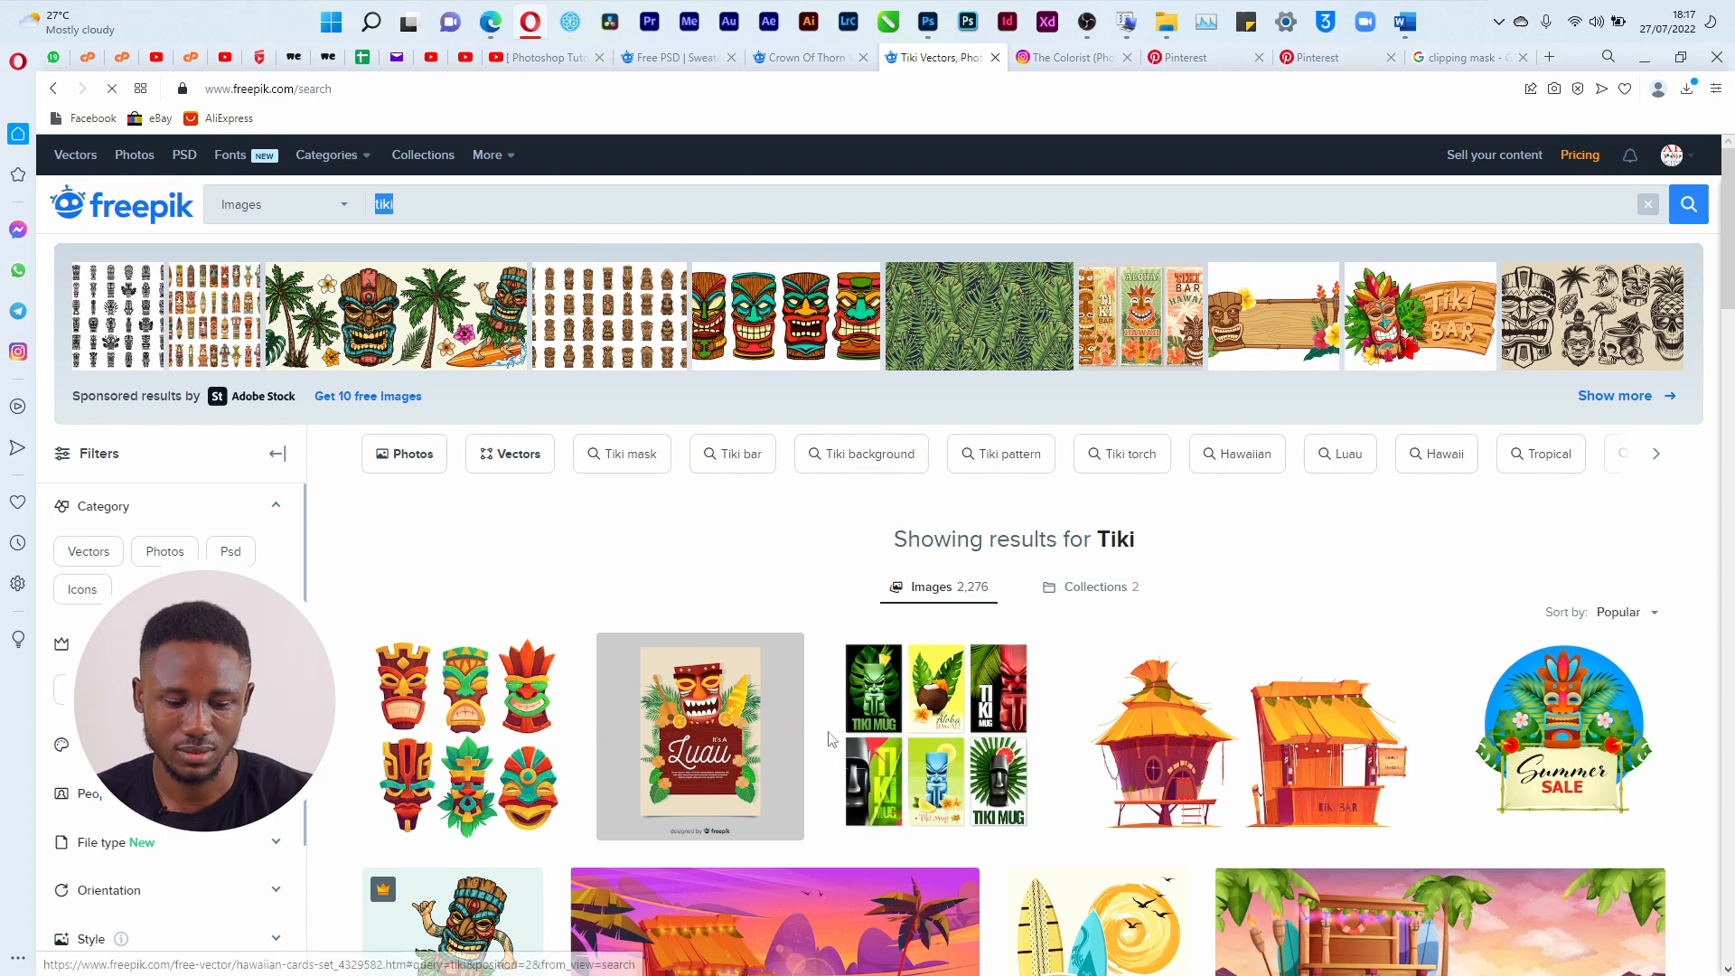
click(465, 751)
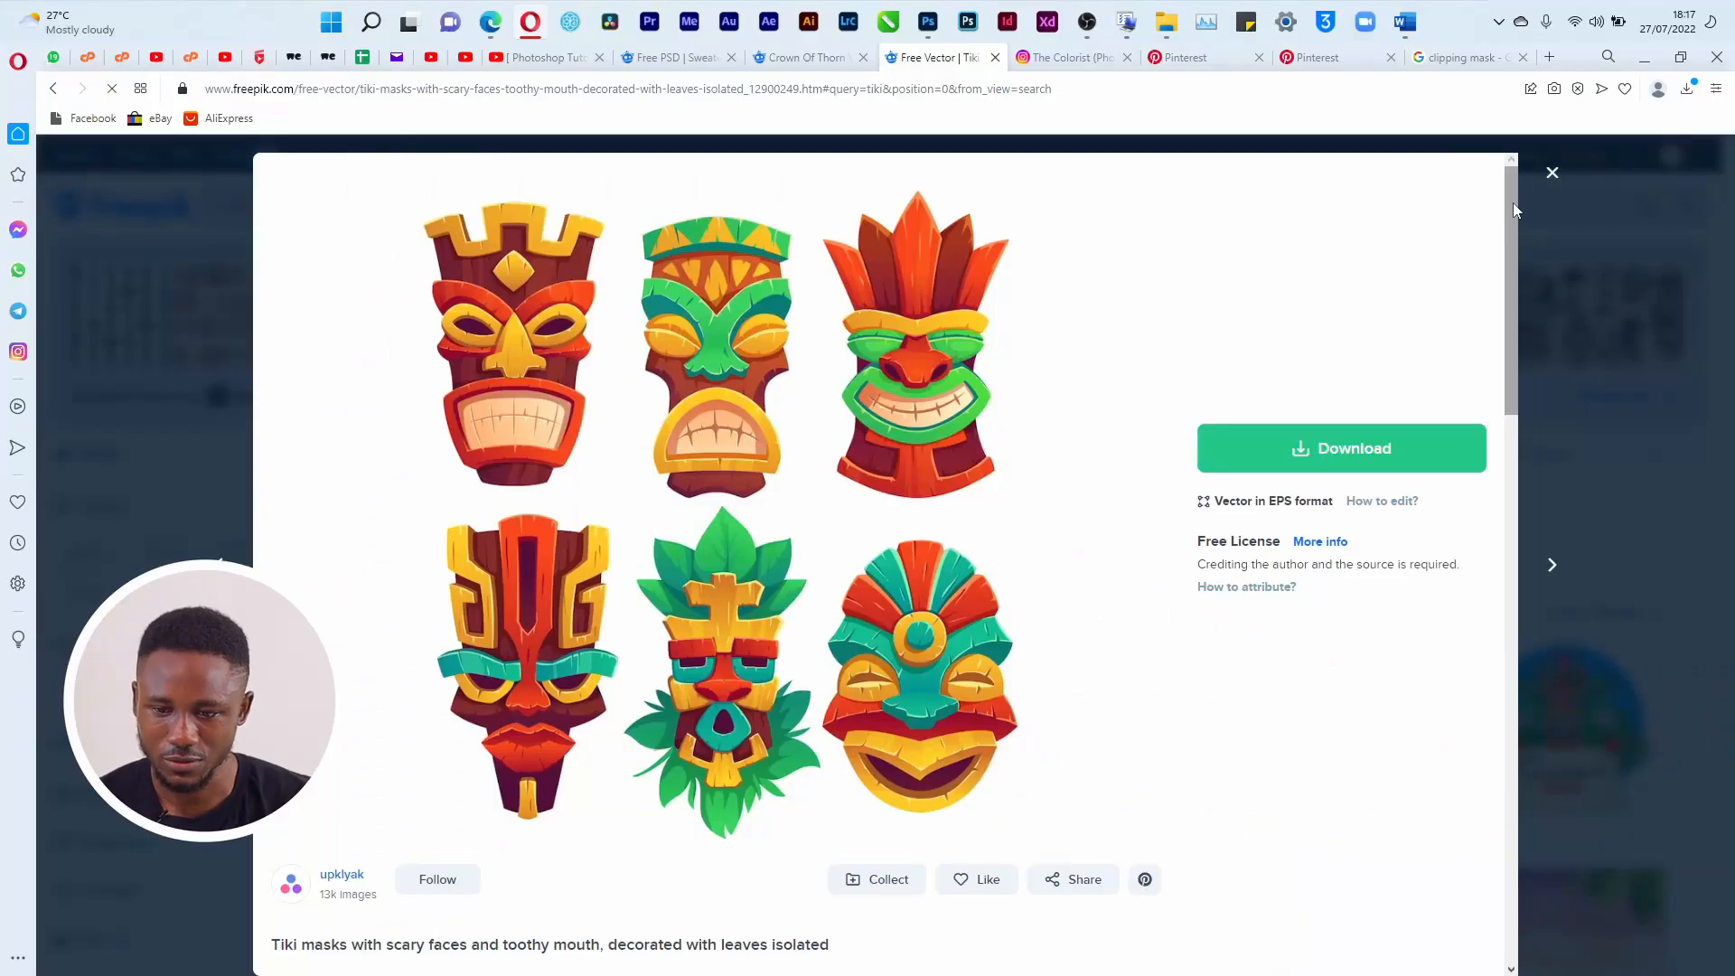
Close the vector's preview and show the downloaded tiki-masks ZIP file in its folder.
click(1552, 172)
click(1686, 88)
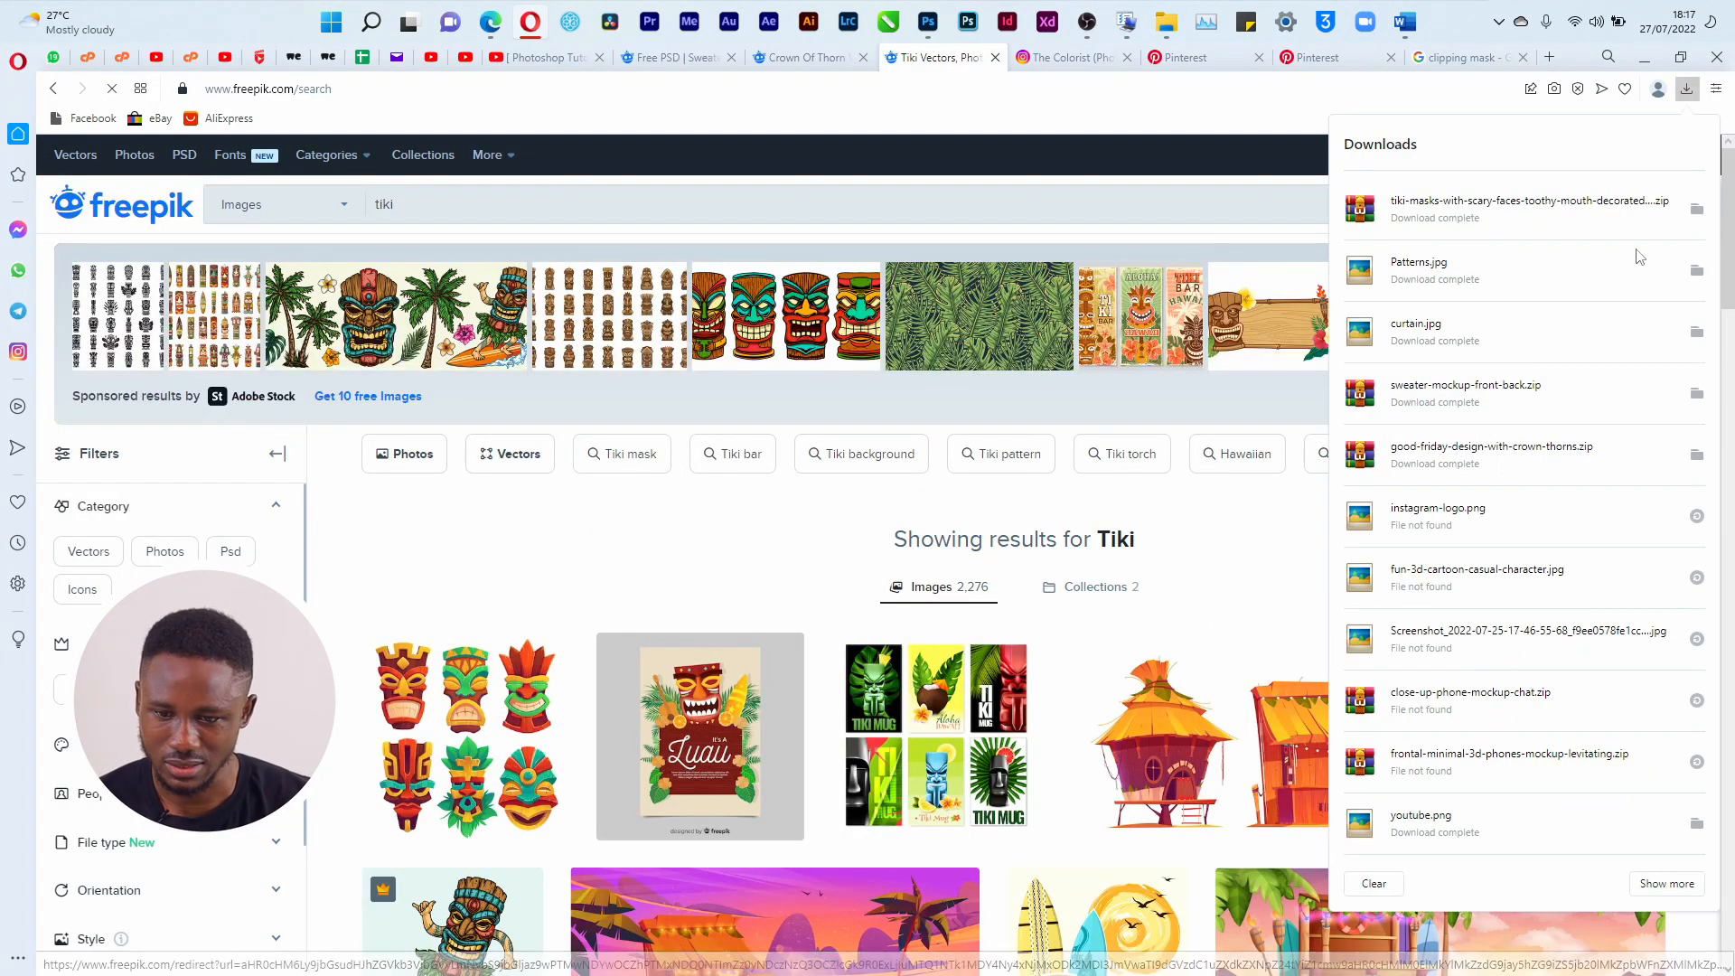
click(1639, 253)
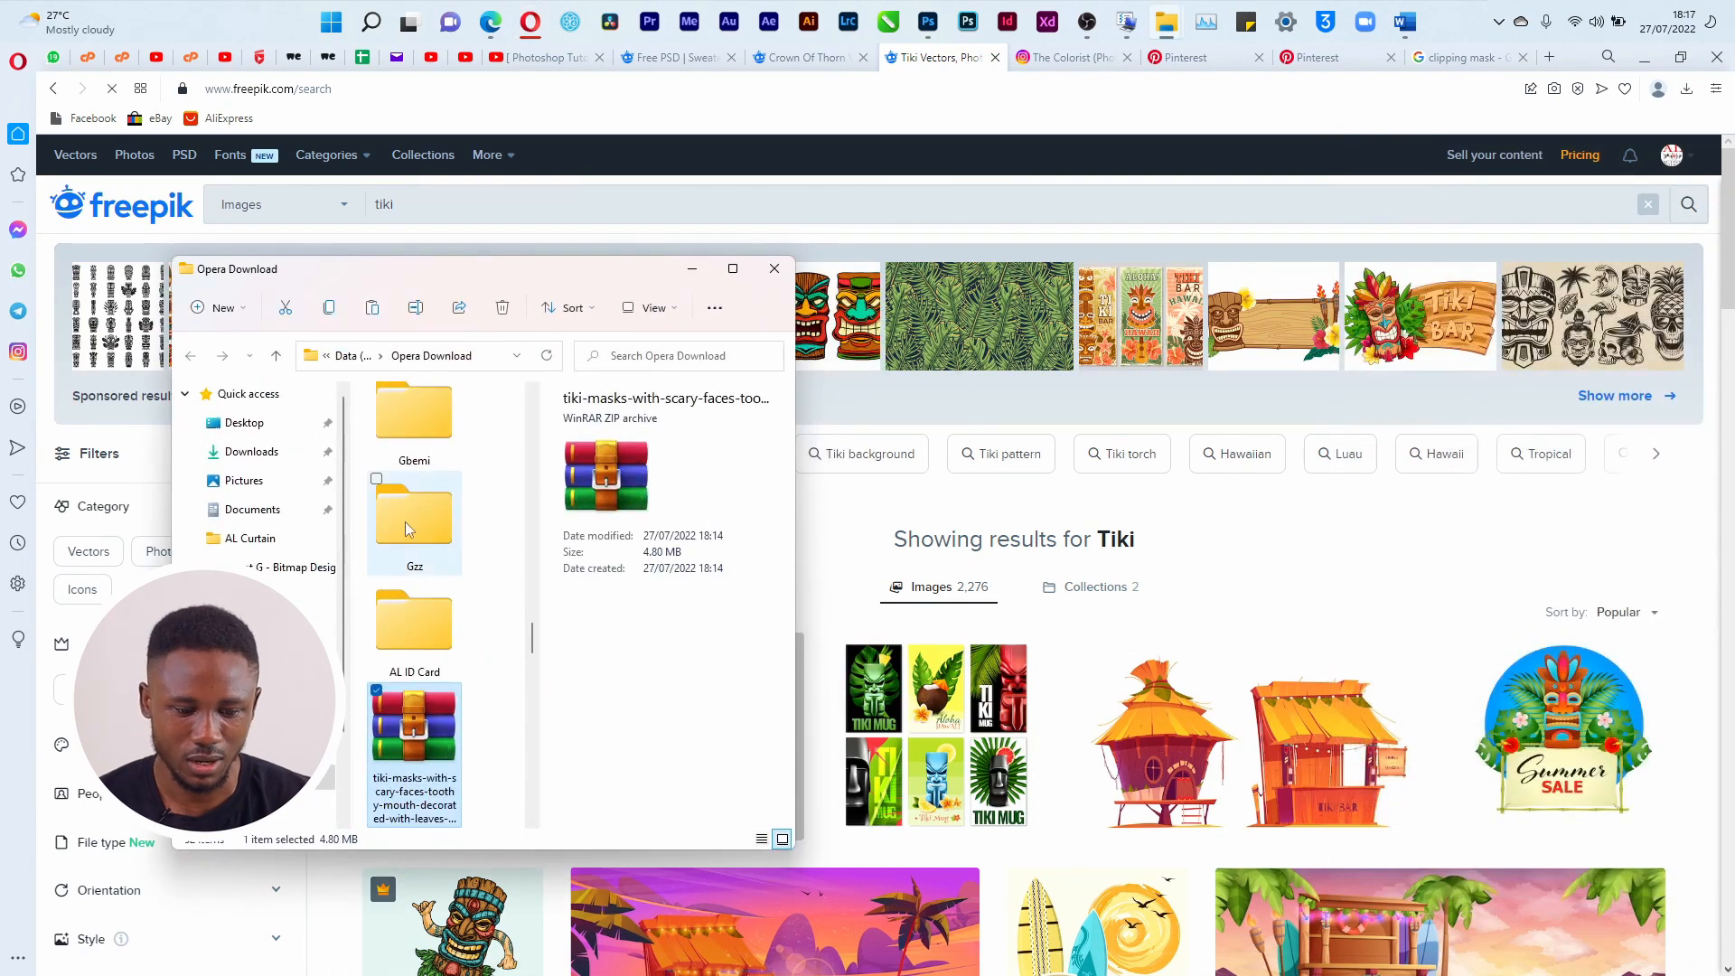
Open the tiki-masks archive in WinRAR and preview the JPG of the six masks inside it.
double_click(404, 736)
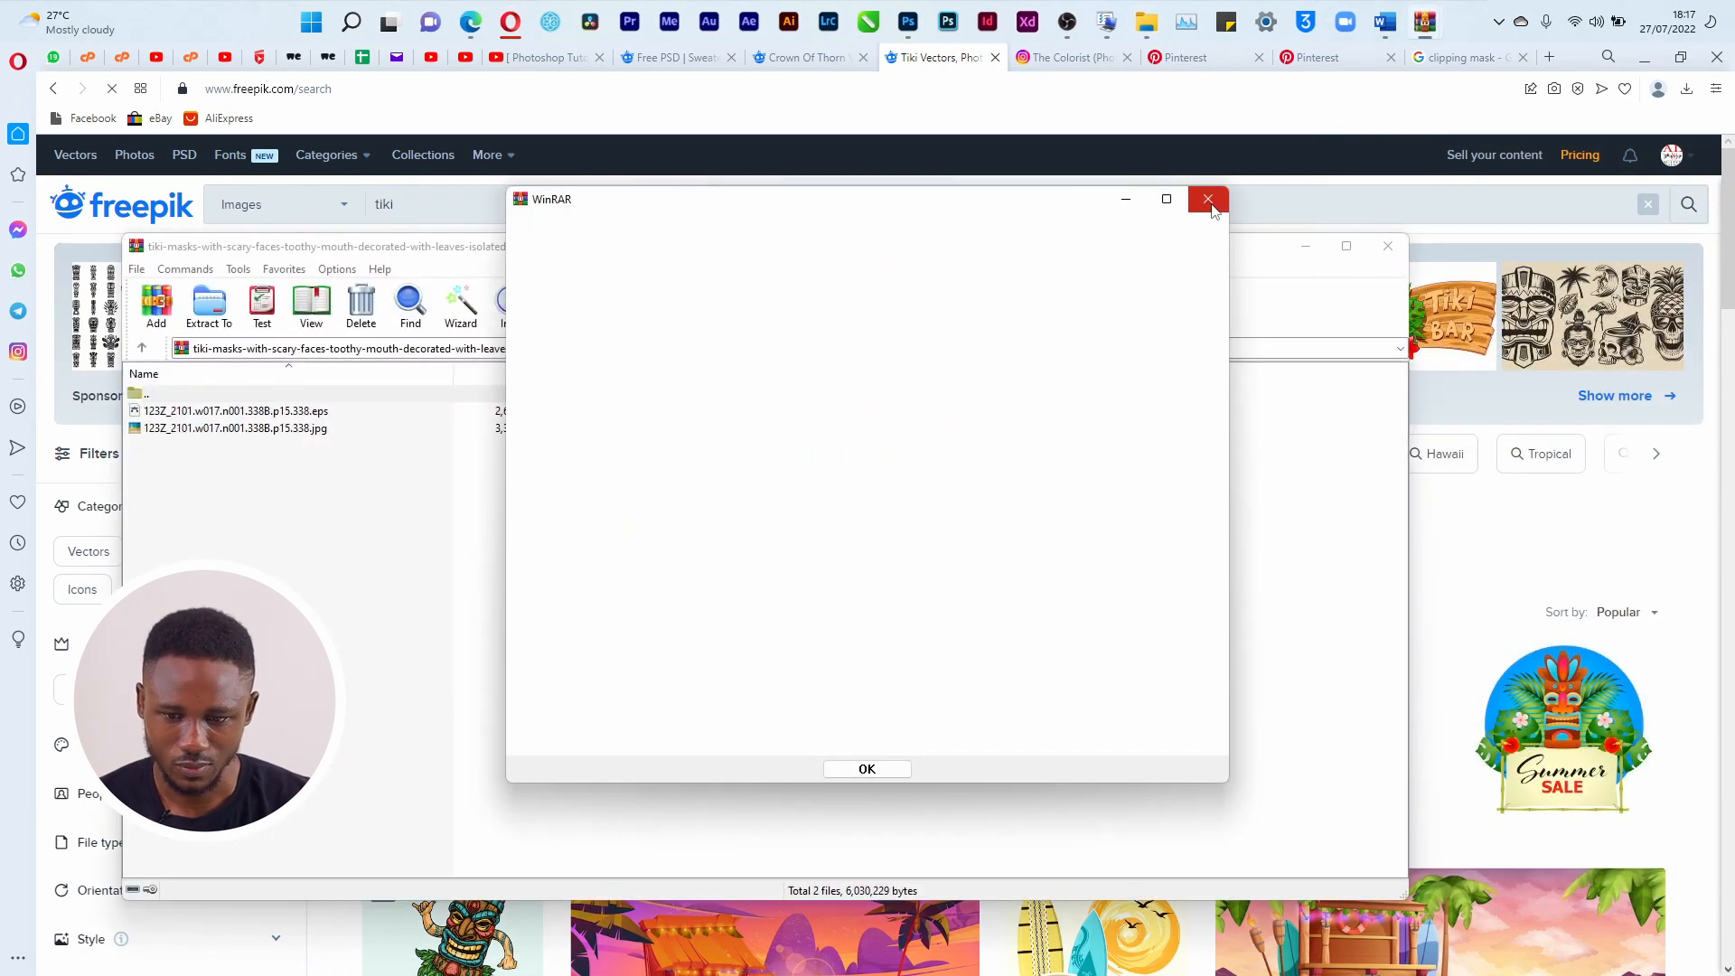
click(1210, 202)
click(231, 429)
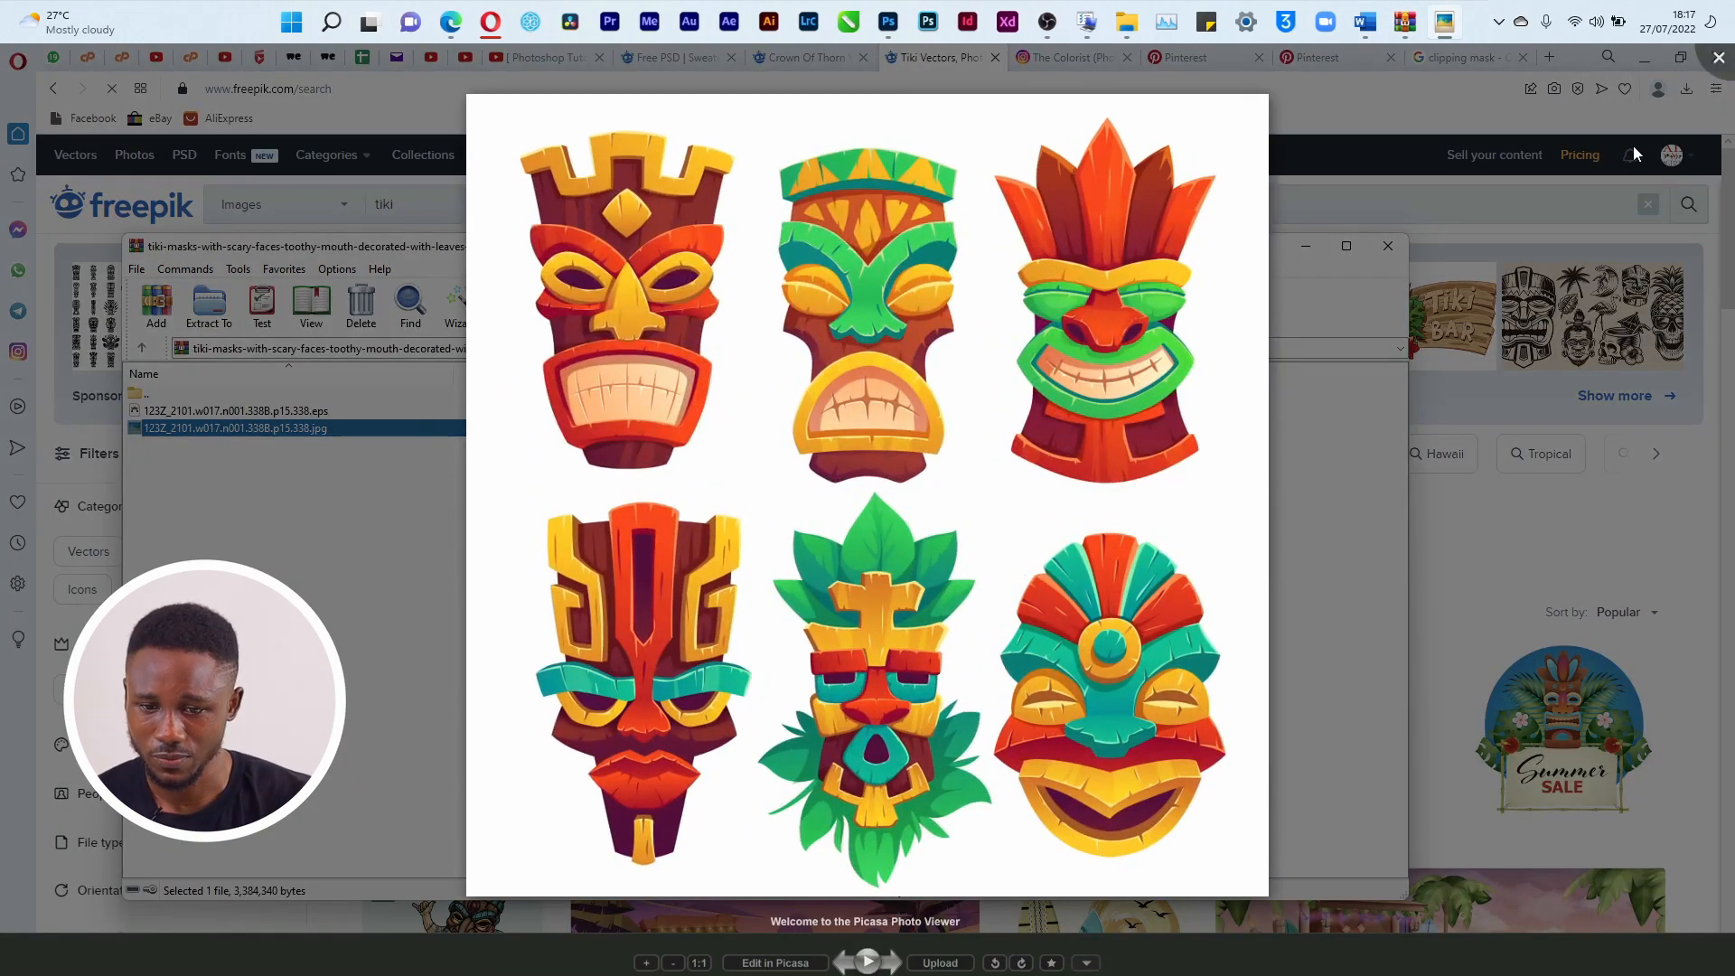
click(1336, 193)
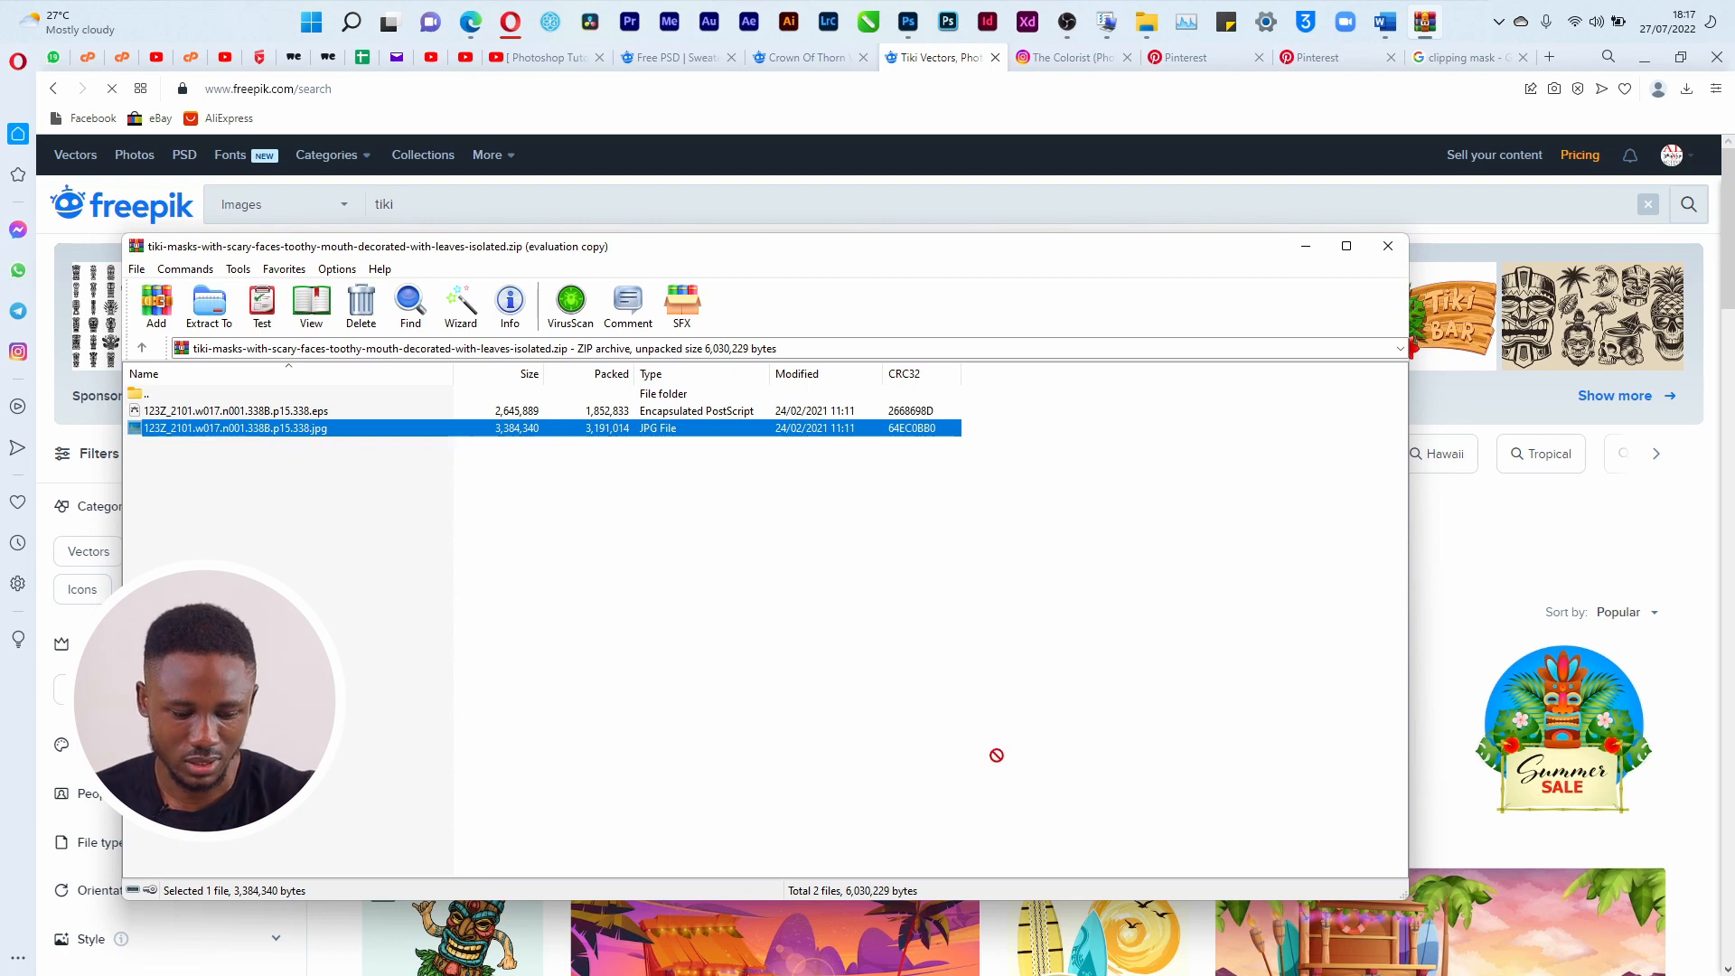
Bring the archive's JPG 123Z_2101.w017.n001.338B.p15.338.jpg into Adobe Photoshop 2022 and open it as a document.
key(super+Tab)
key(Right)
key(Right)
key(Right)
key(Right)
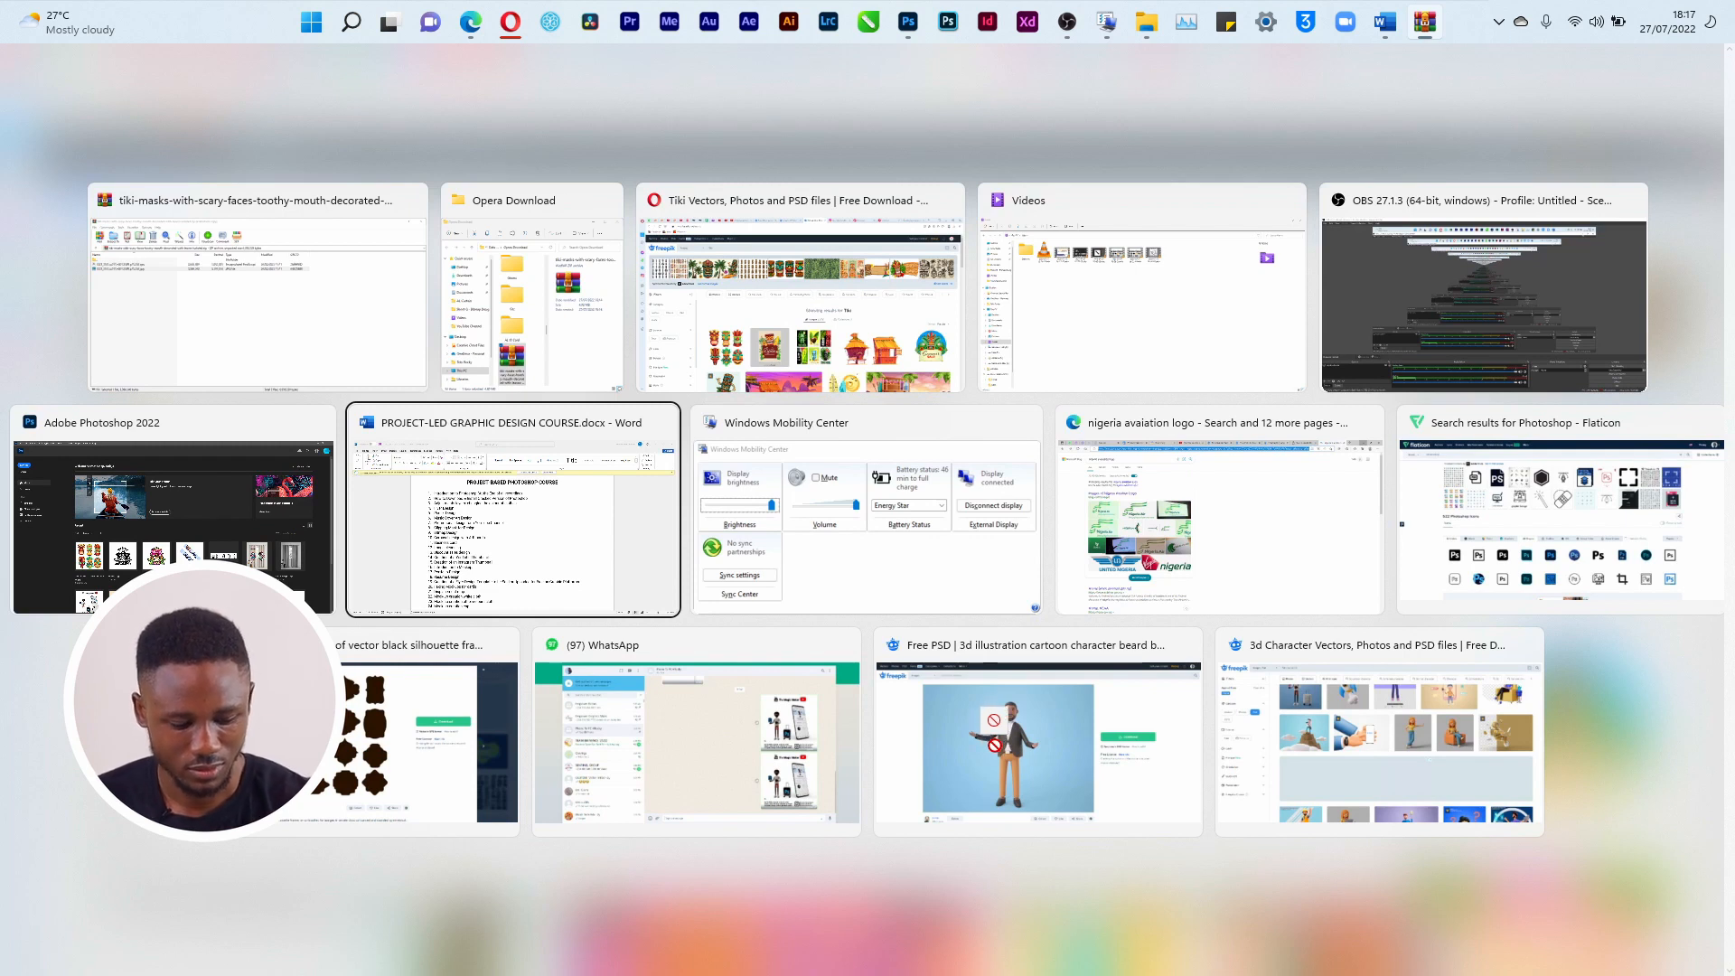
key(Right)
key(Right)
key(Right)
key(Right)
key(Right)
key(Right)
key(Right)
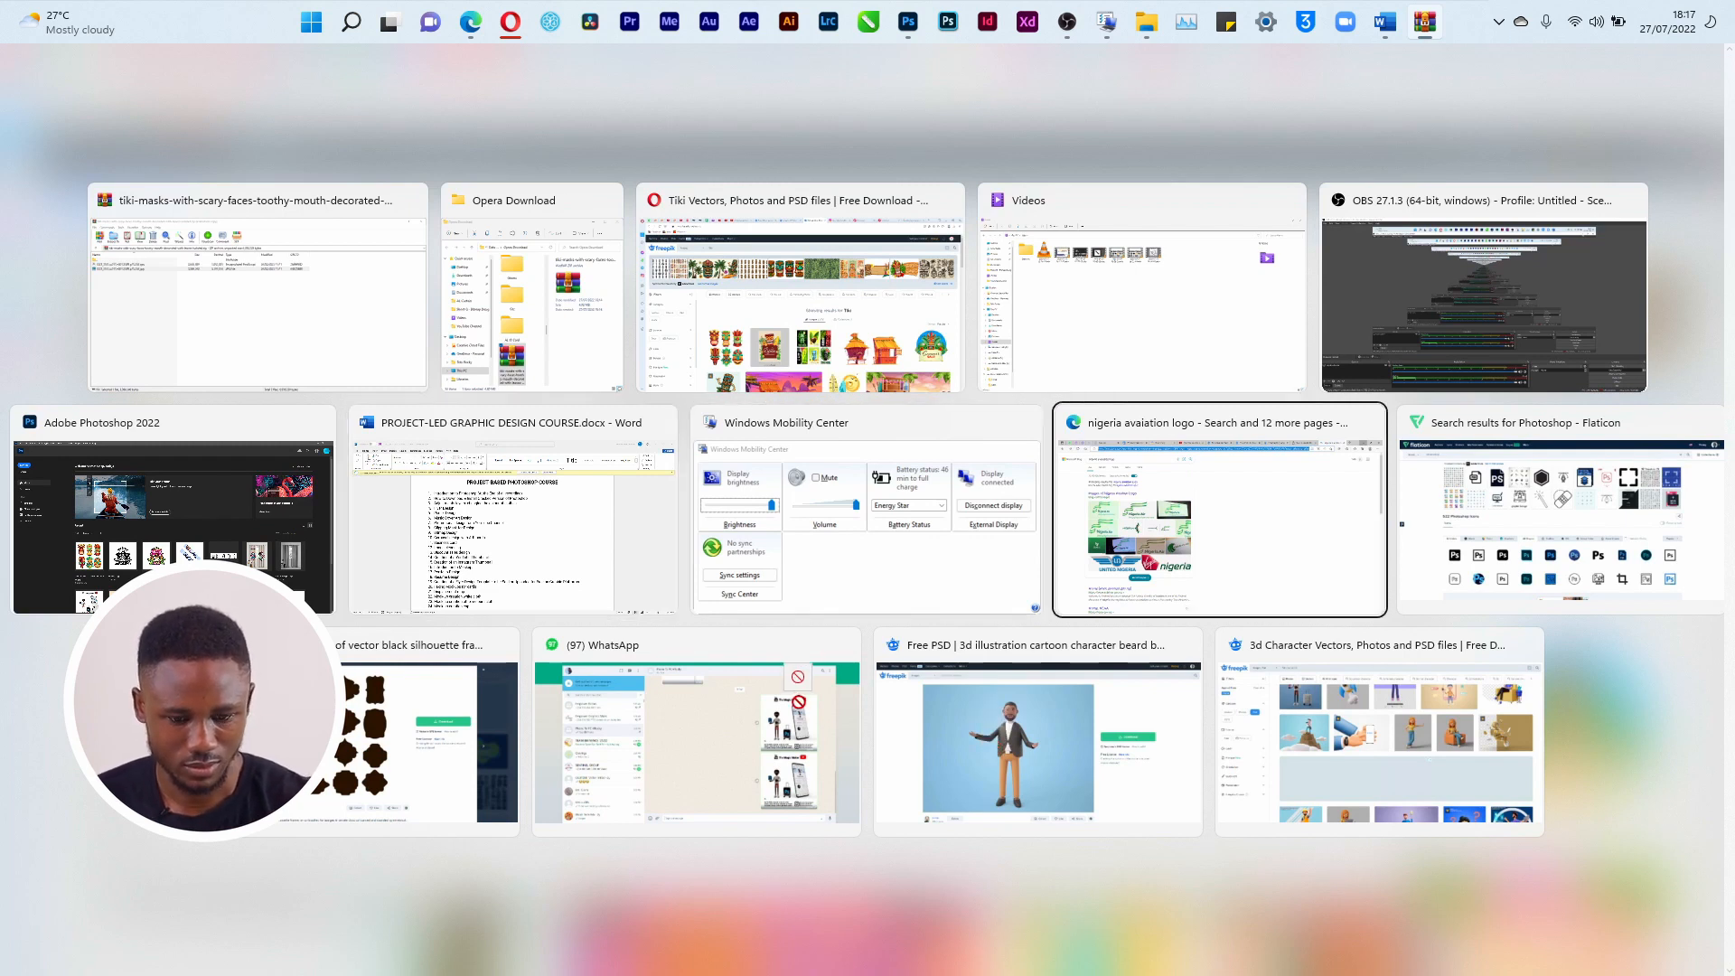
key(Right)
key(Right)
key(Right)
key(Right)
key(Right)
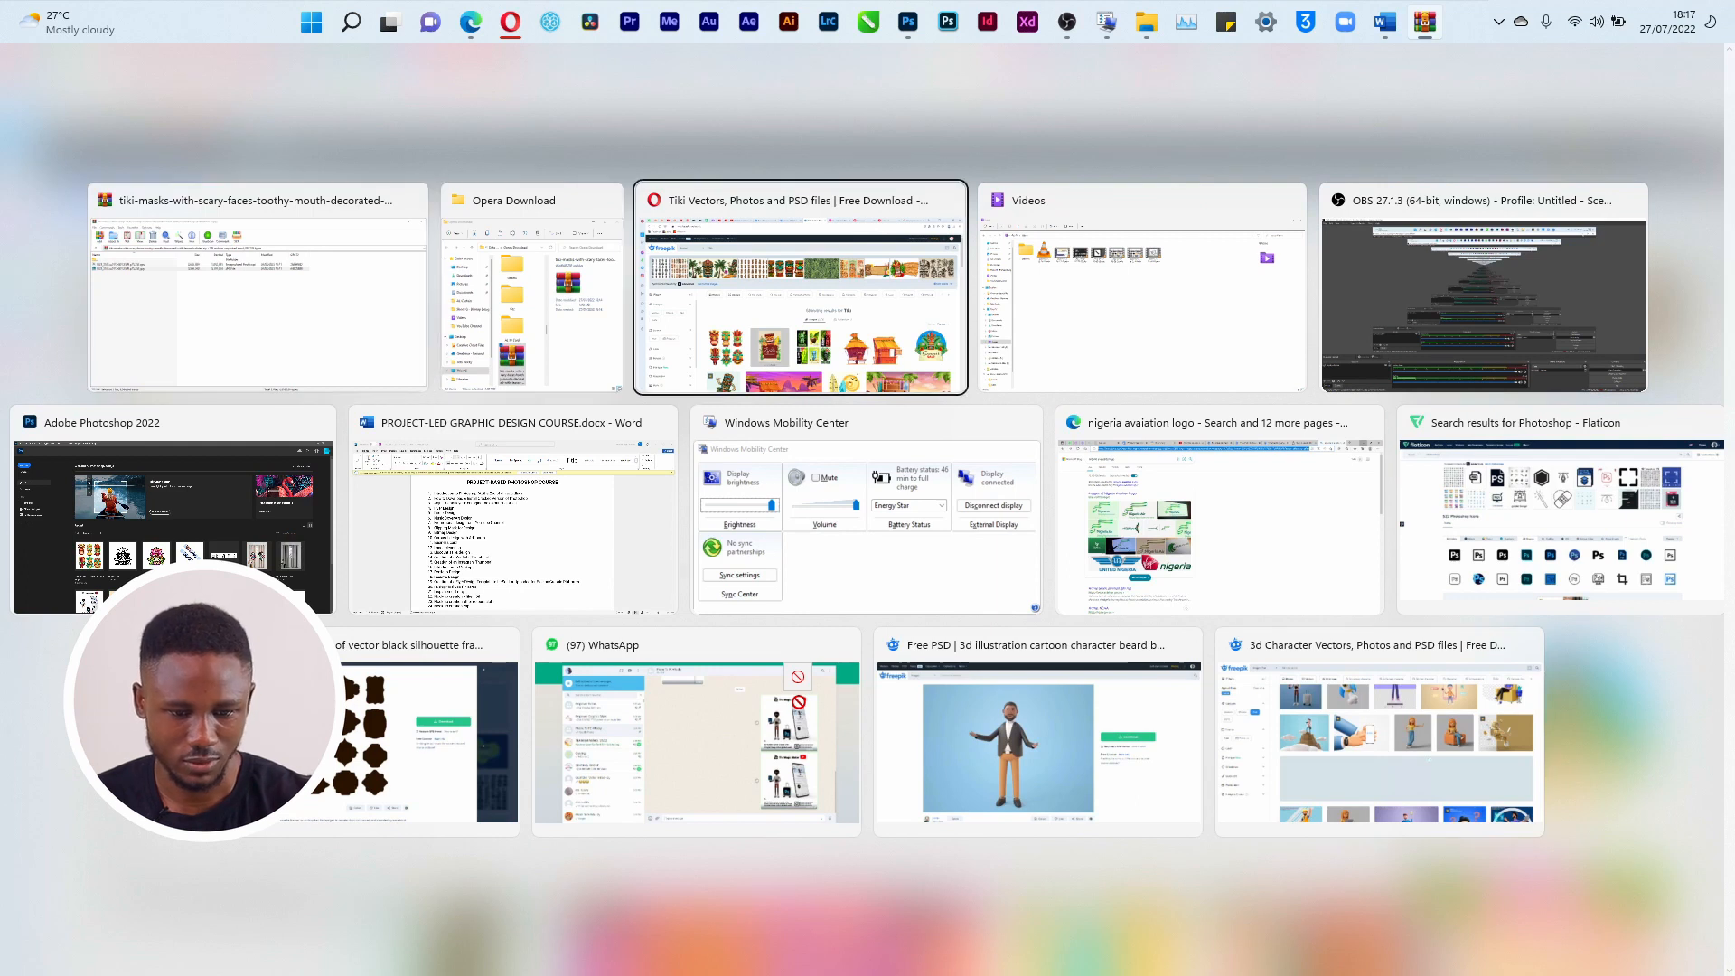
key(Return)
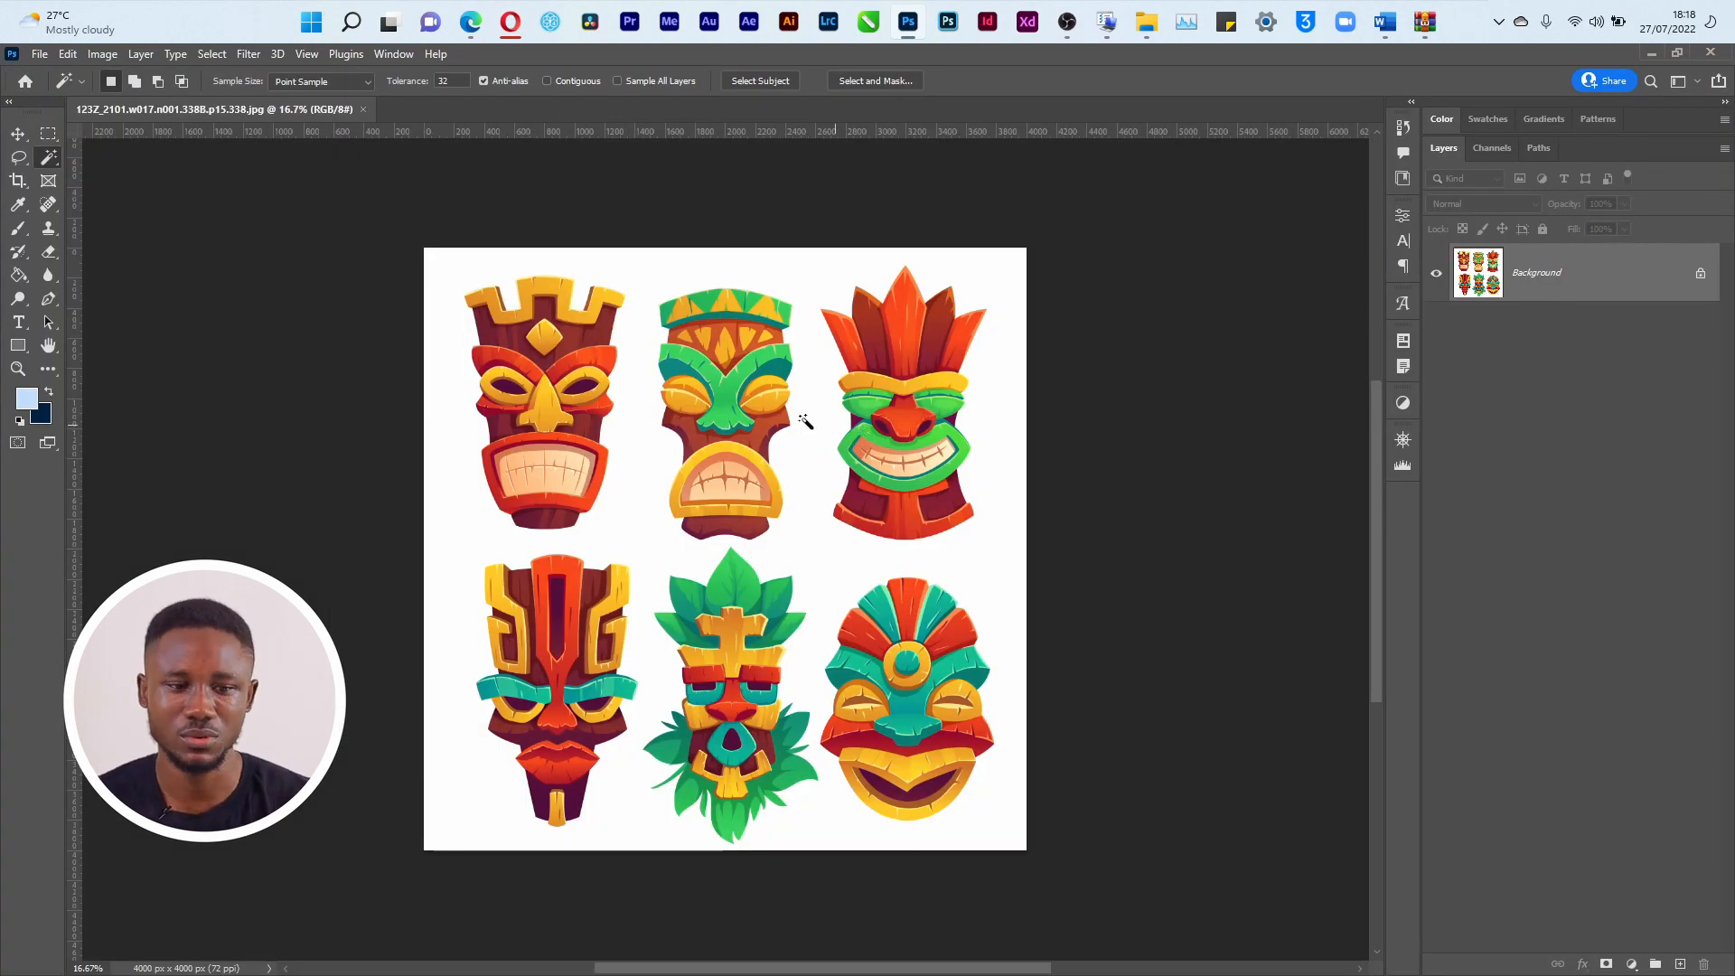
Convert the mask image to Grayscale mode, discarding its color information.
click(102, 54)
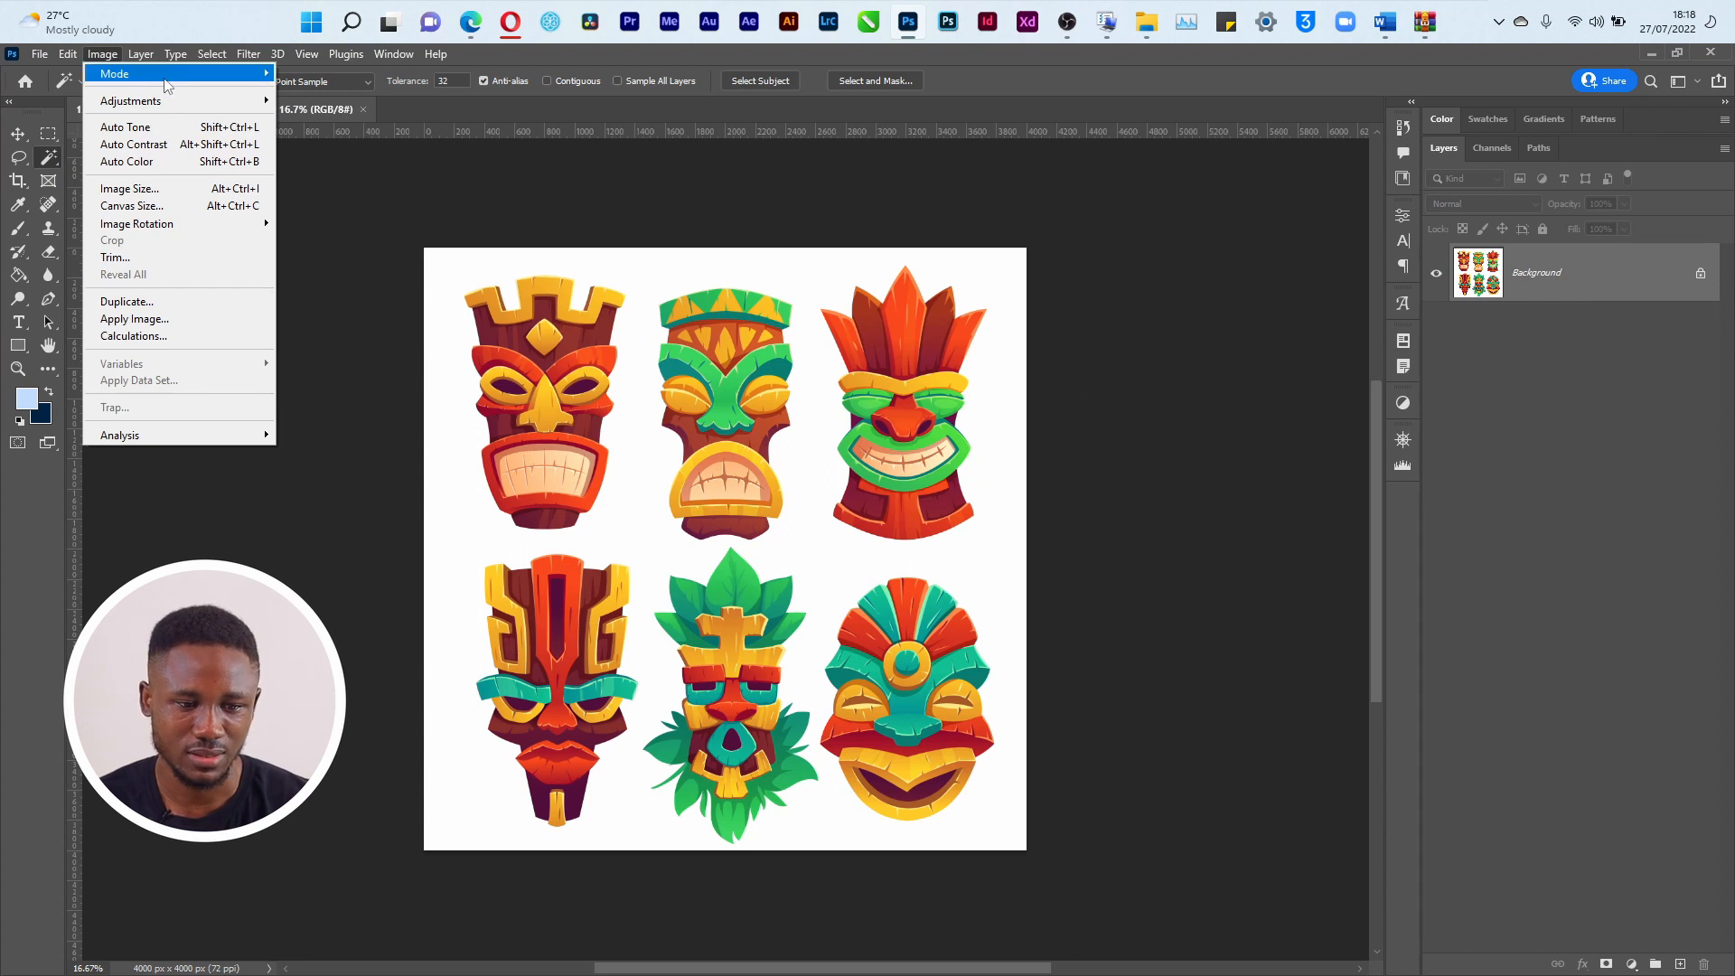
mouse_move(166, 80)
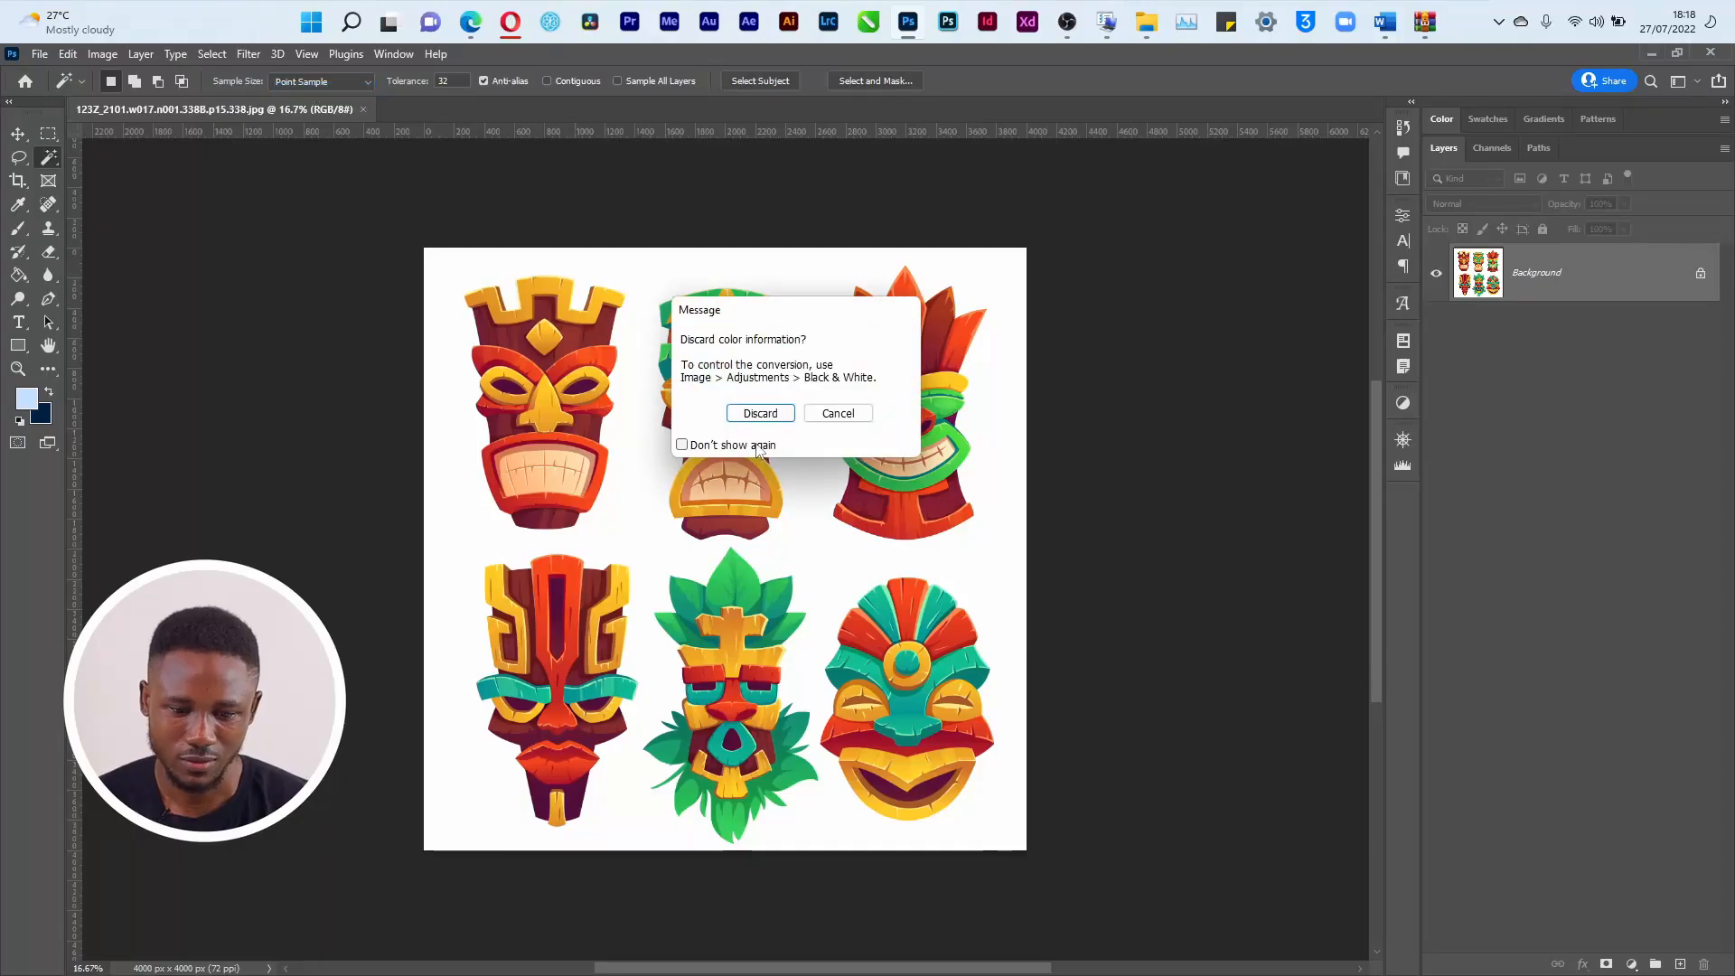
click(770, 417)
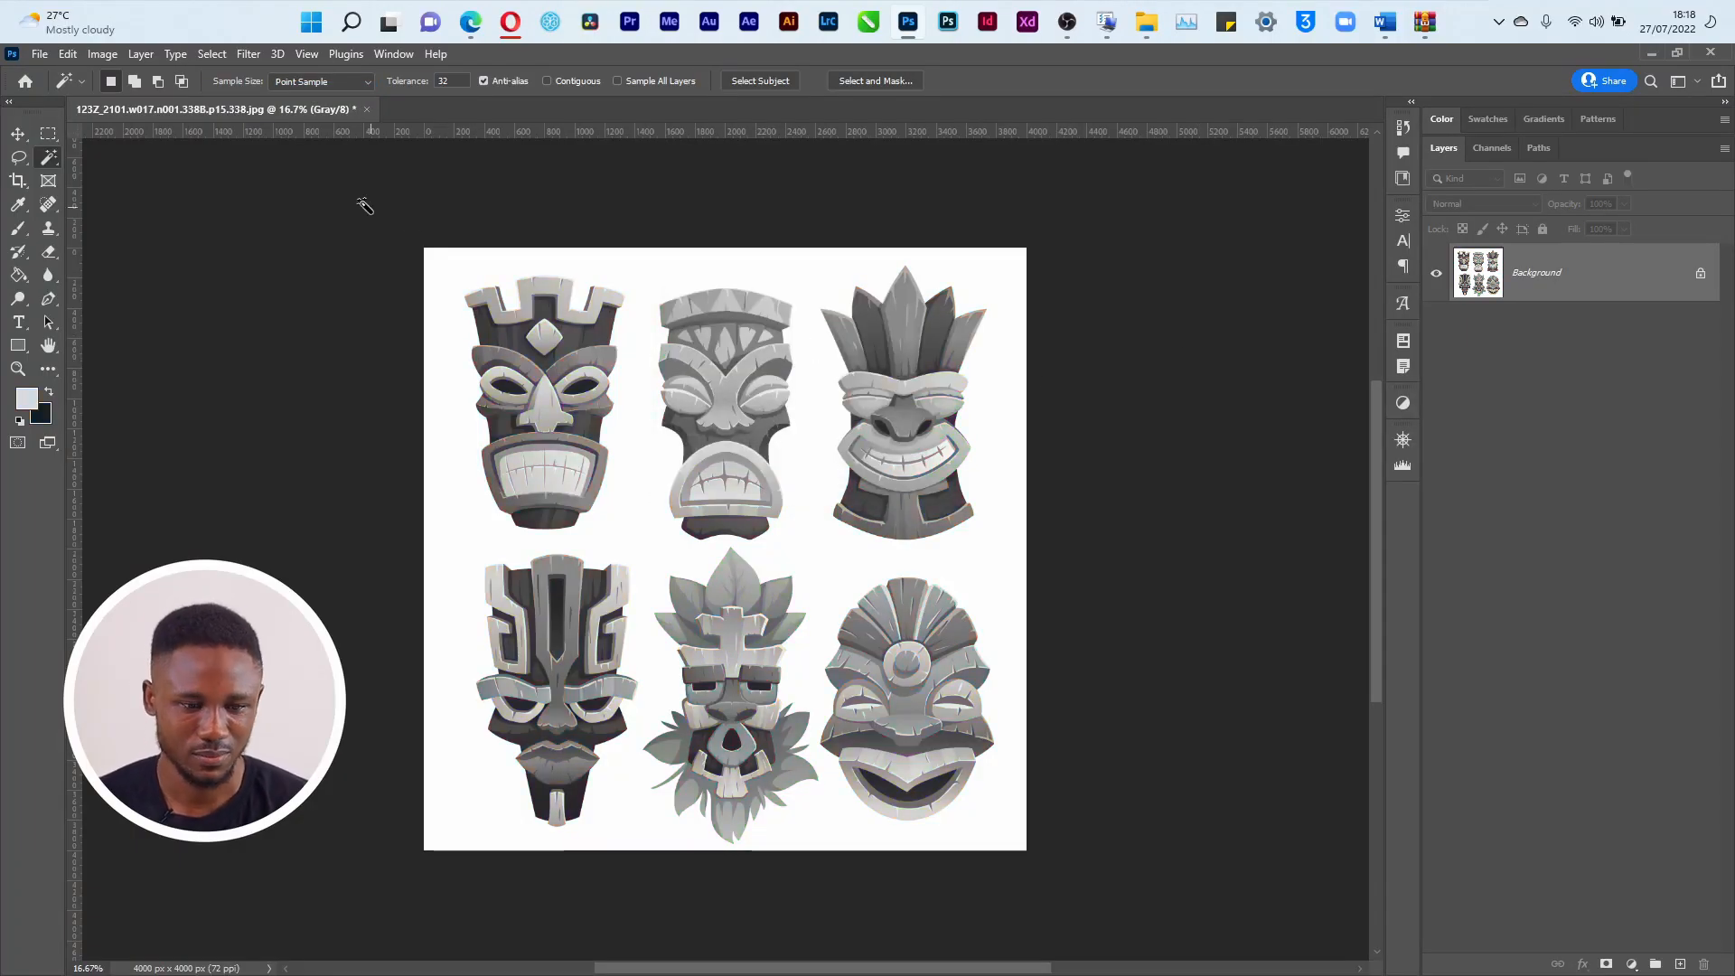
Convert the grayscale image to Bitmap mode at 72 pixels/inch using the 50% Threshold method.
click(119, 59)
mouse_move(126, 74)
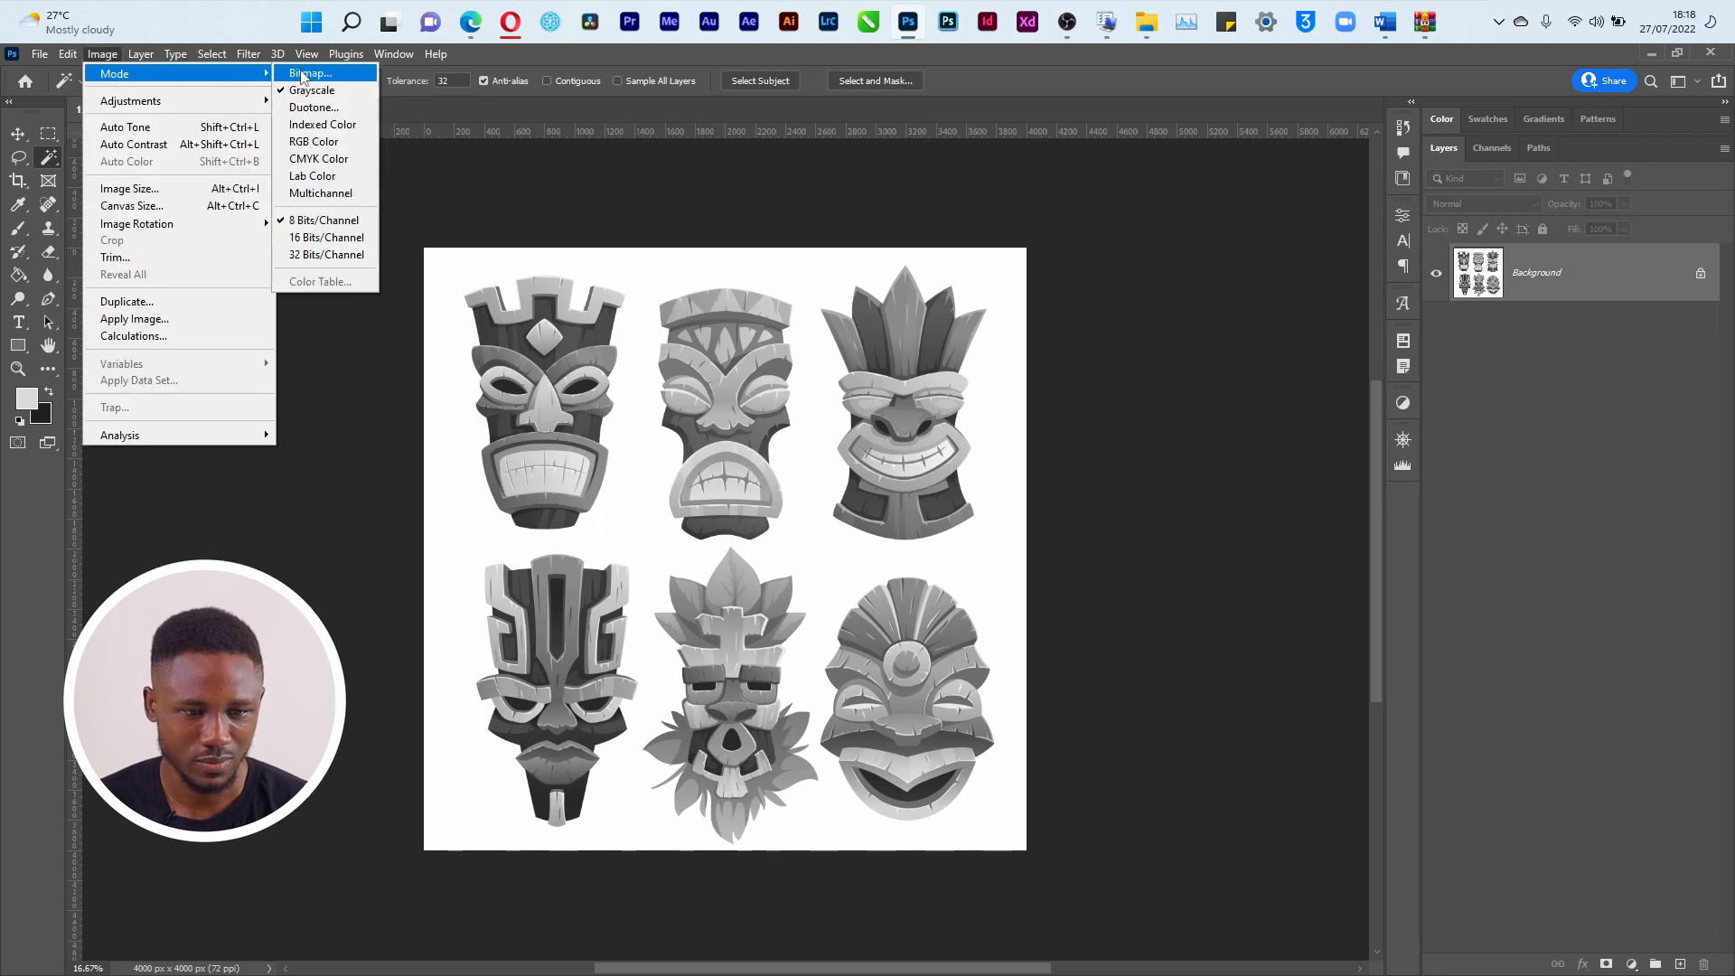
click(301, 74)
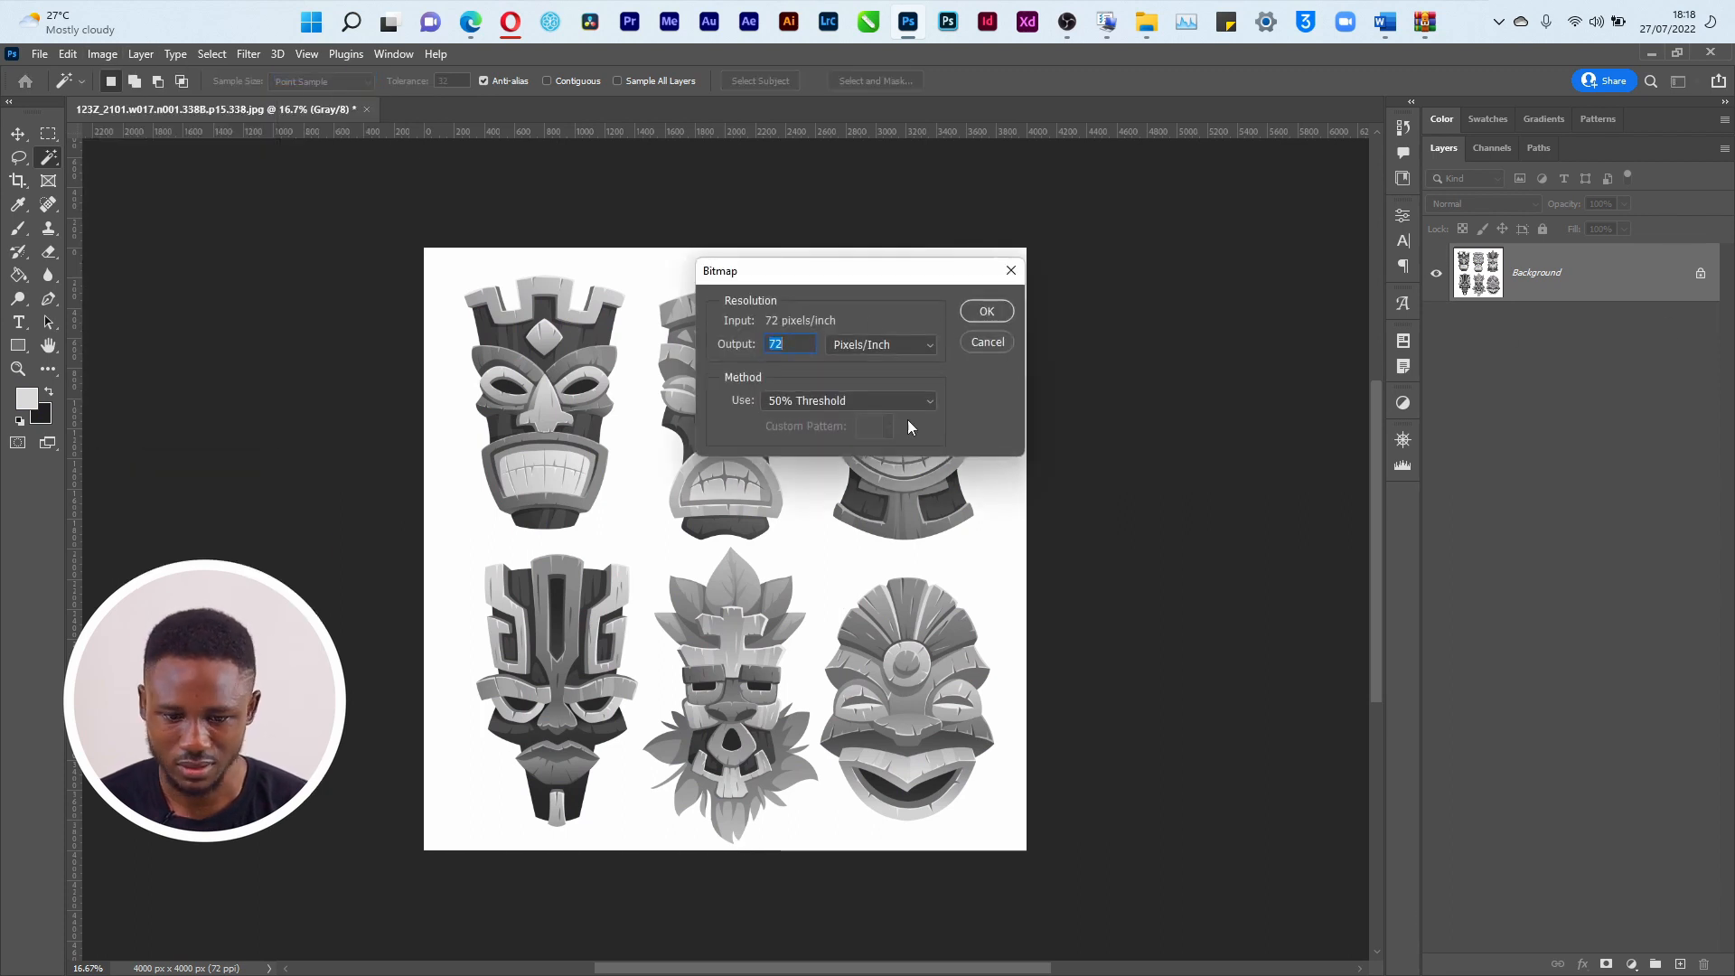
click(801, 400)
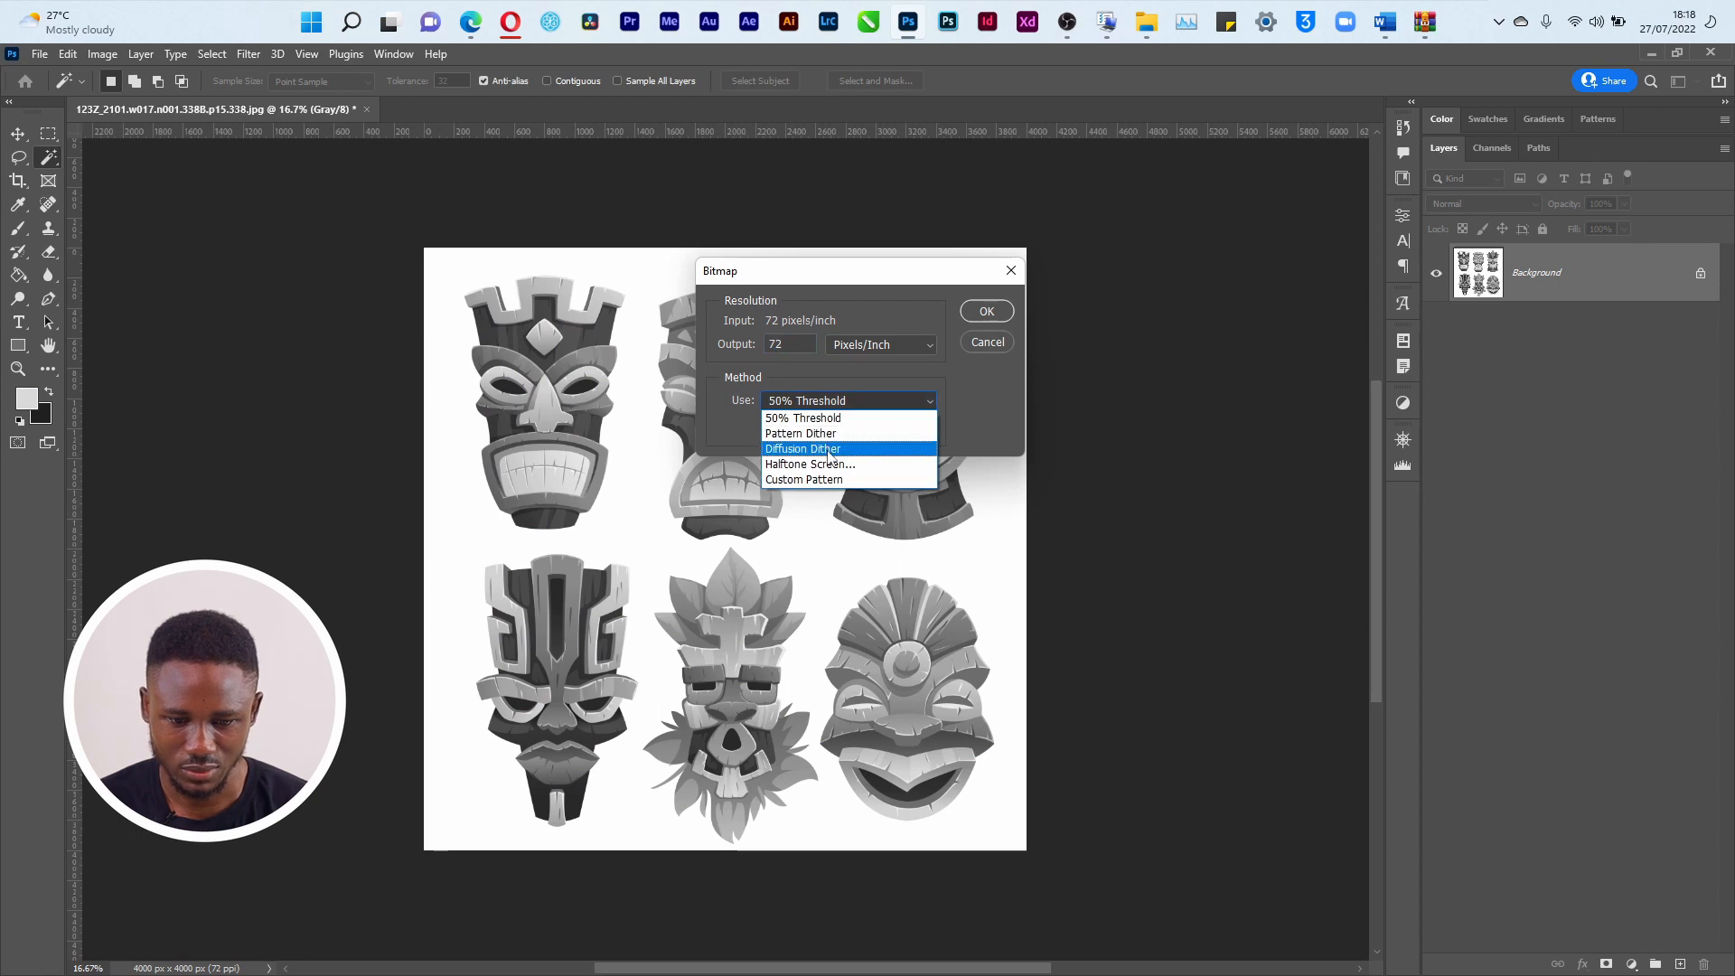
click(894, 404)
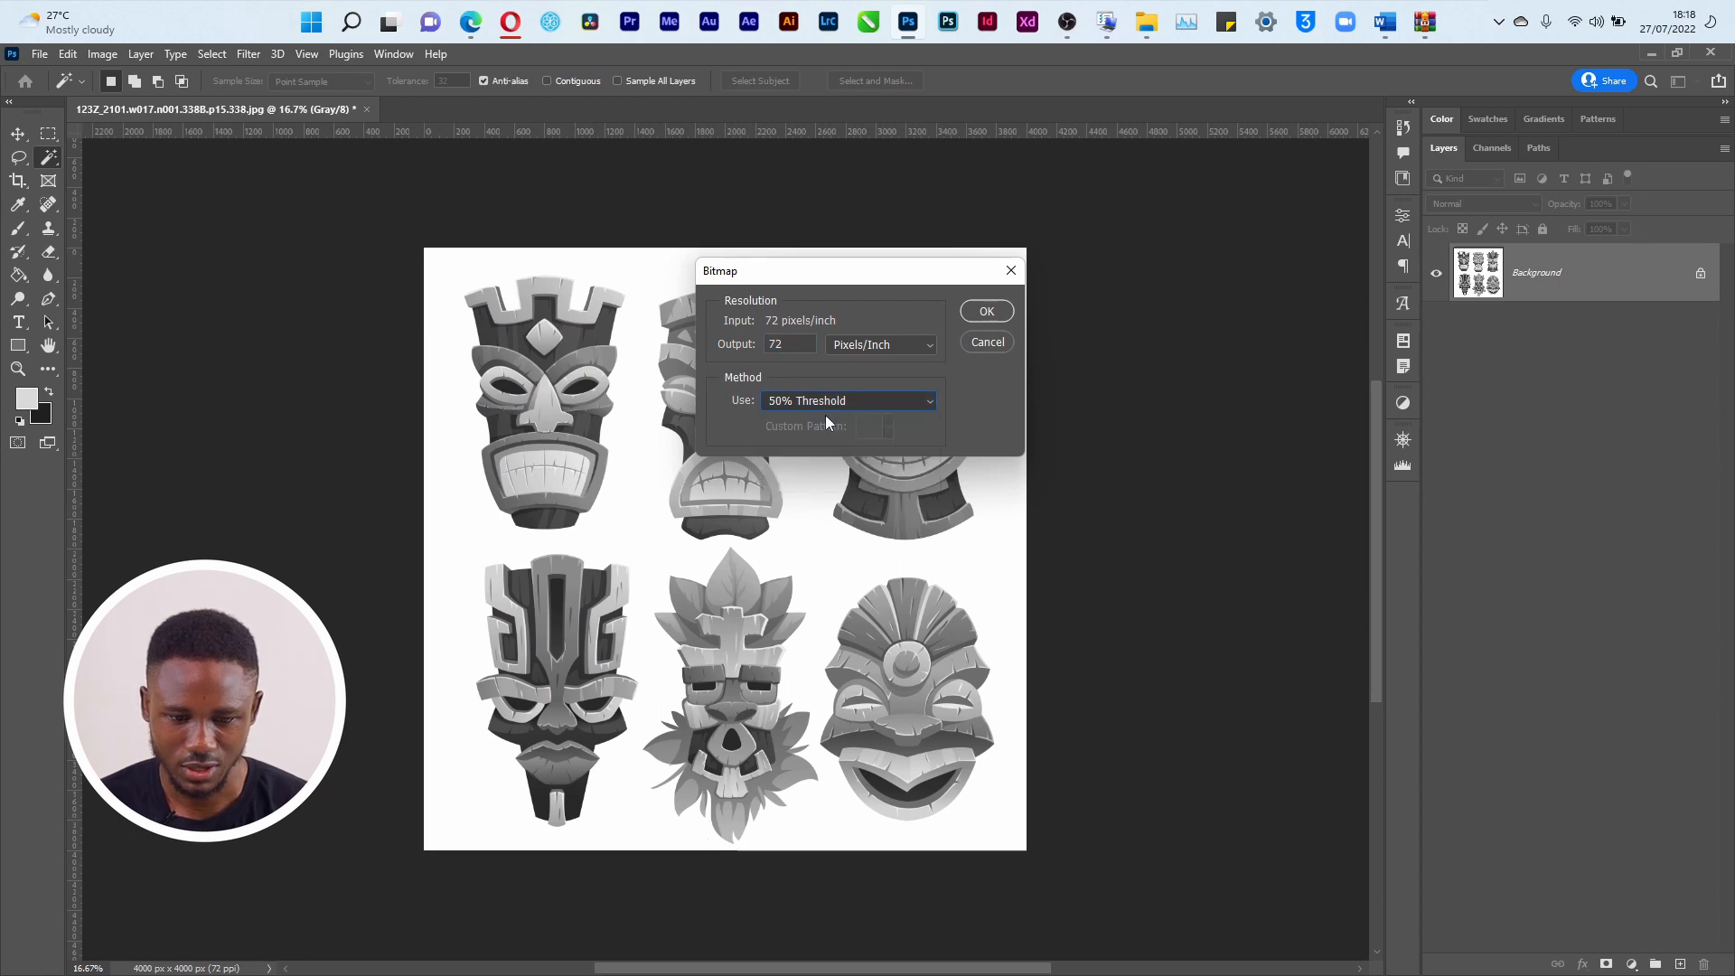
click(990, 312)
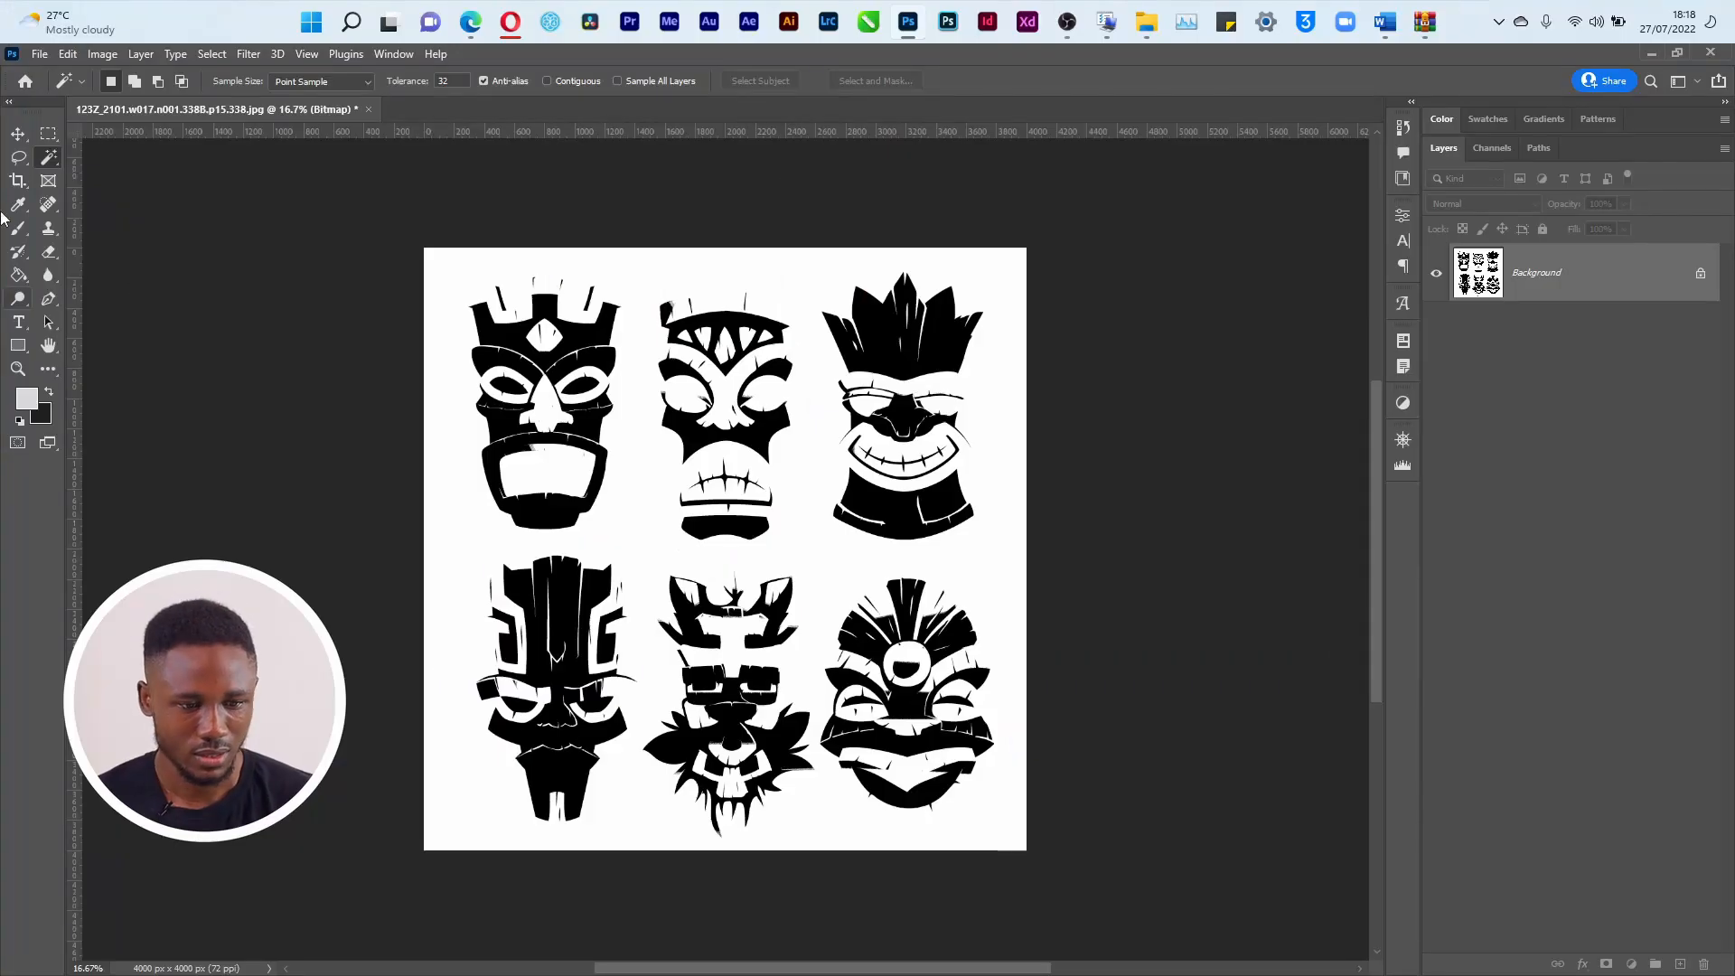
Try to select the white background beside the masks with the Magic Wand tool.
right_click(64, 160)
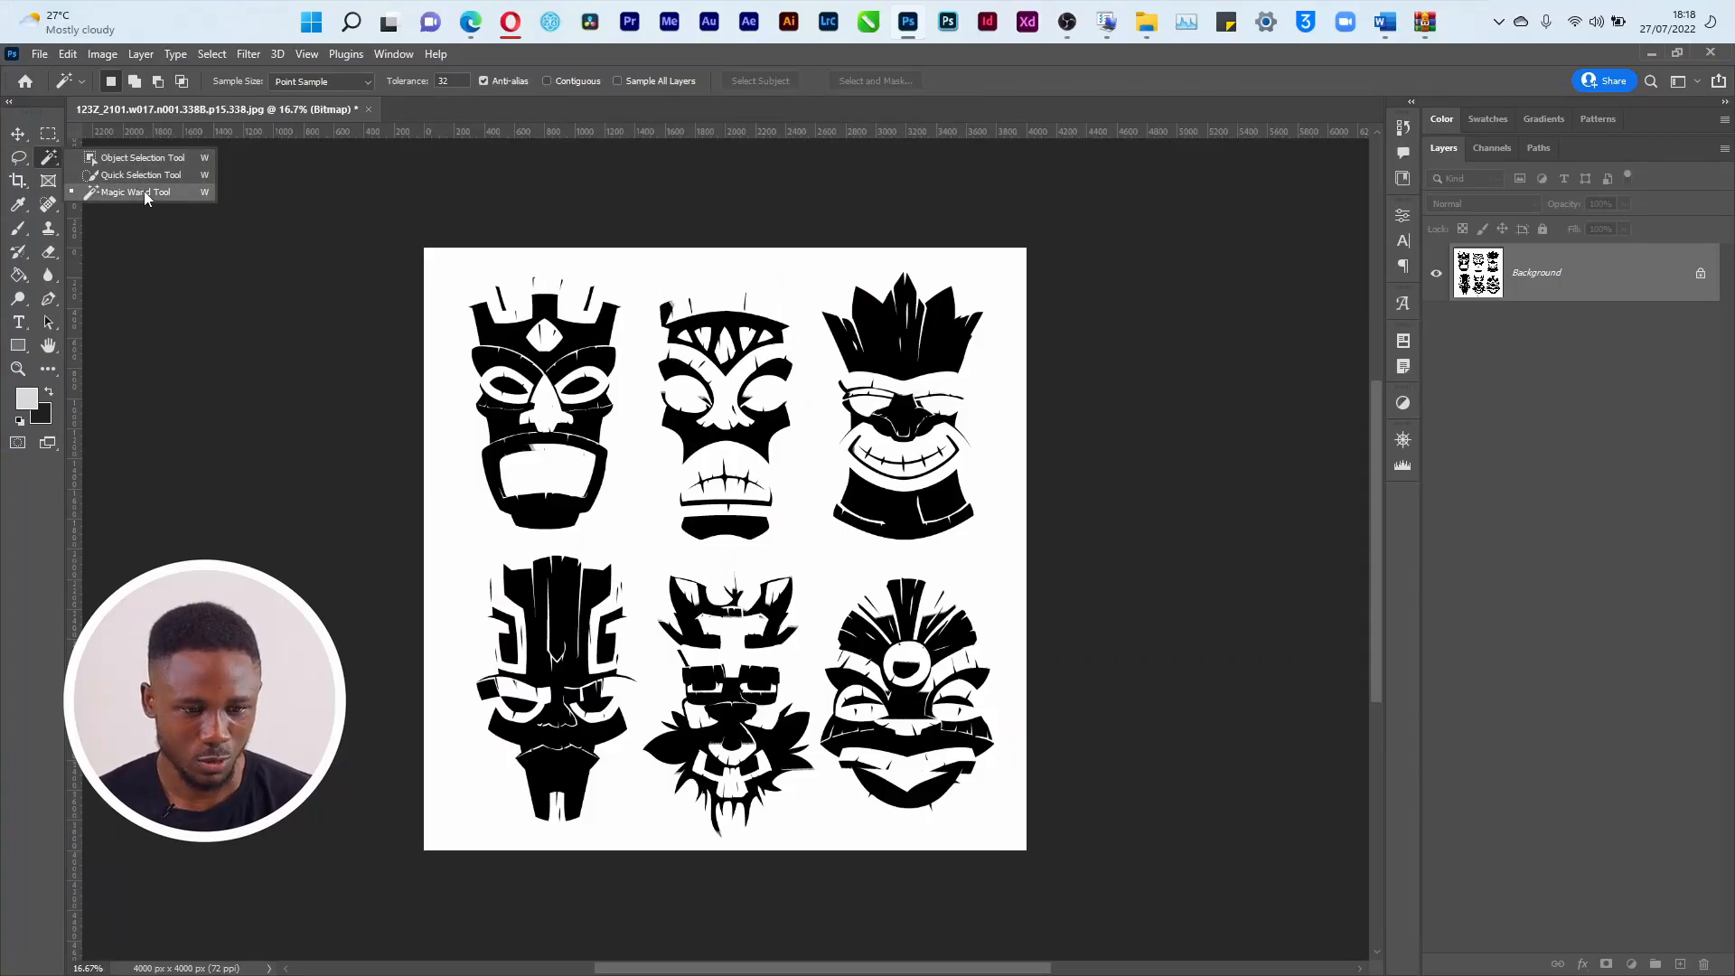
click(147, 192)
click(461, 490)
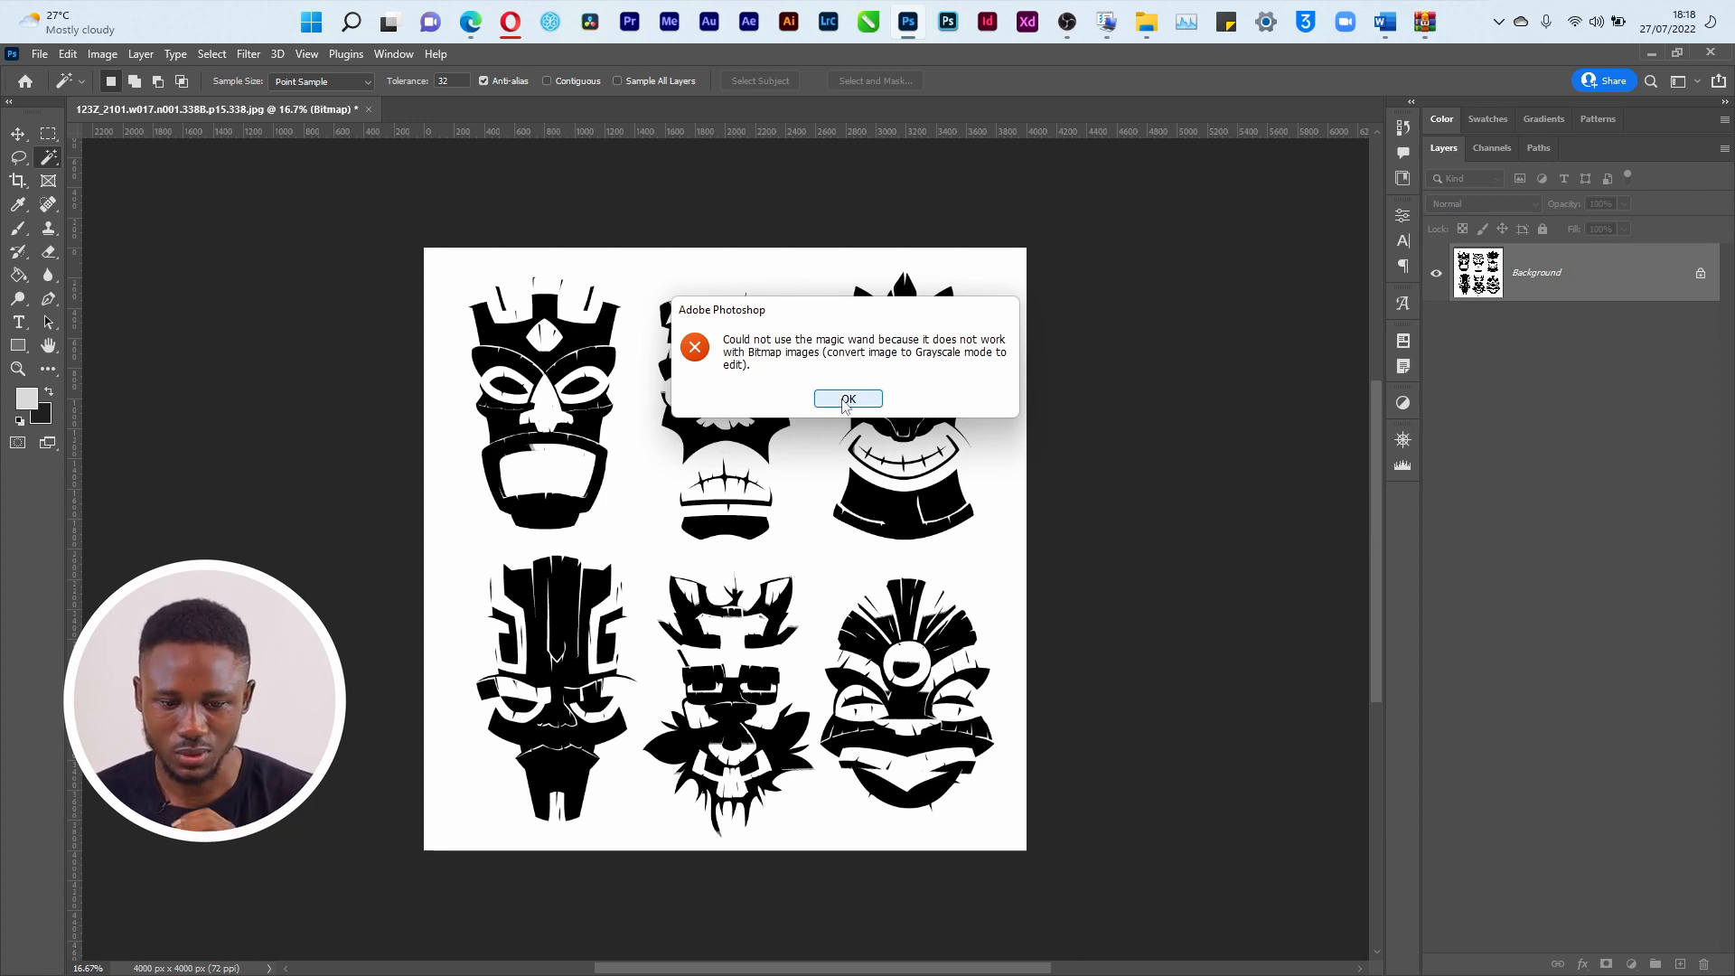
click(847, 399)
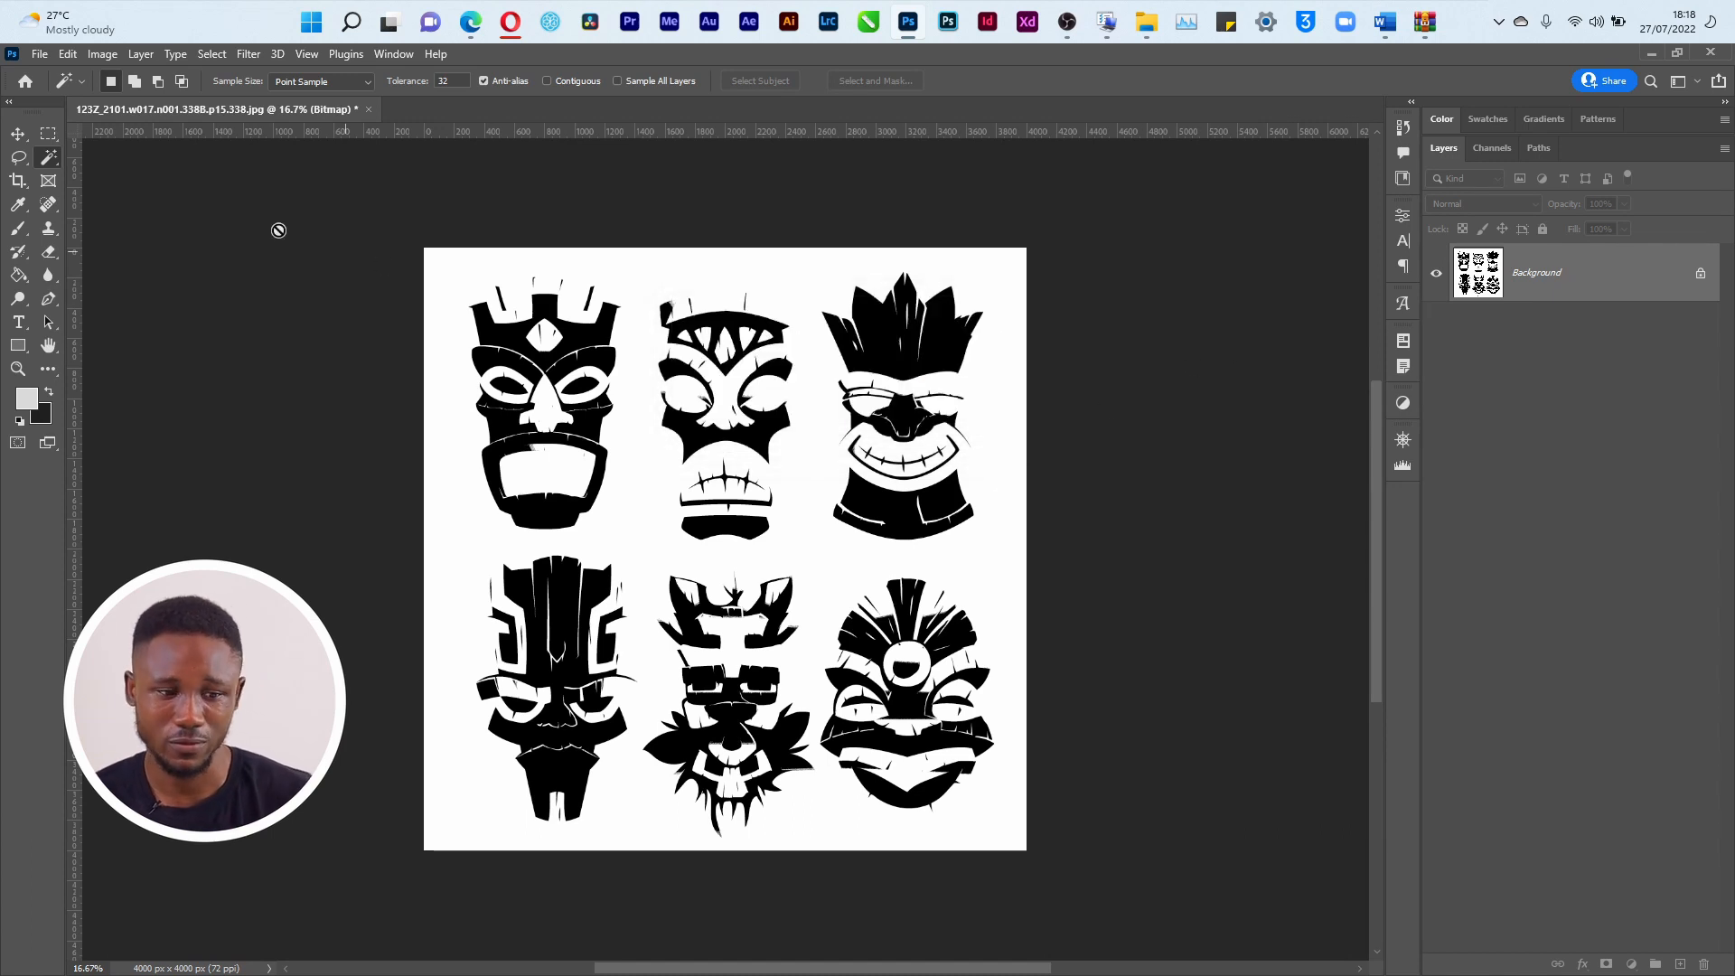
Start a quick PNG export and create a folder named Tiki 2 for it inside Shoot G - Bitmap Design.
click(40, 54)
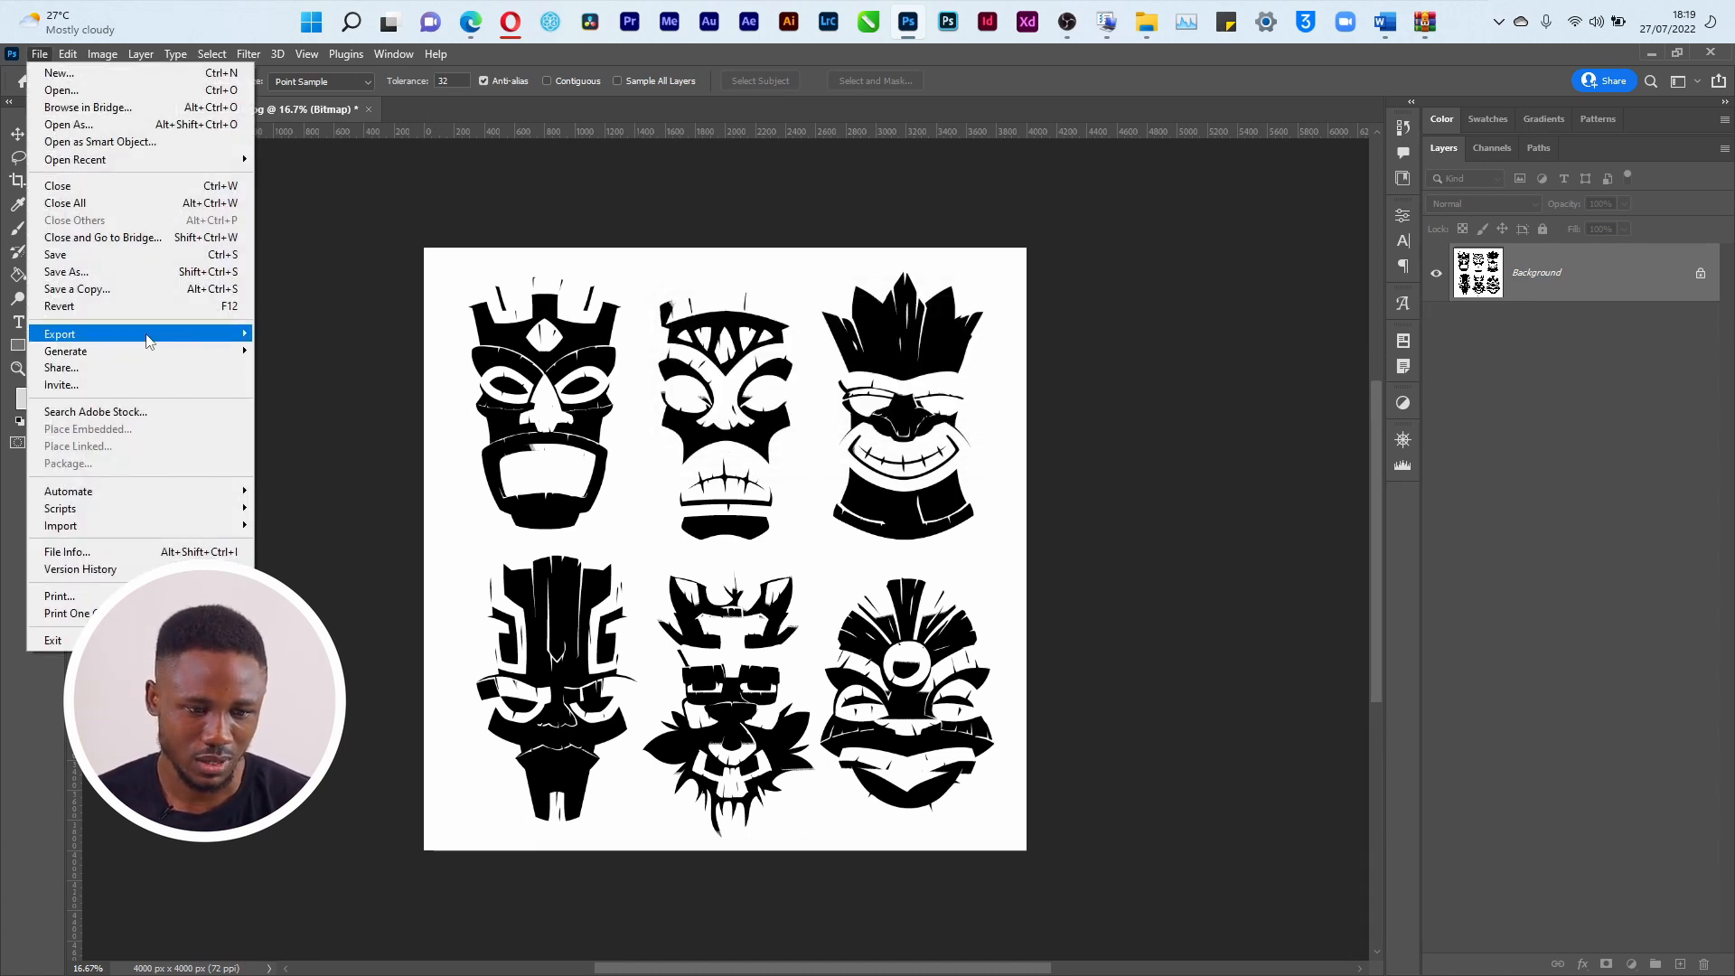
mouse_move(150, 341)
click(301, 335)
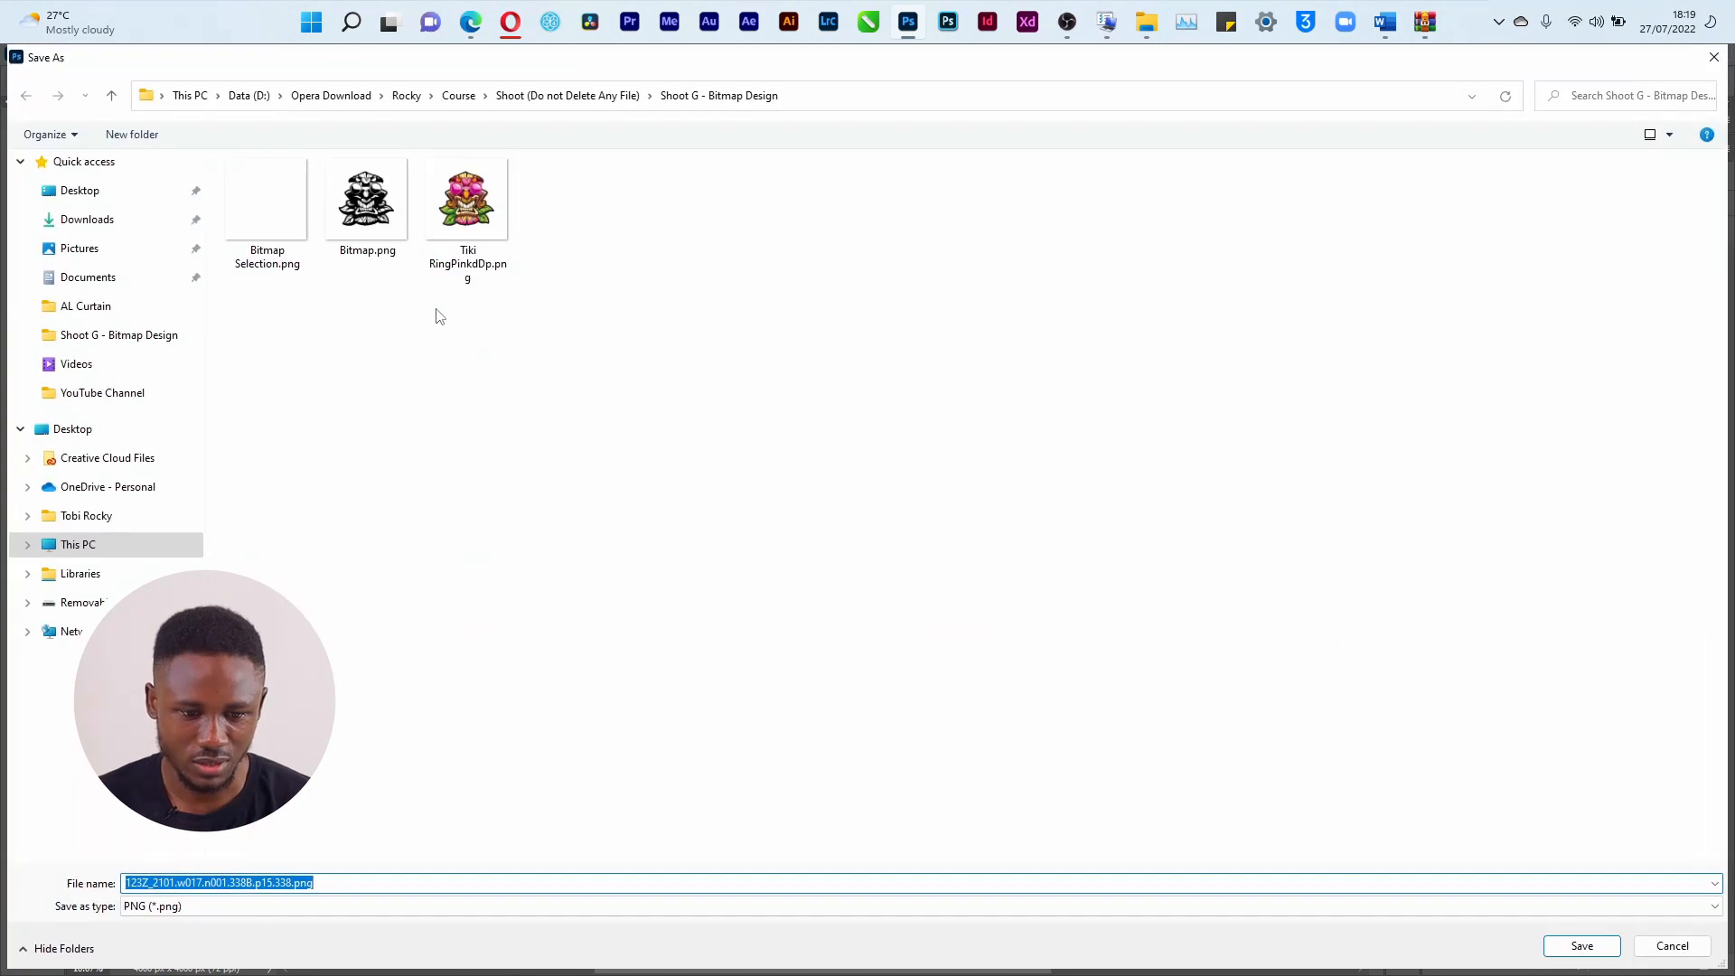
click(546, 399)
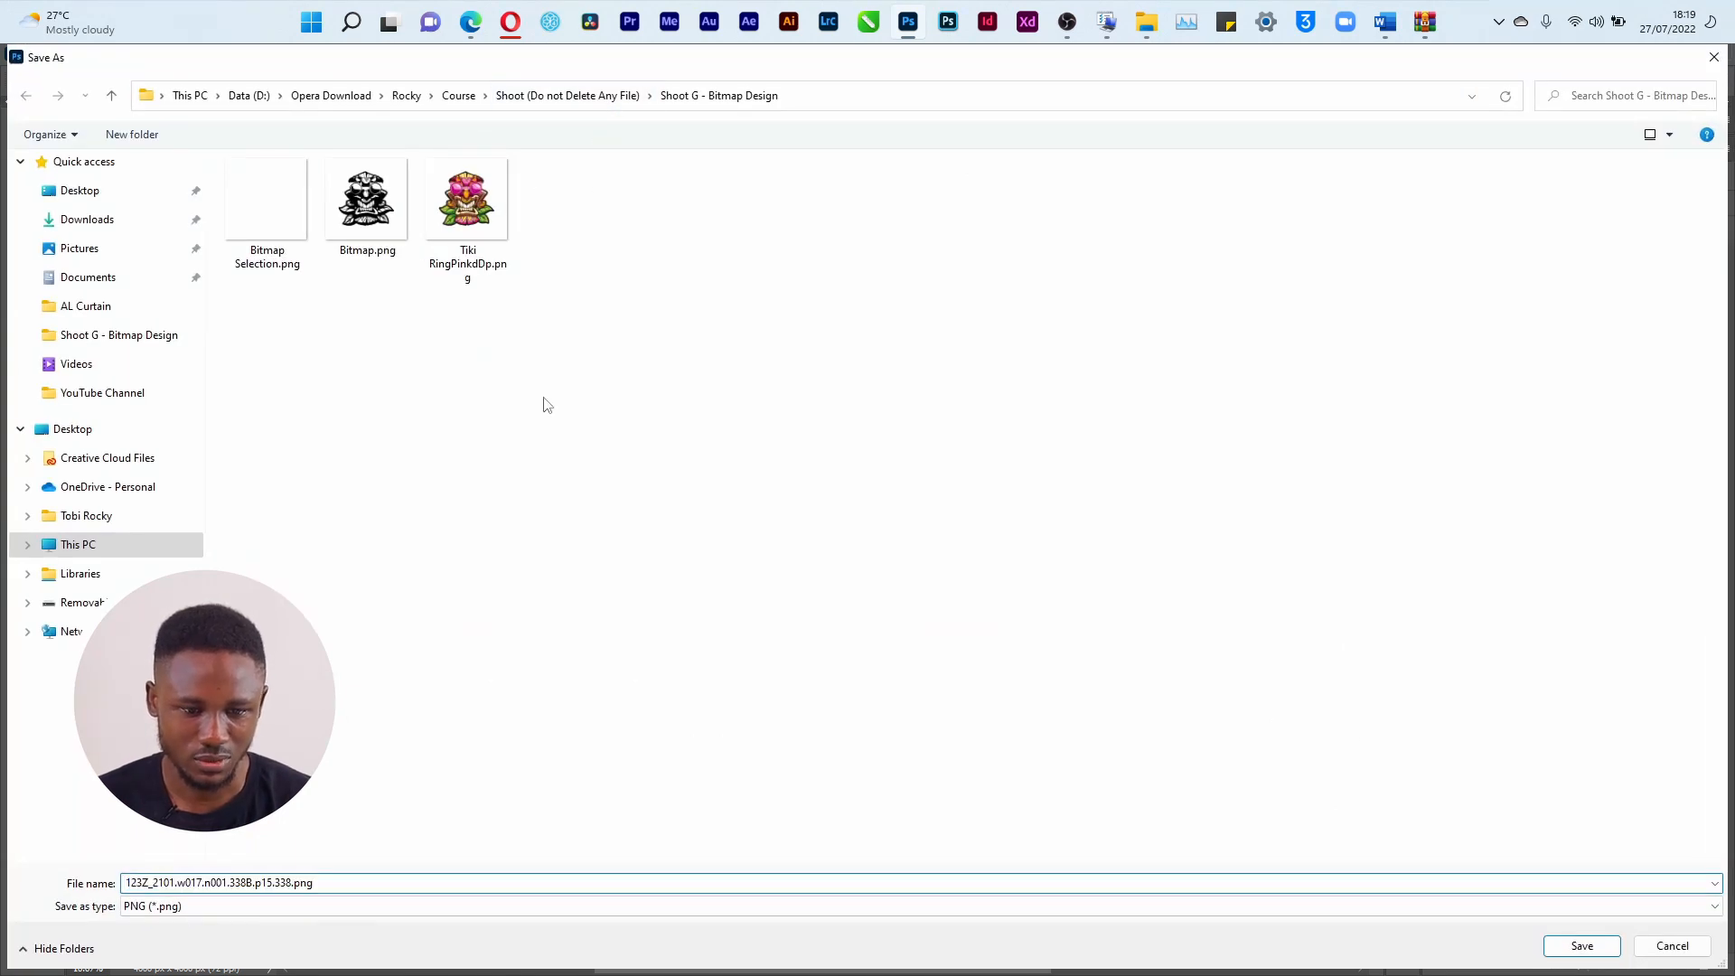
key(ctrl+shift+n)
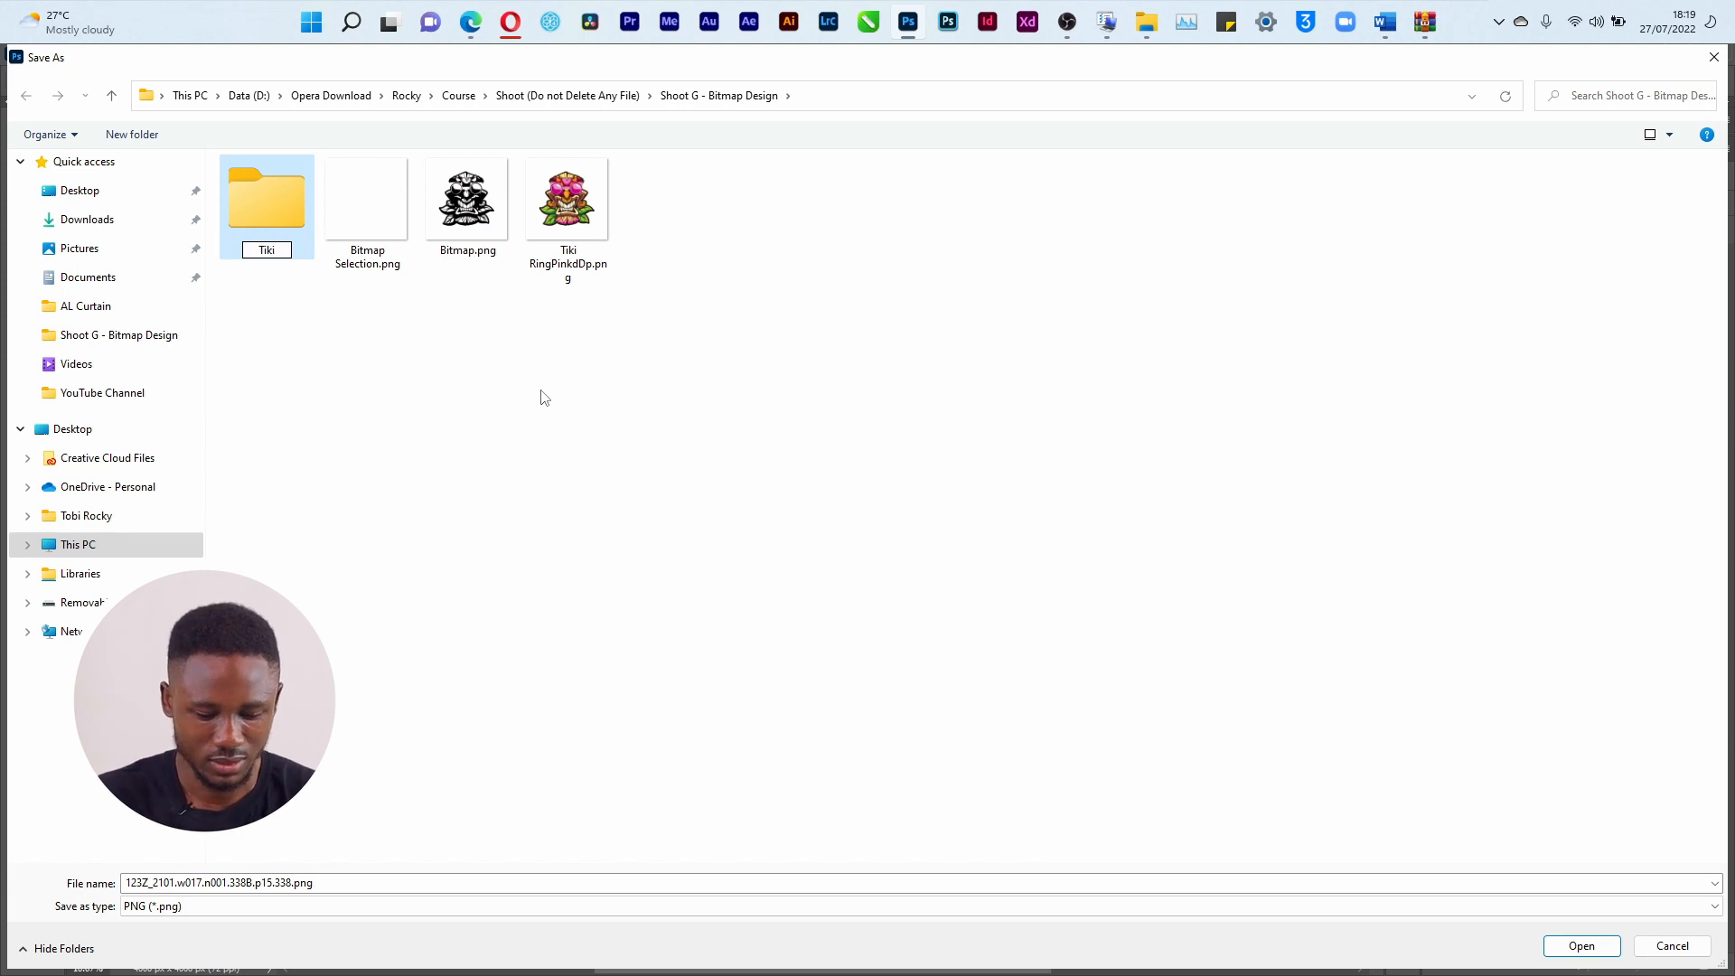
text(Tiki 2)
key(Return)
key(Return)
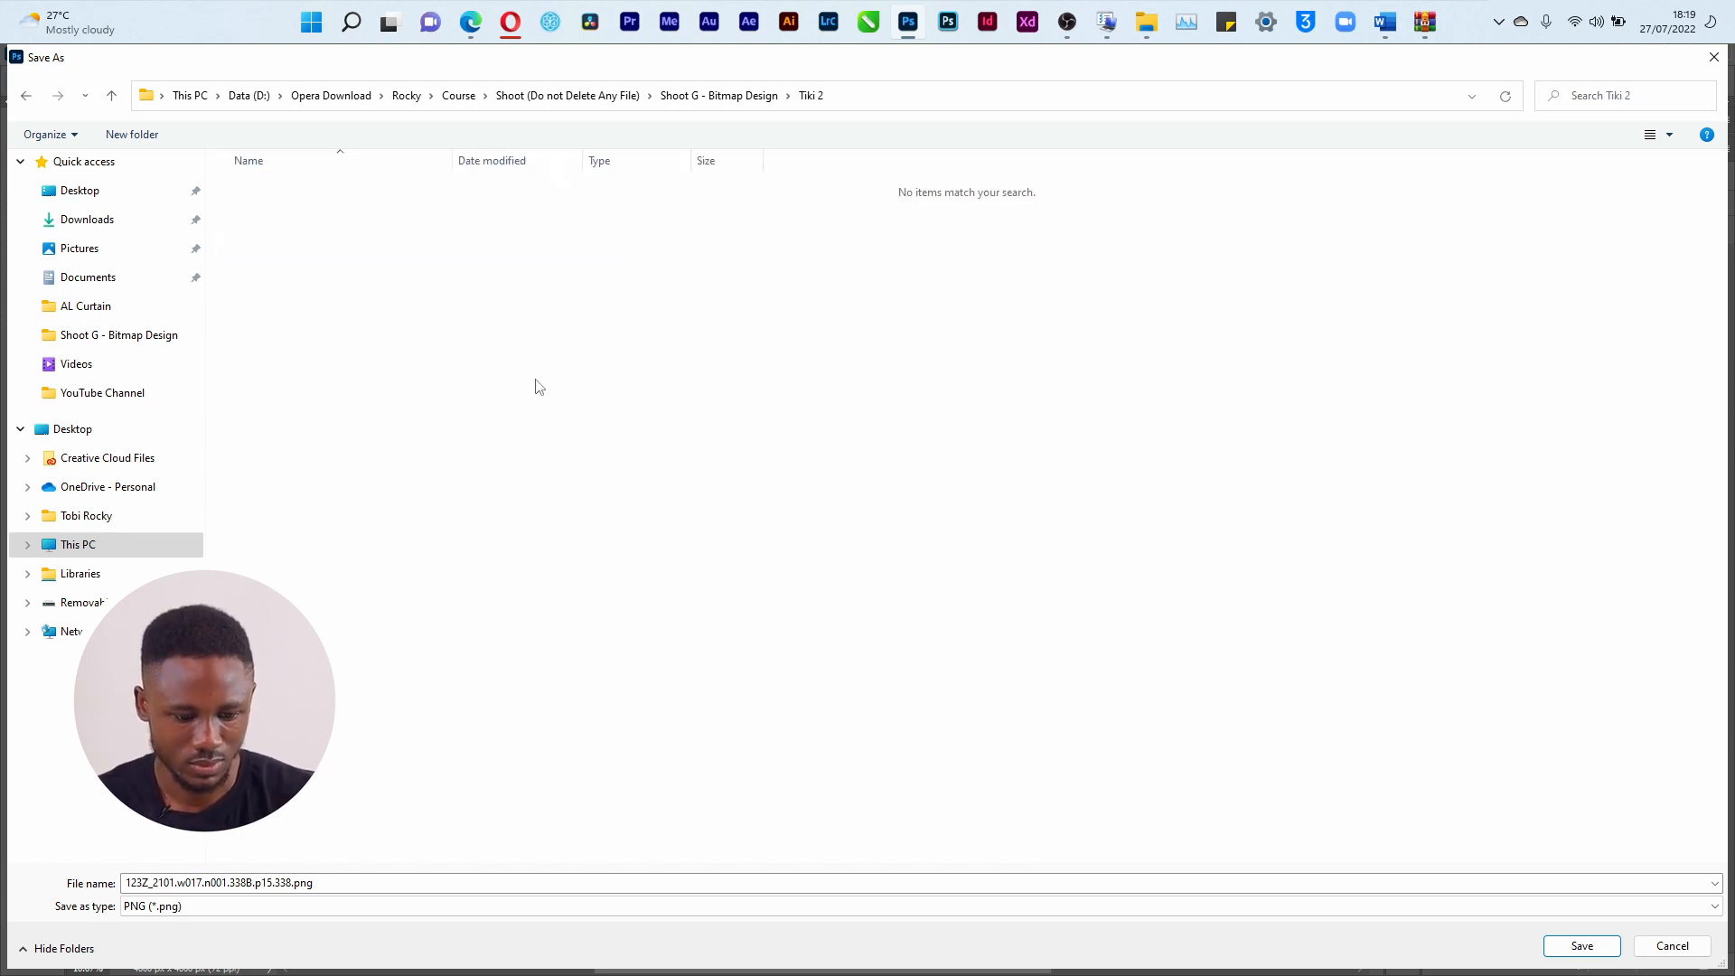
Name the exported PNG Ti and save it in the Tiki 2 folder.
double_click(342, 891)
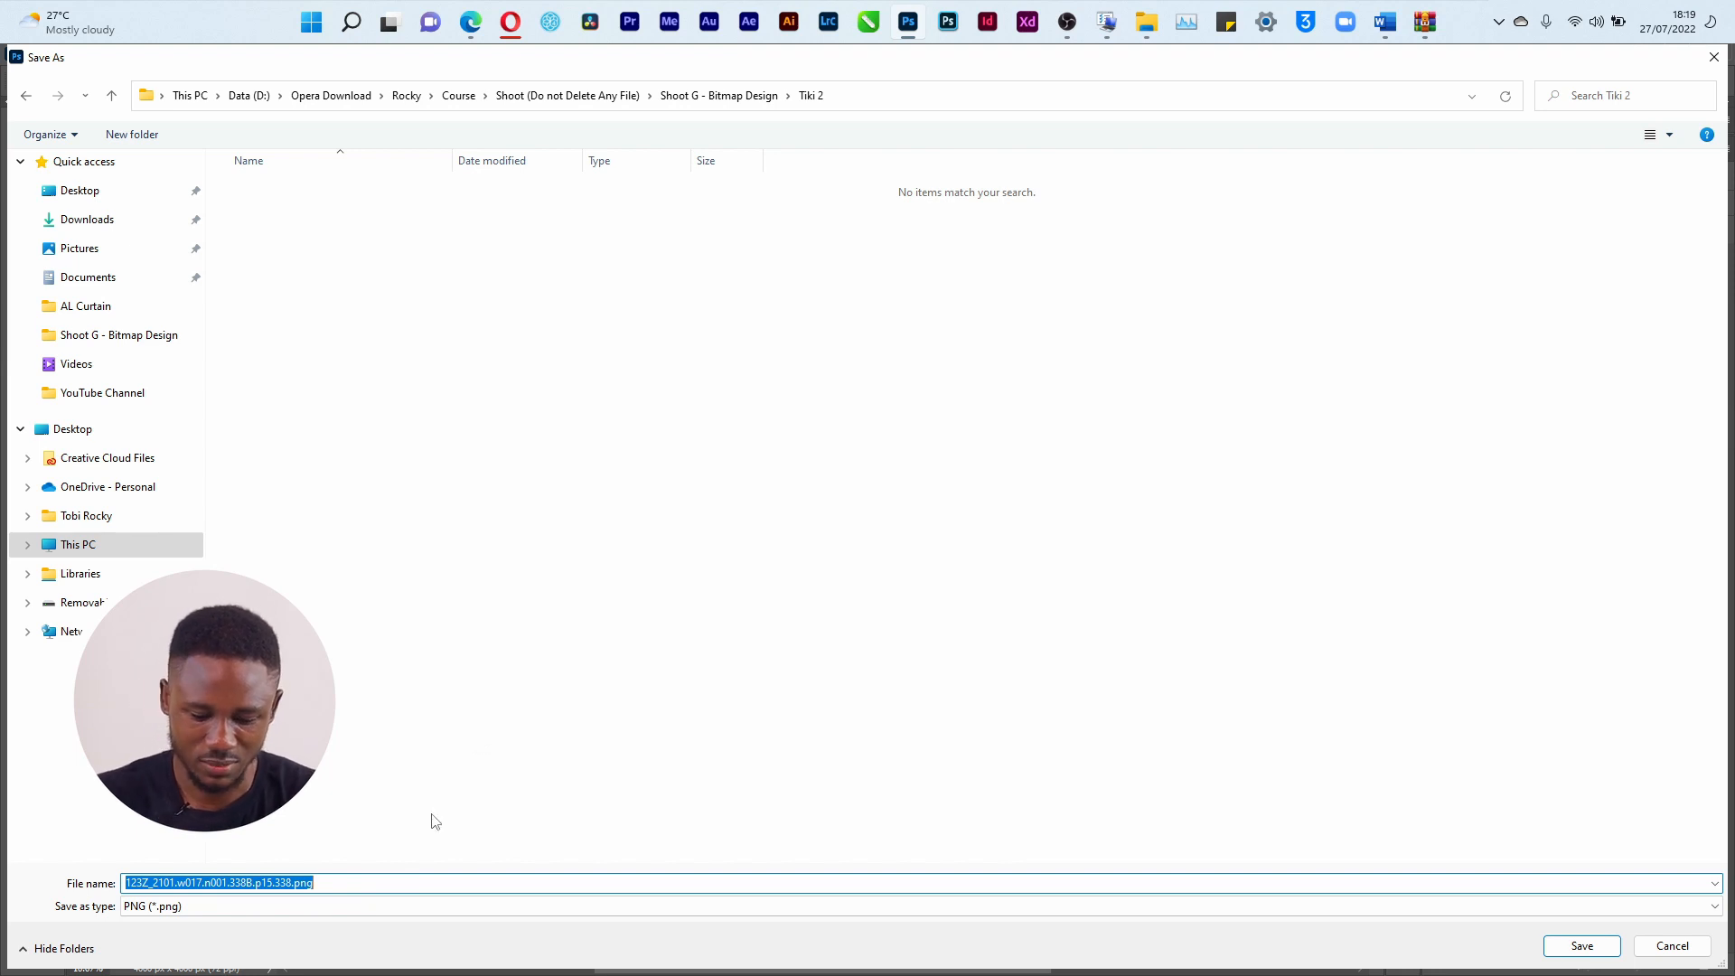
text(Ti)
key(Return)
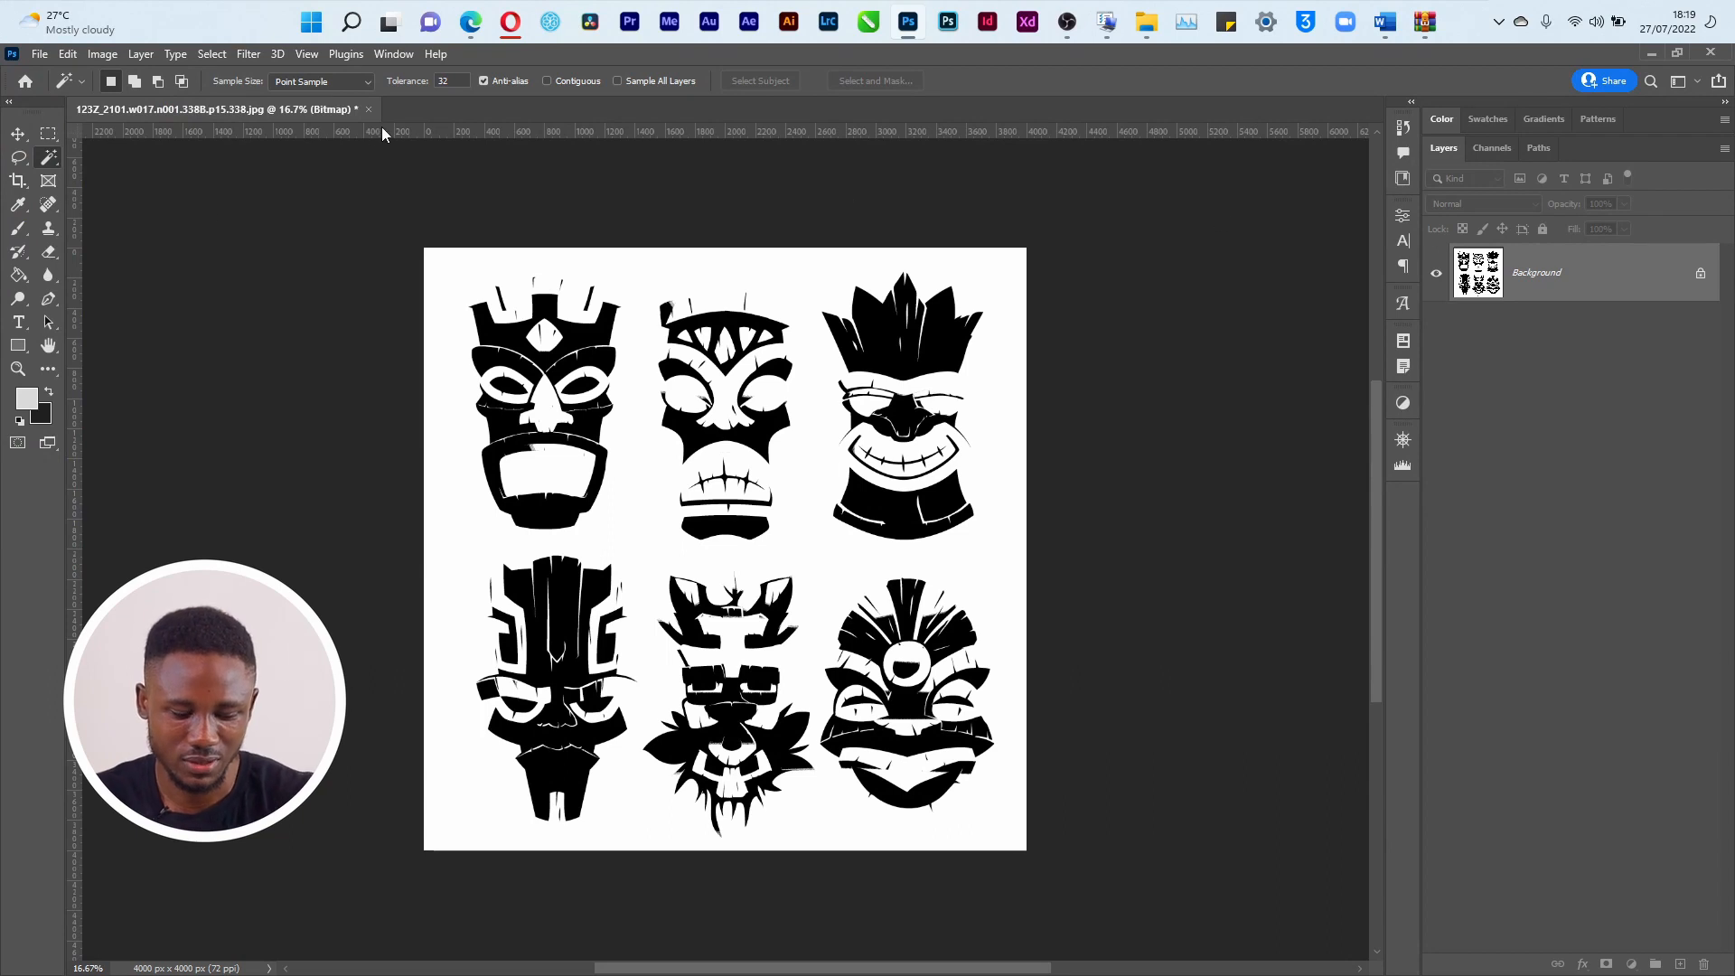
Close the WinRAR archive window and switch to the Opera Download folder in File Explorer, maximized.
key(alt+Tab)
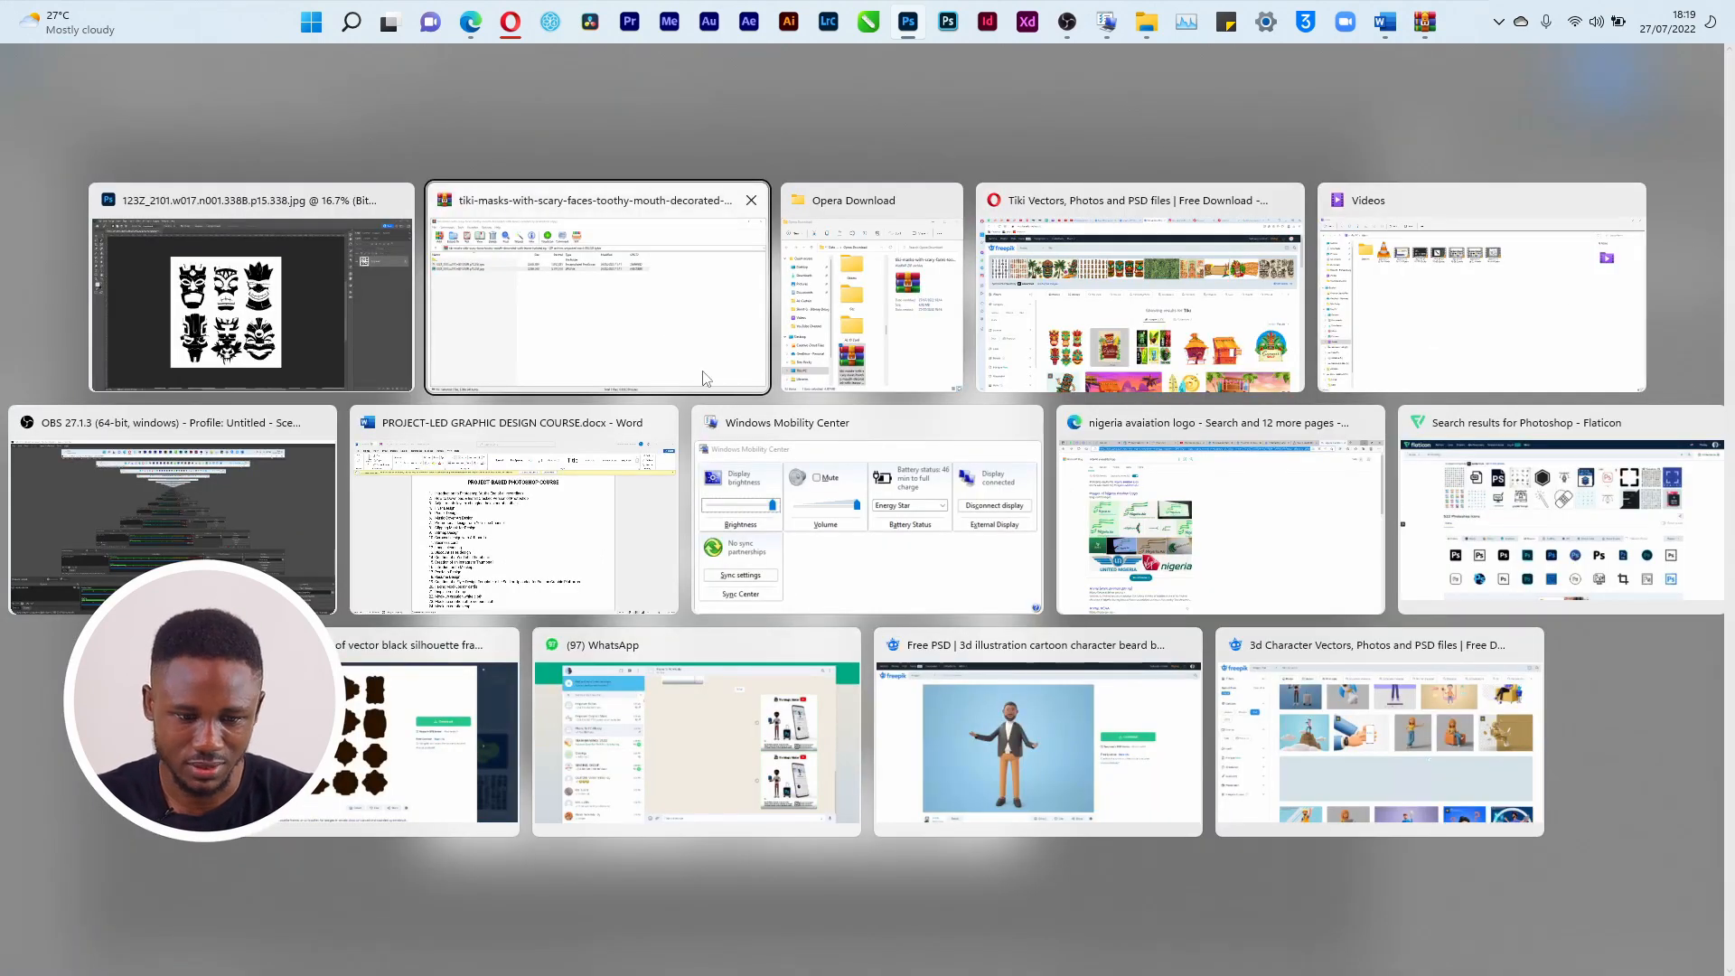
click(752, 199)
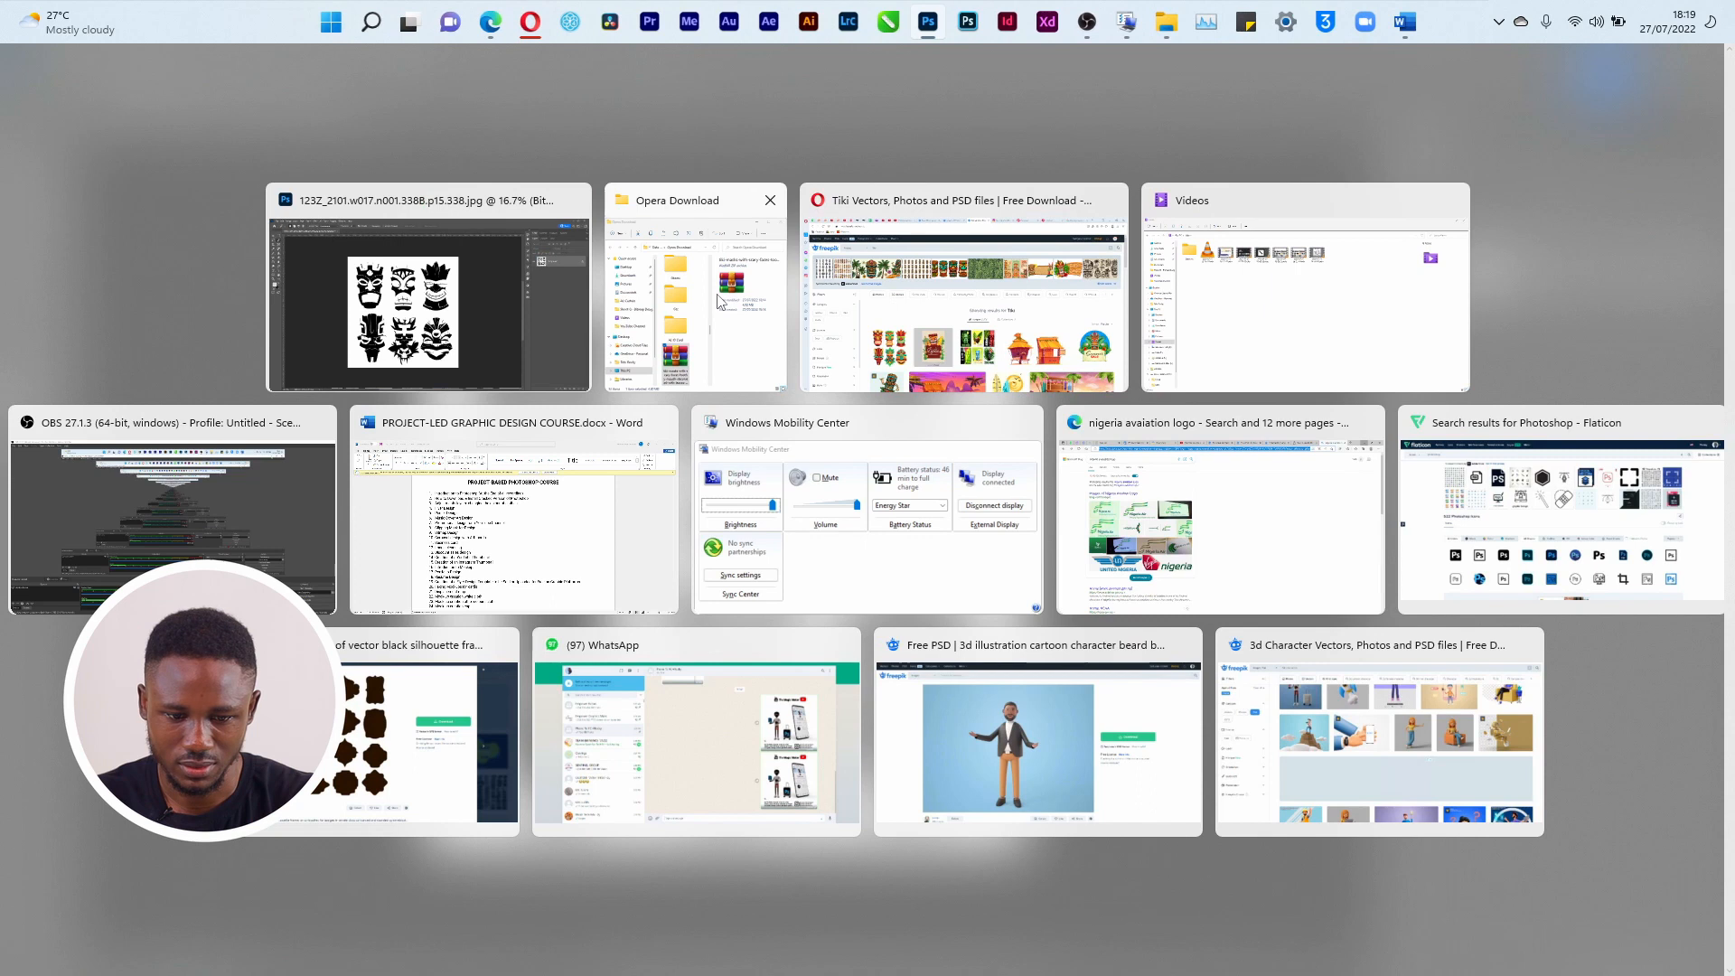
click(721, 301)
click(733, 269)
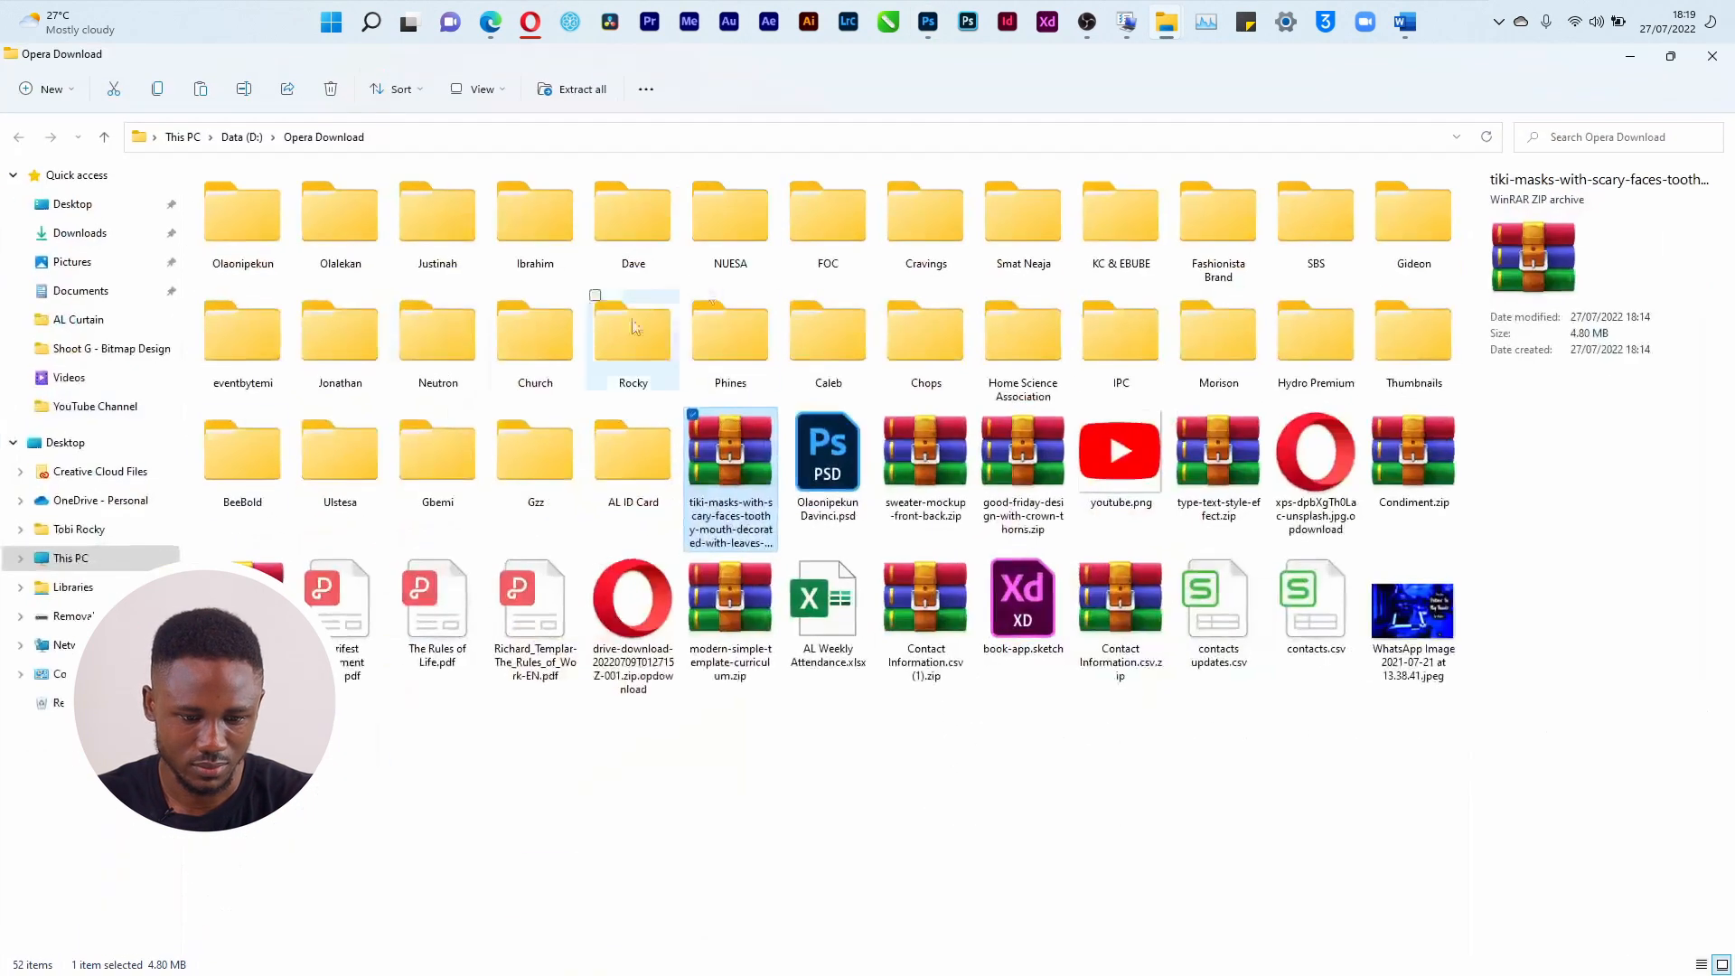
Delete Bitmap Selection.png, Bitmap.png and Tiki RingPinkdDp.png from the Shoot G - Bitmap Design folder.
click(123, 355)
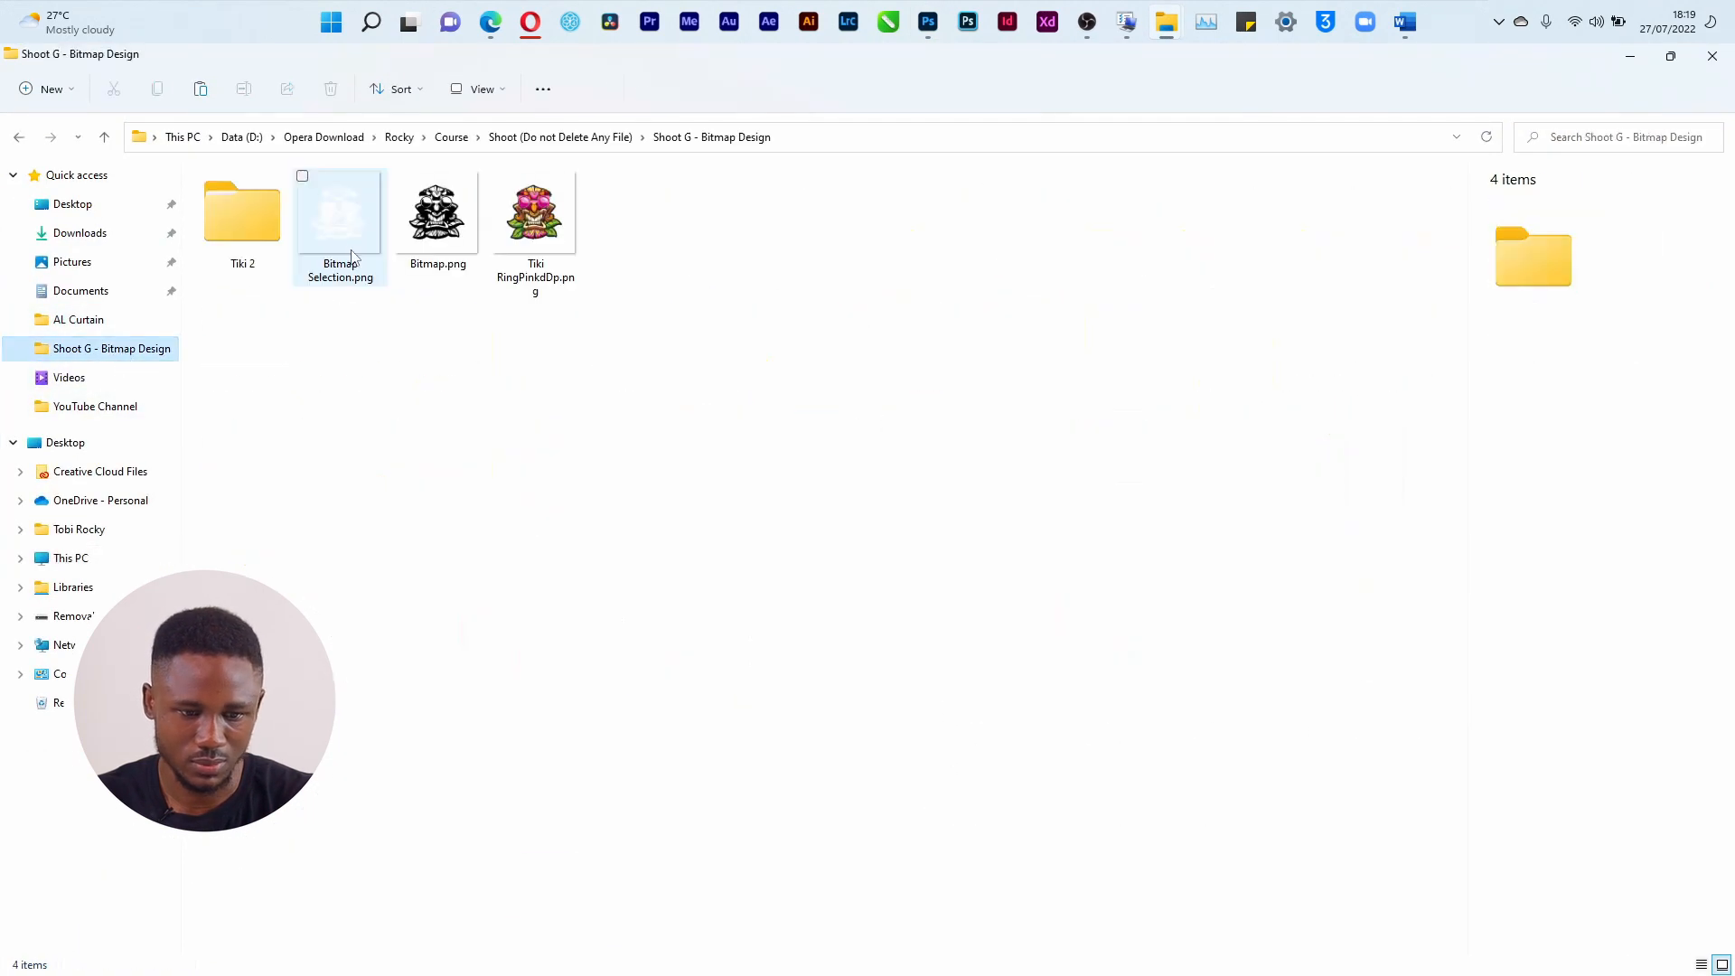
drag(332, 318, 504, 242)
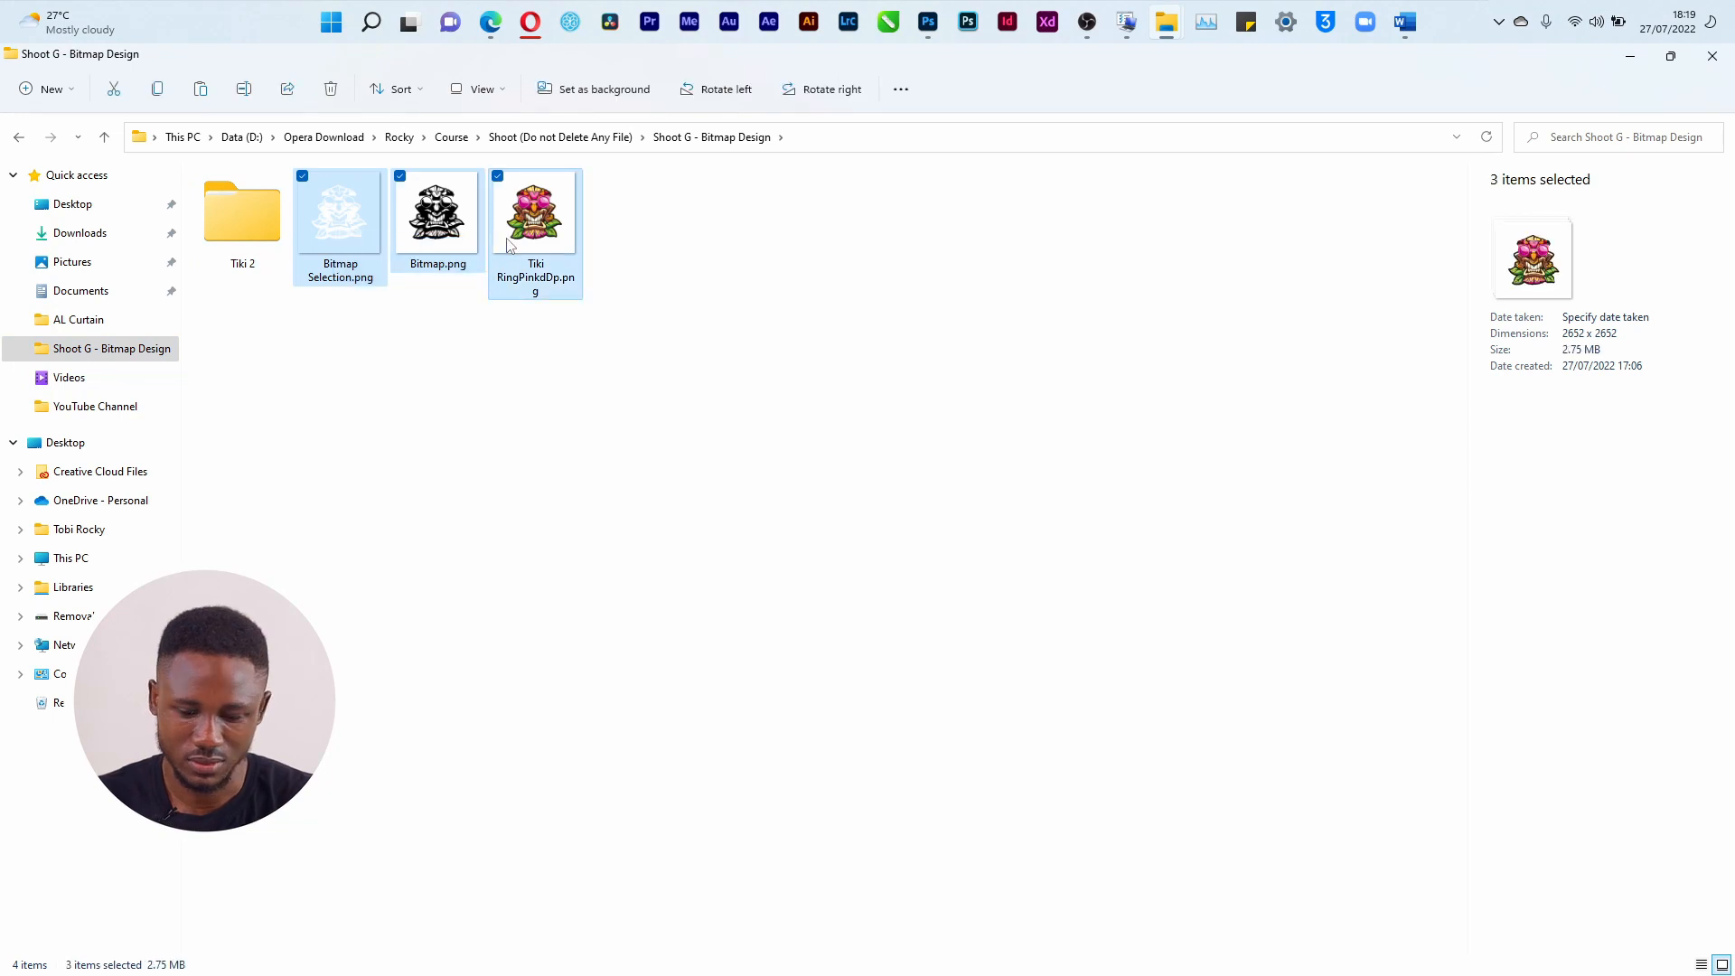
key(Delete)
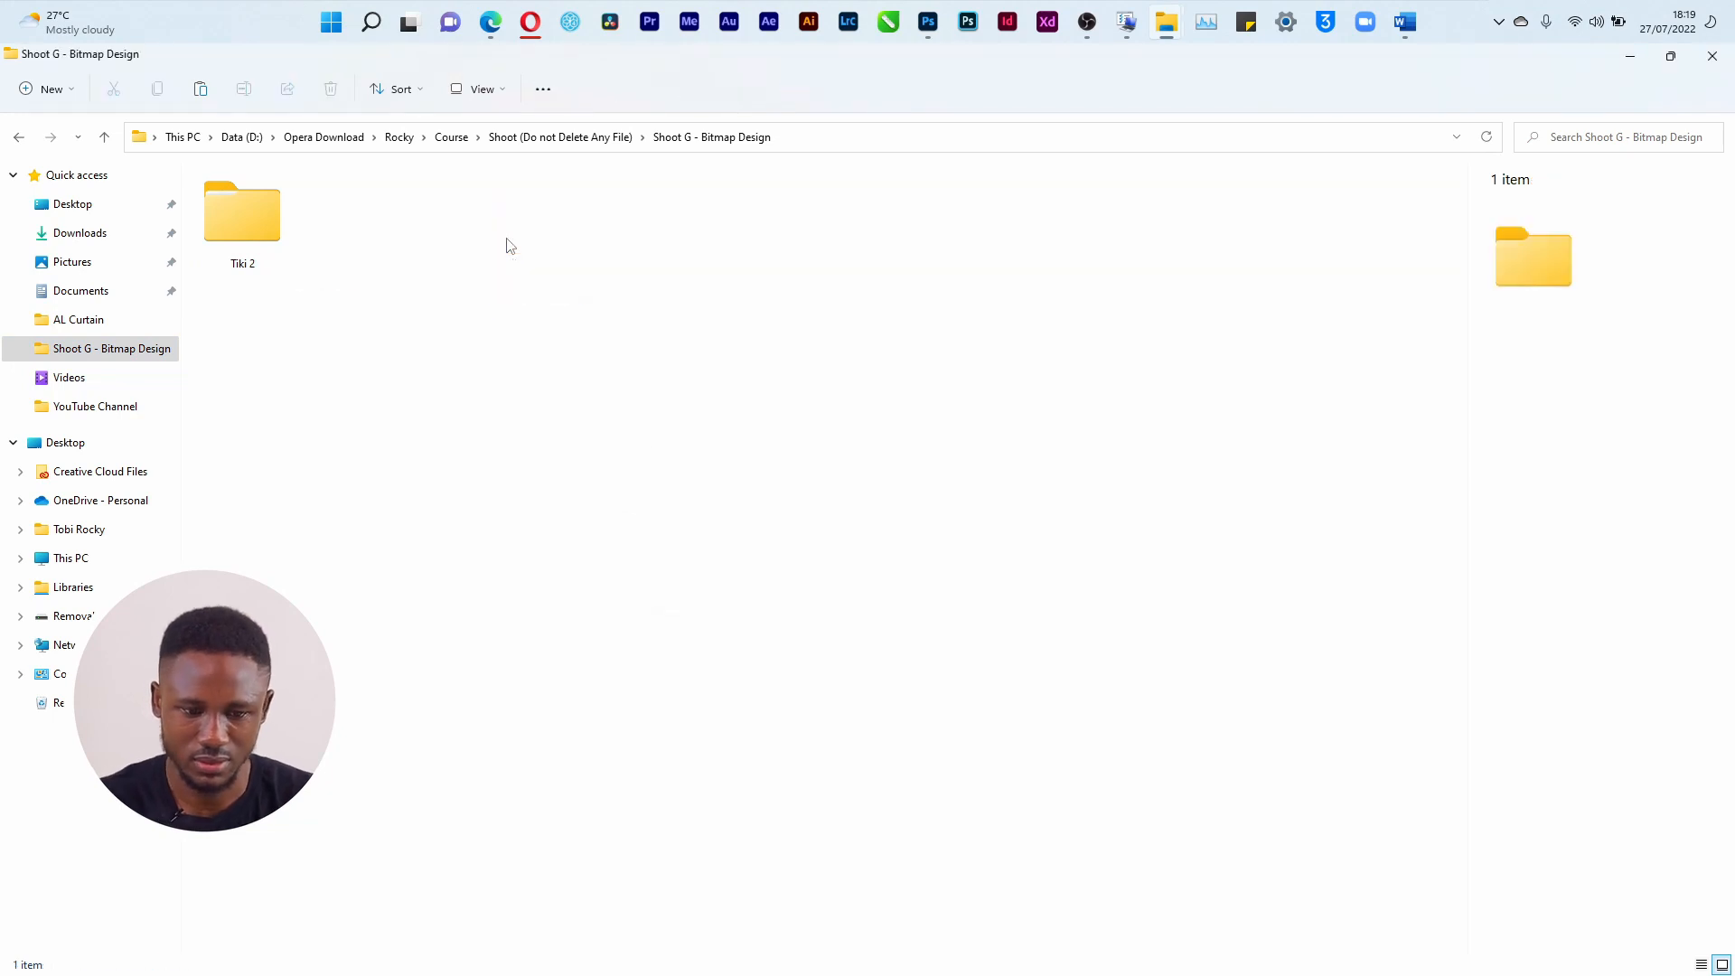
Open Tiki.png from the Tiki 2 folder as a new document in Photoshop.
double_click(233, 229)
drag(240, 221, 642, 121)
key(alt+Tab)
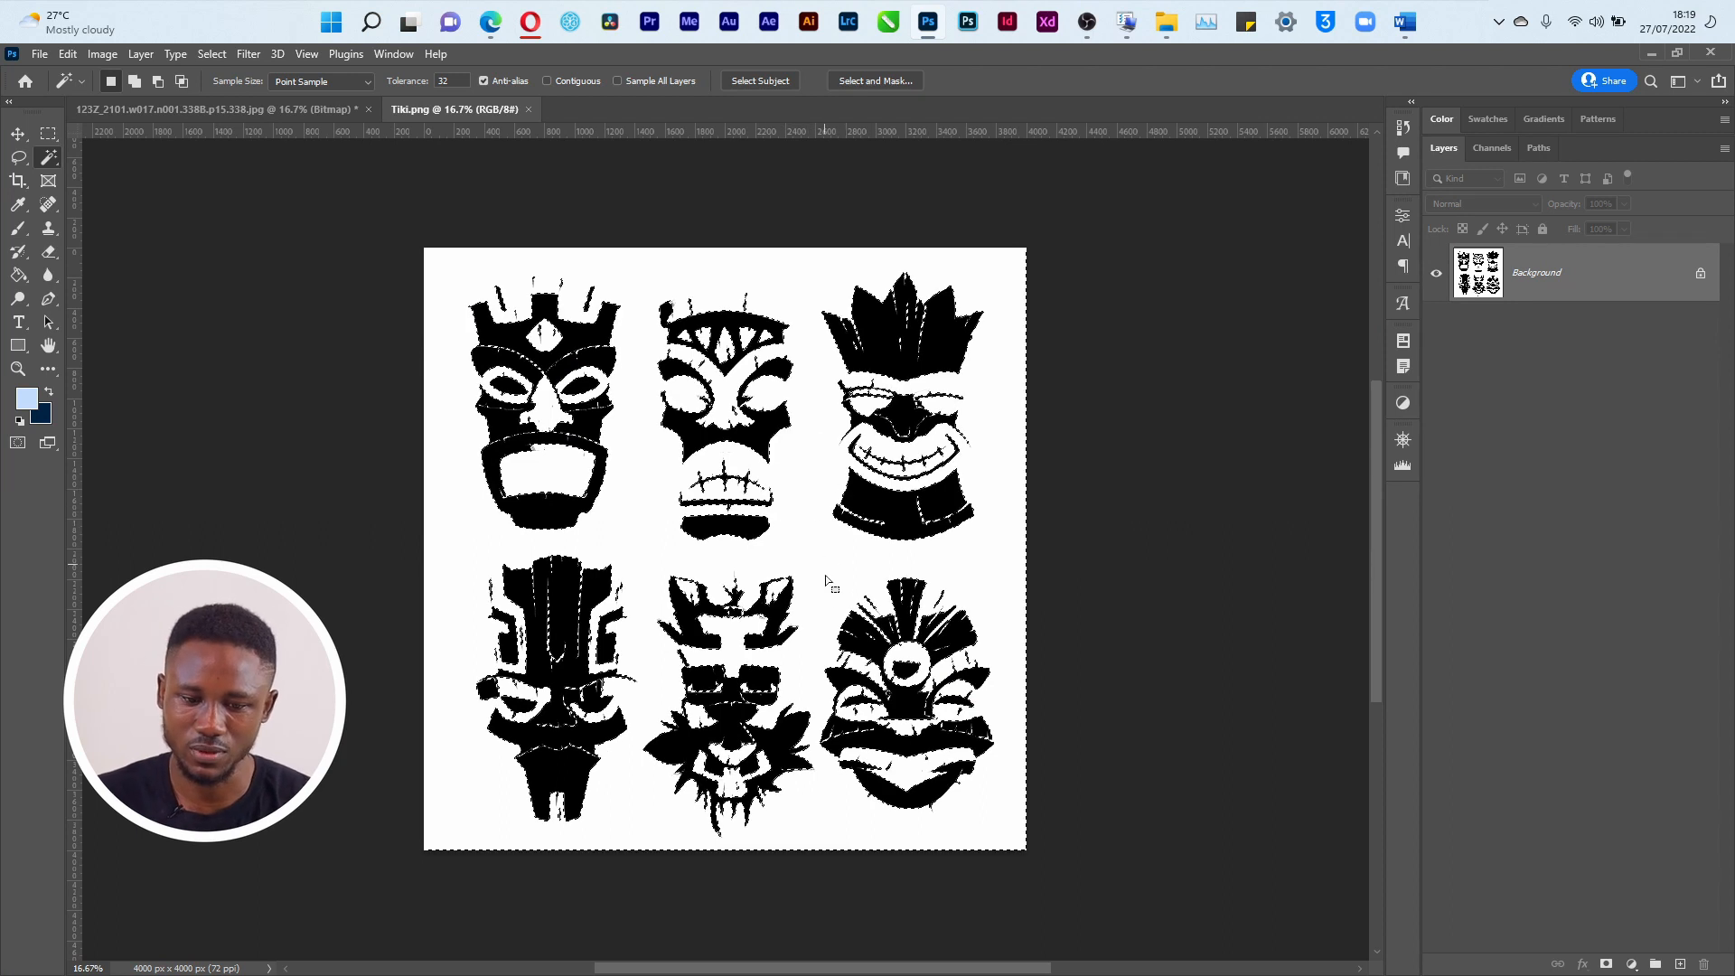
Try masking the Background layer with a Magic Wand selection of the white areas, and undo the mask.
click(815, 601)
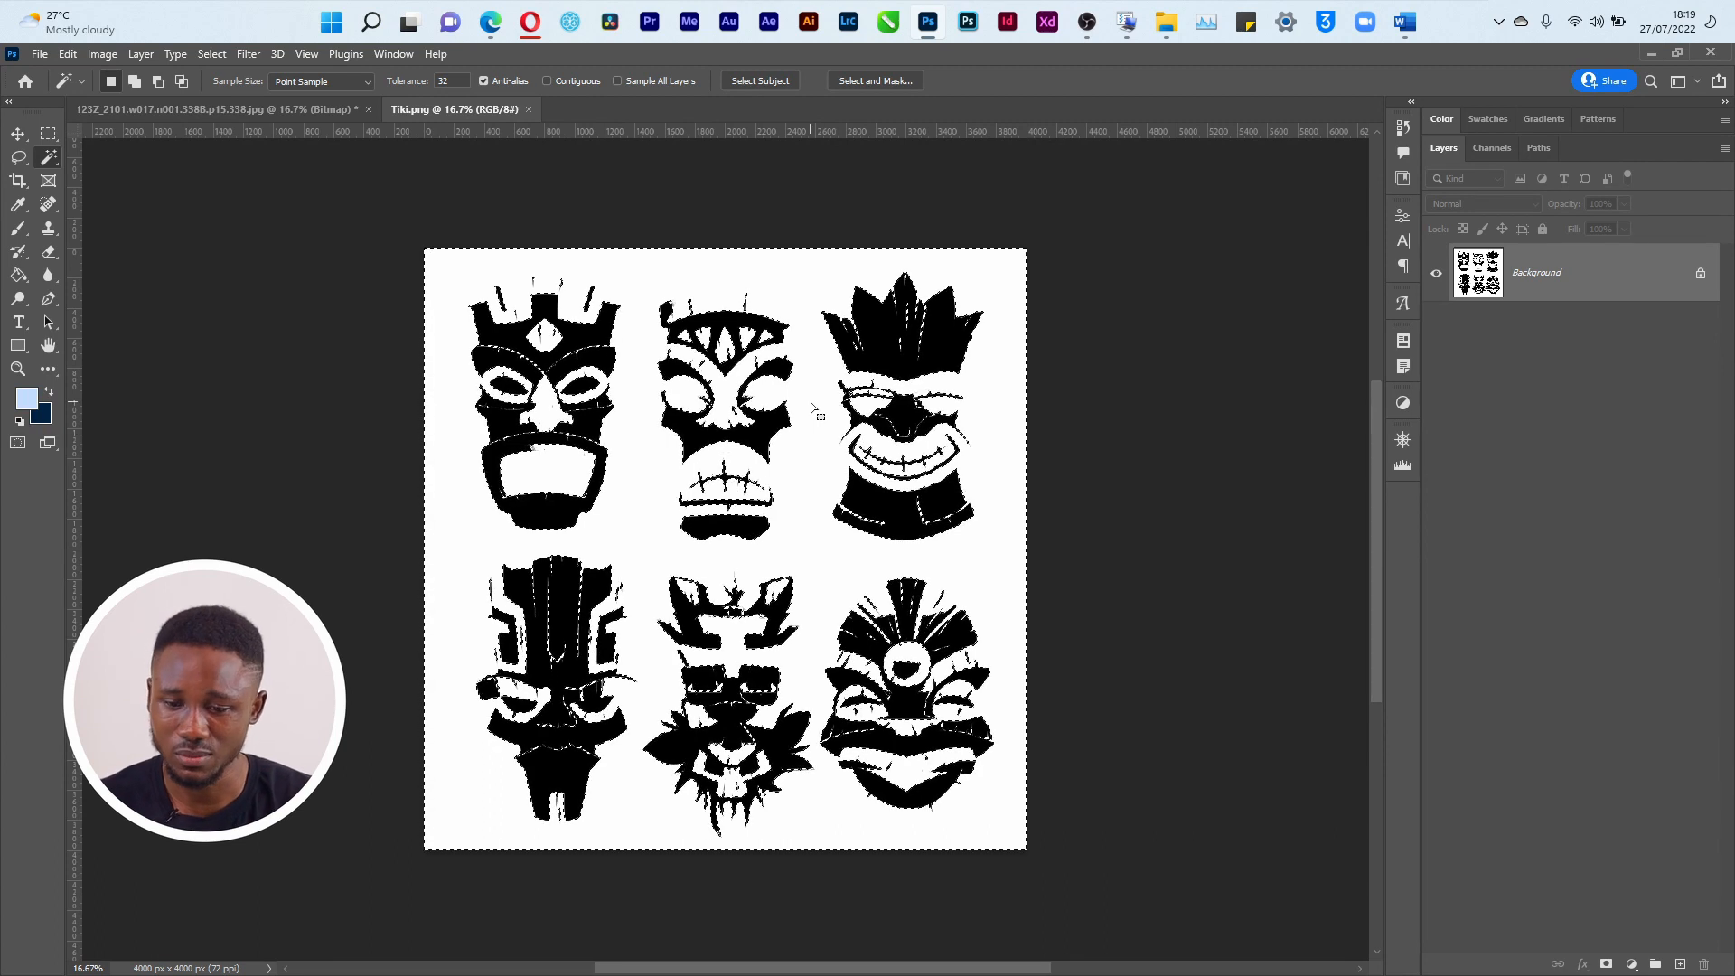
click(1607, 965)
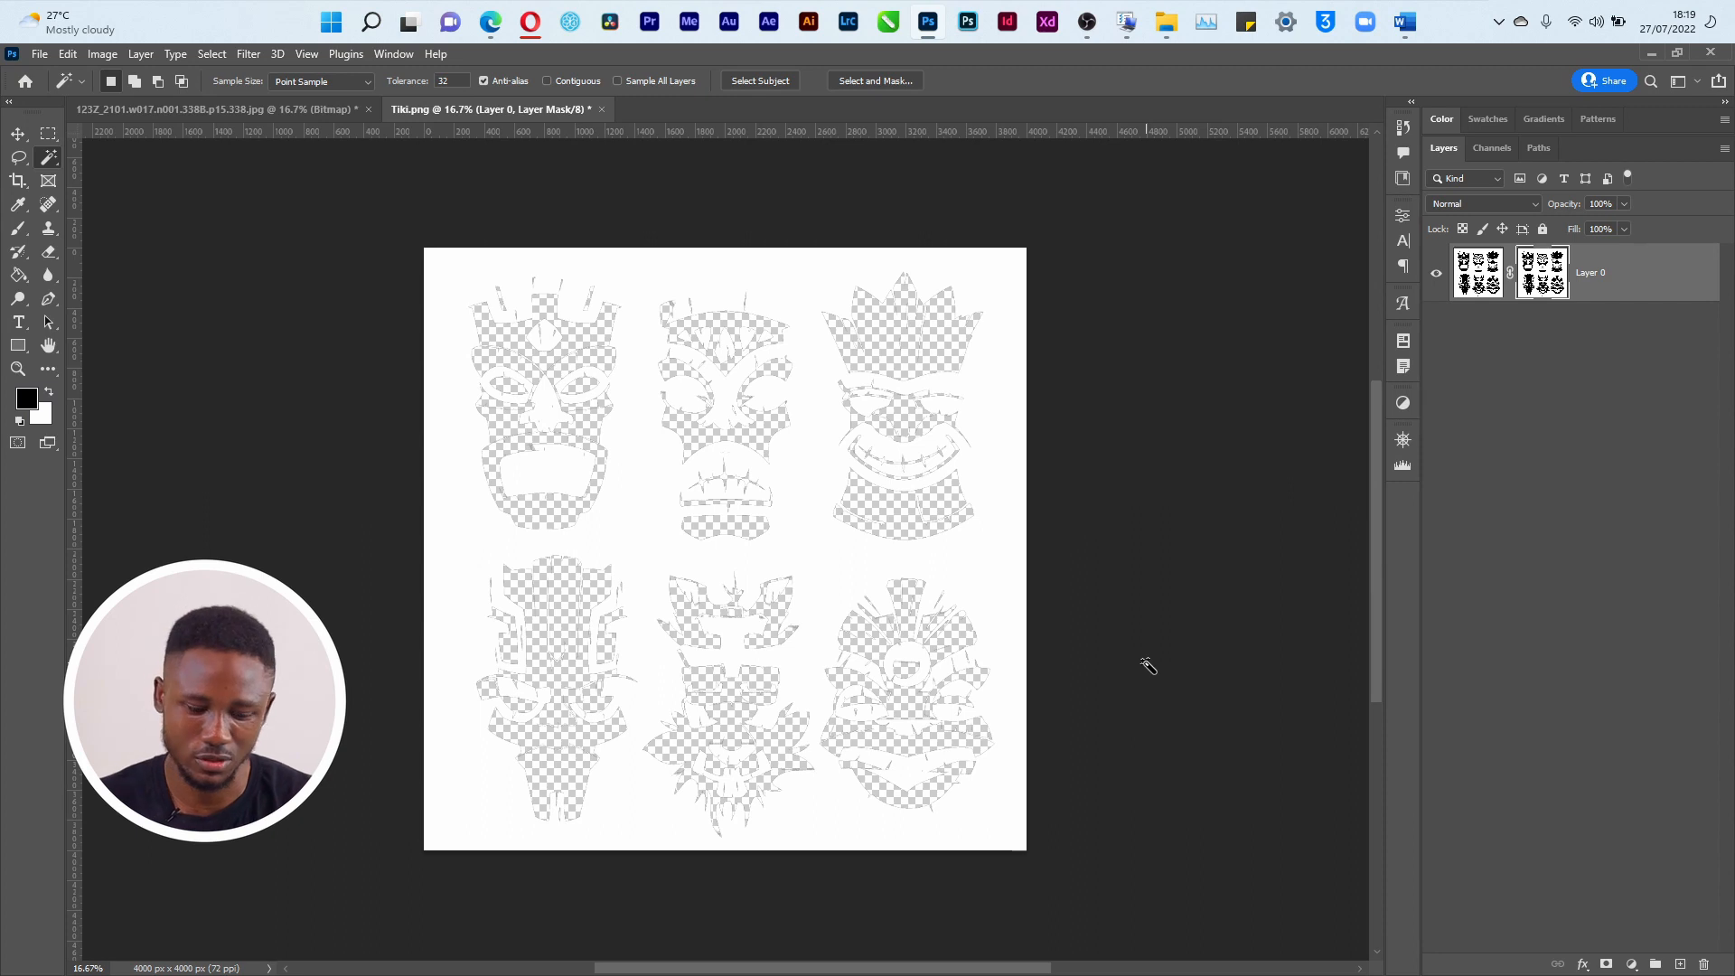
key(ctrl+z)
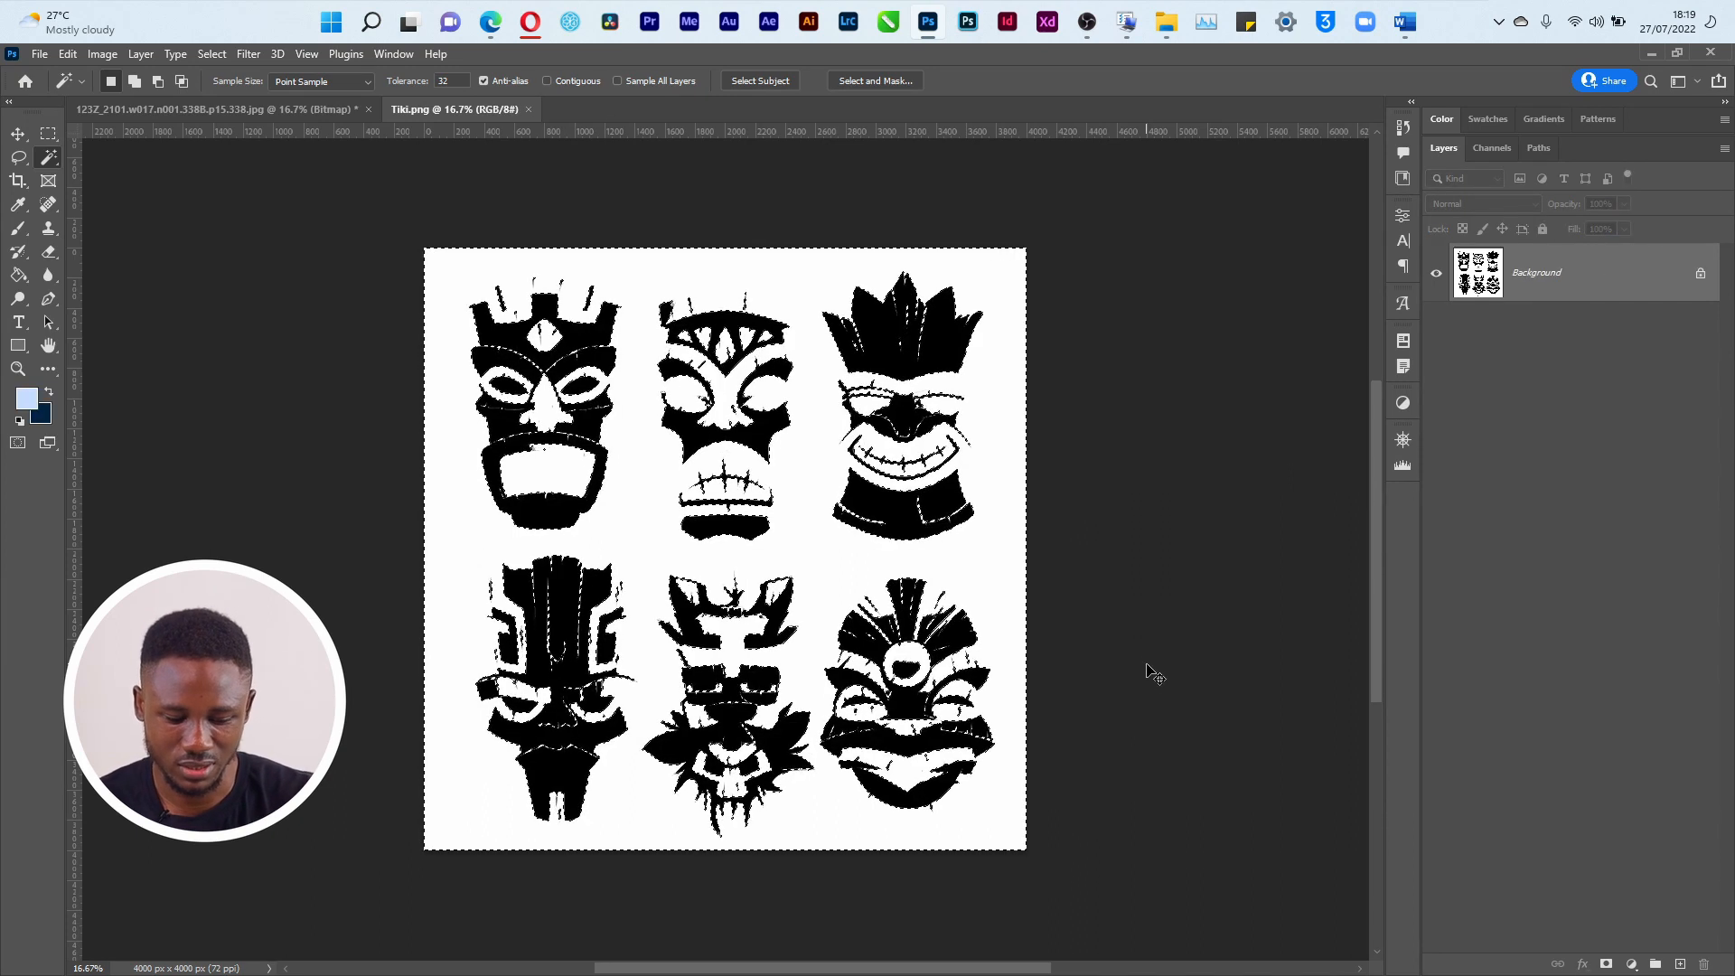
key(ctrl+shift+z)
key(ctrl+z)
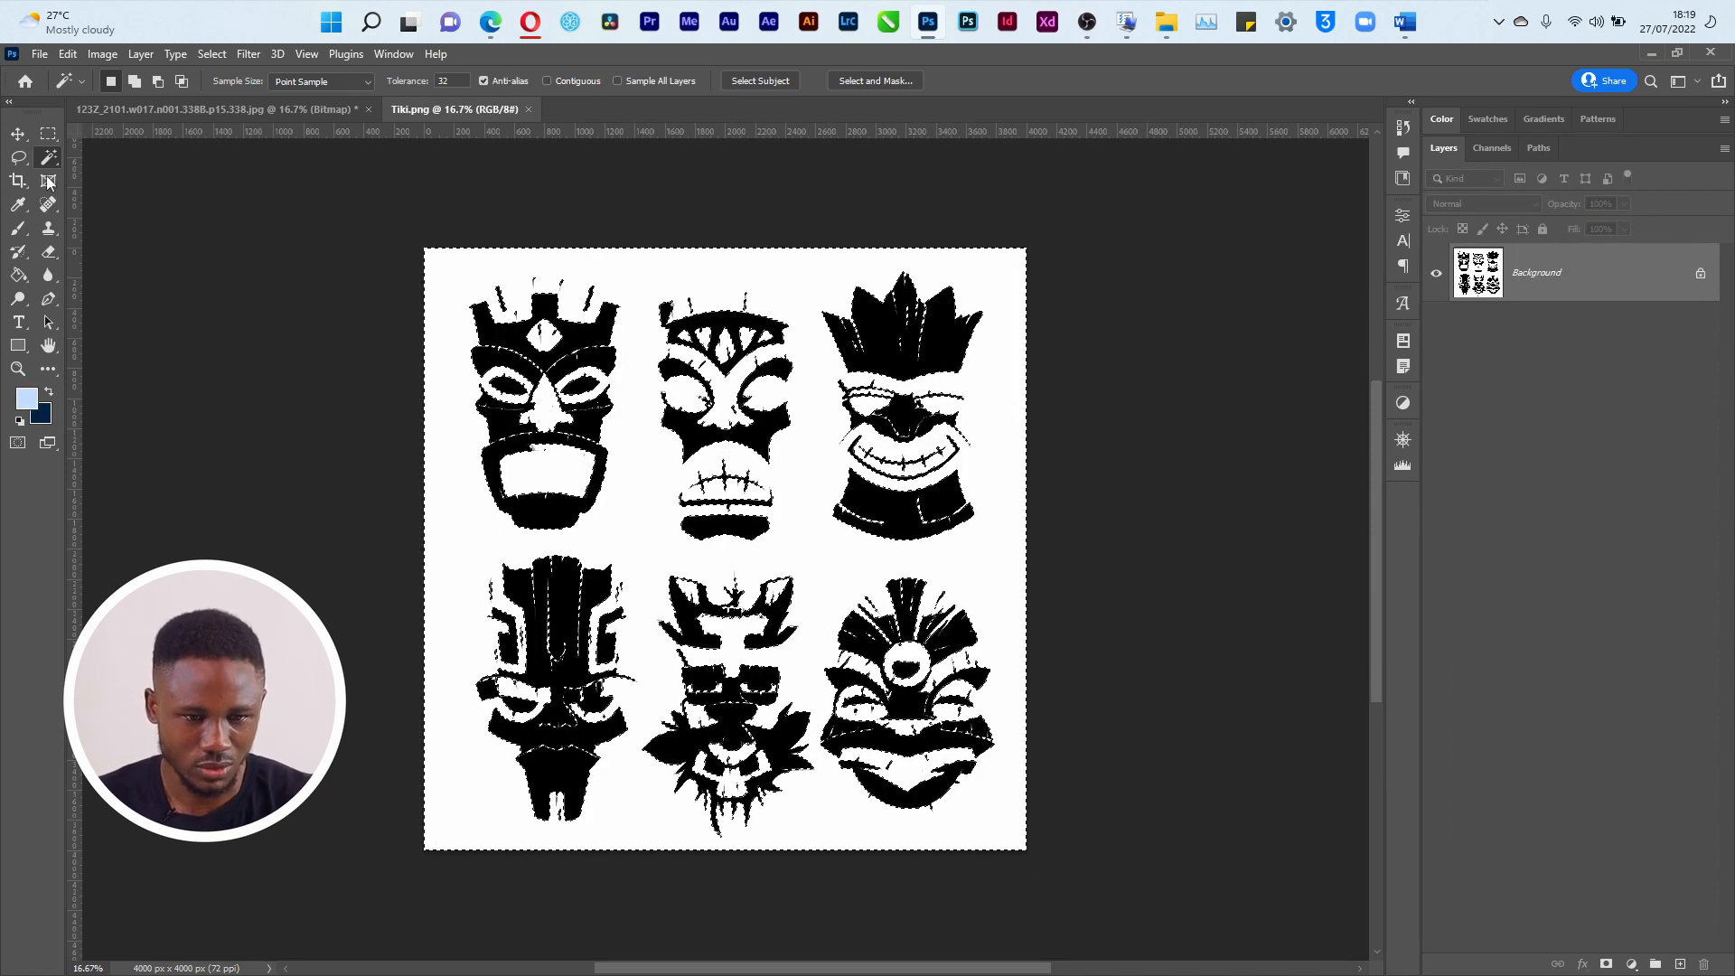
Turn on Contiguous for the Magic Wand and reselect only the connected white background around the tiki masks.
click(548, 81)
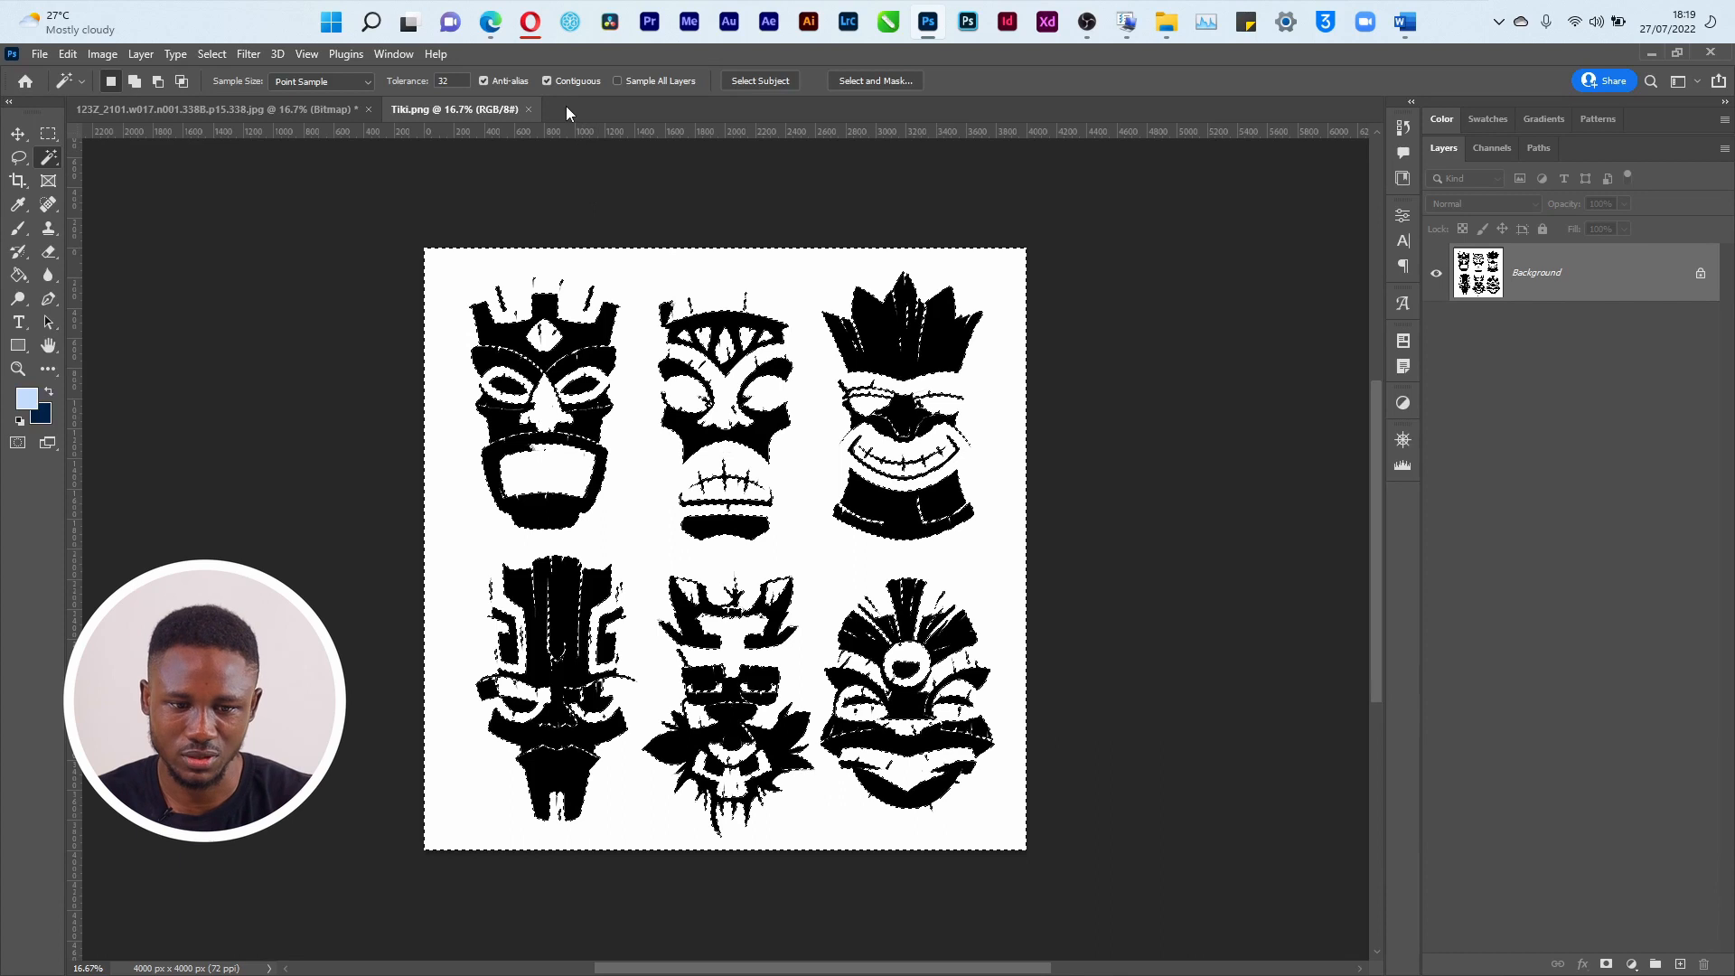
key(ctrl+d)
click(646, 478)
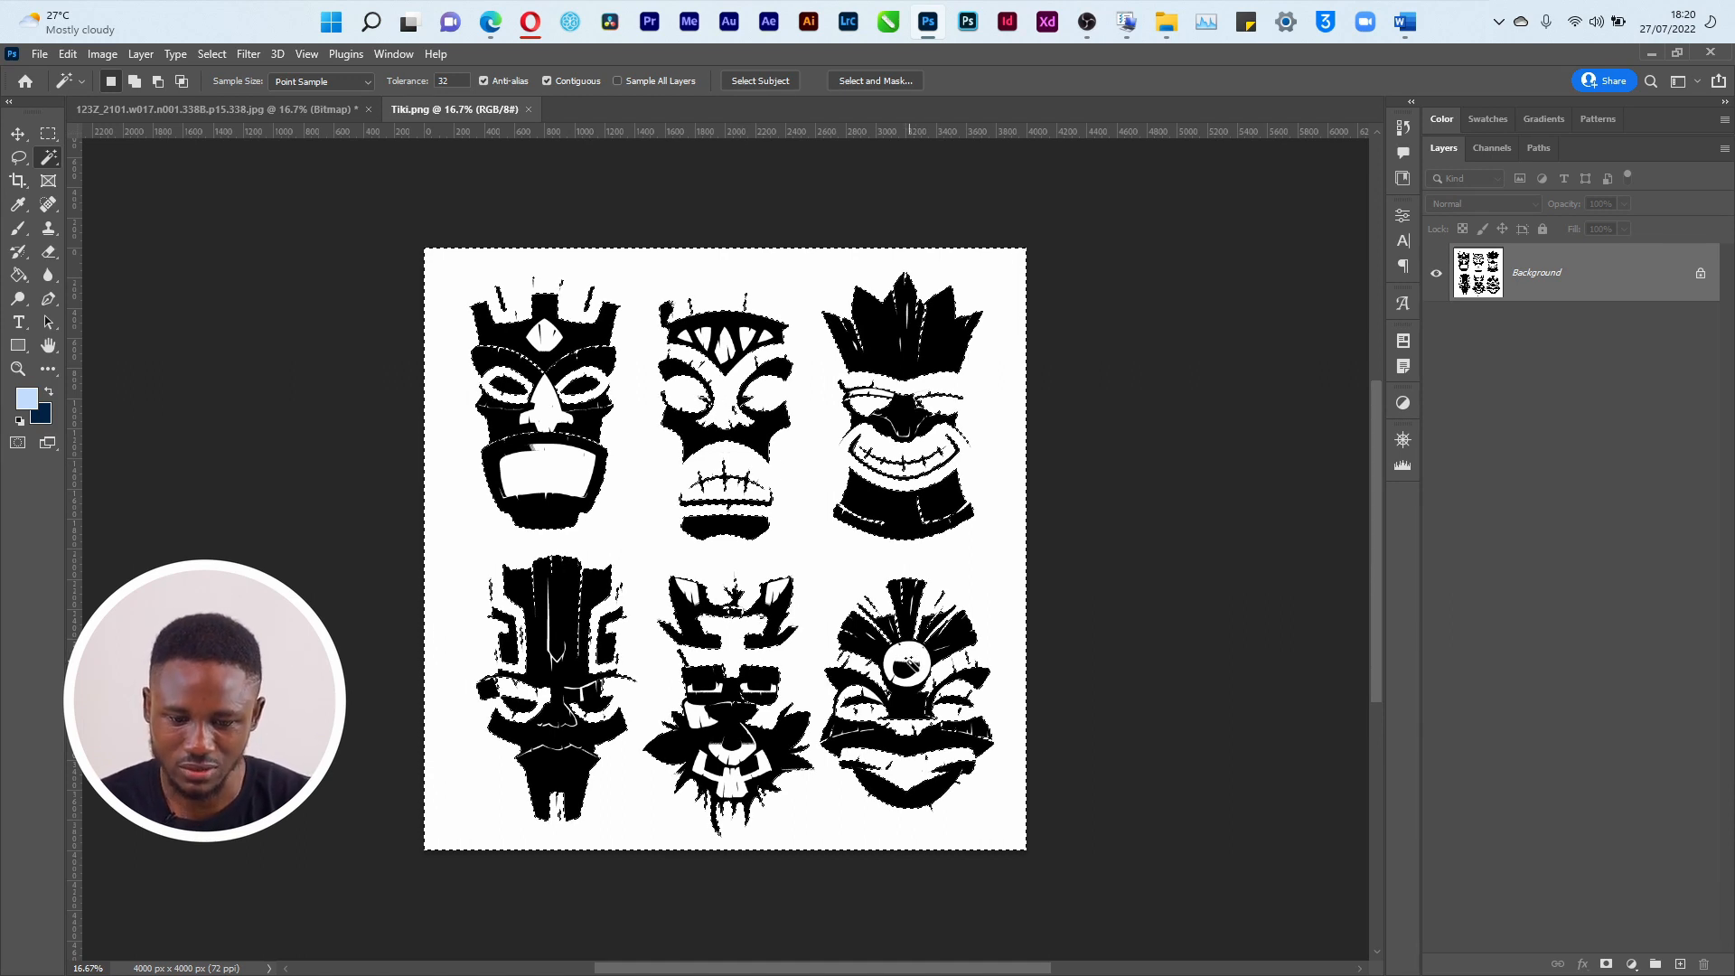
Select all white areas of the image with Contiguous off and add a layer mask that hides them.
key(ctrl+d)
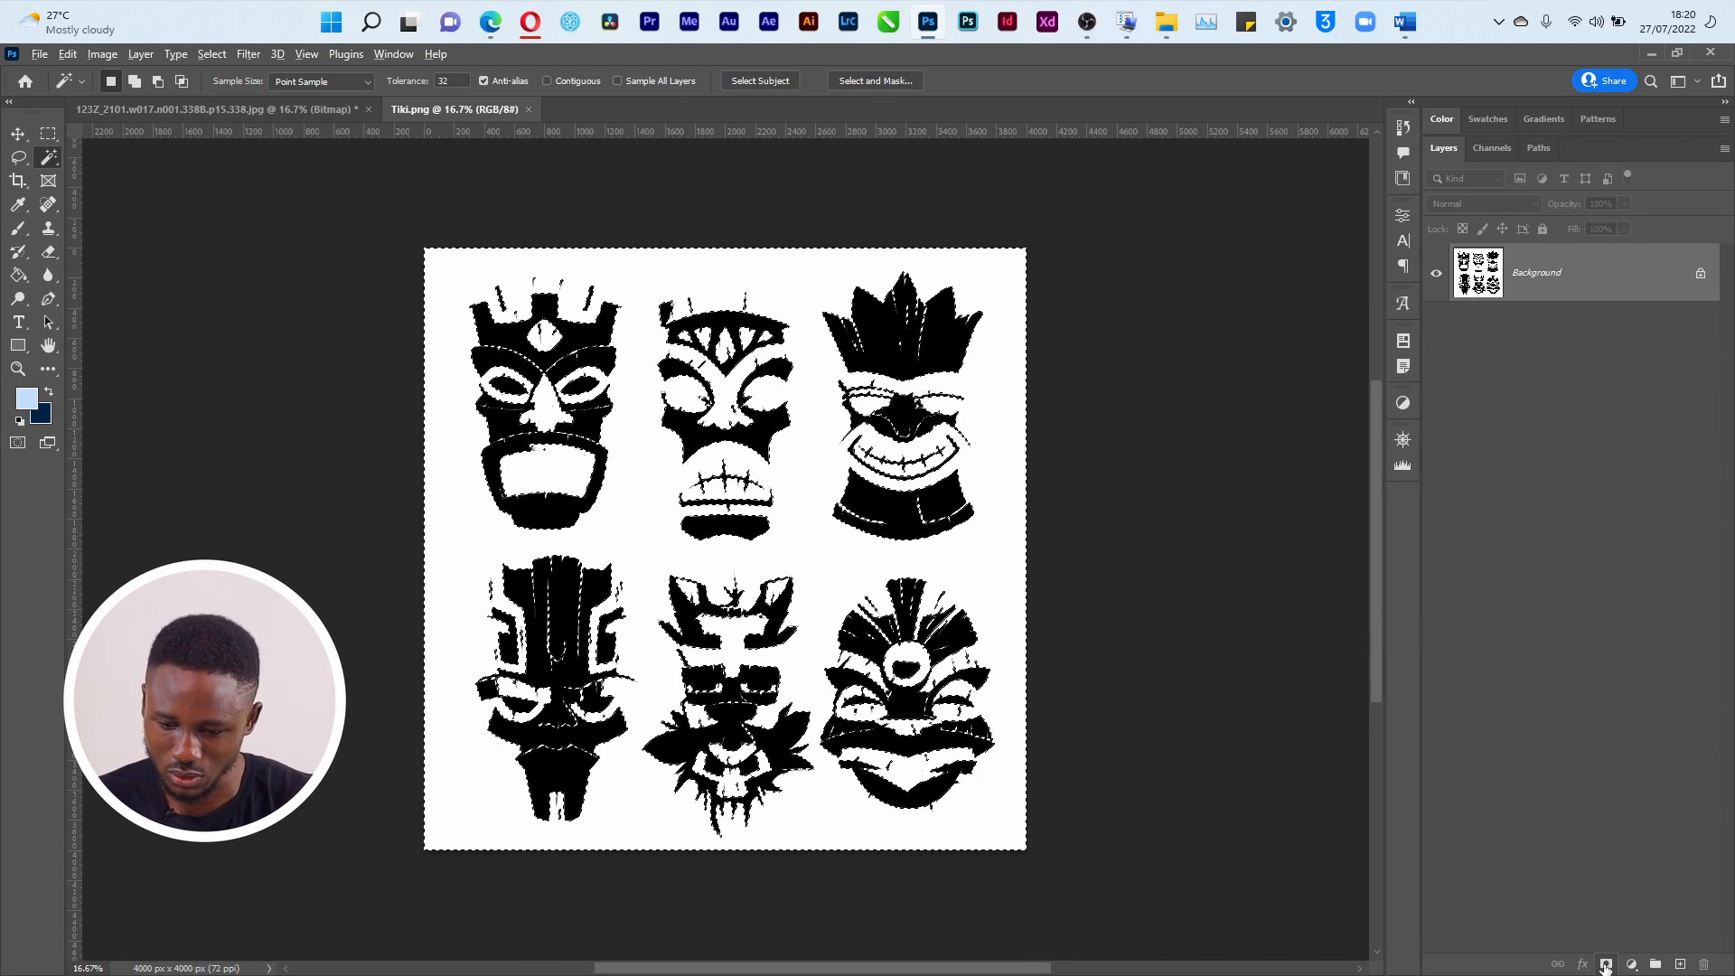
click(1606, 966)
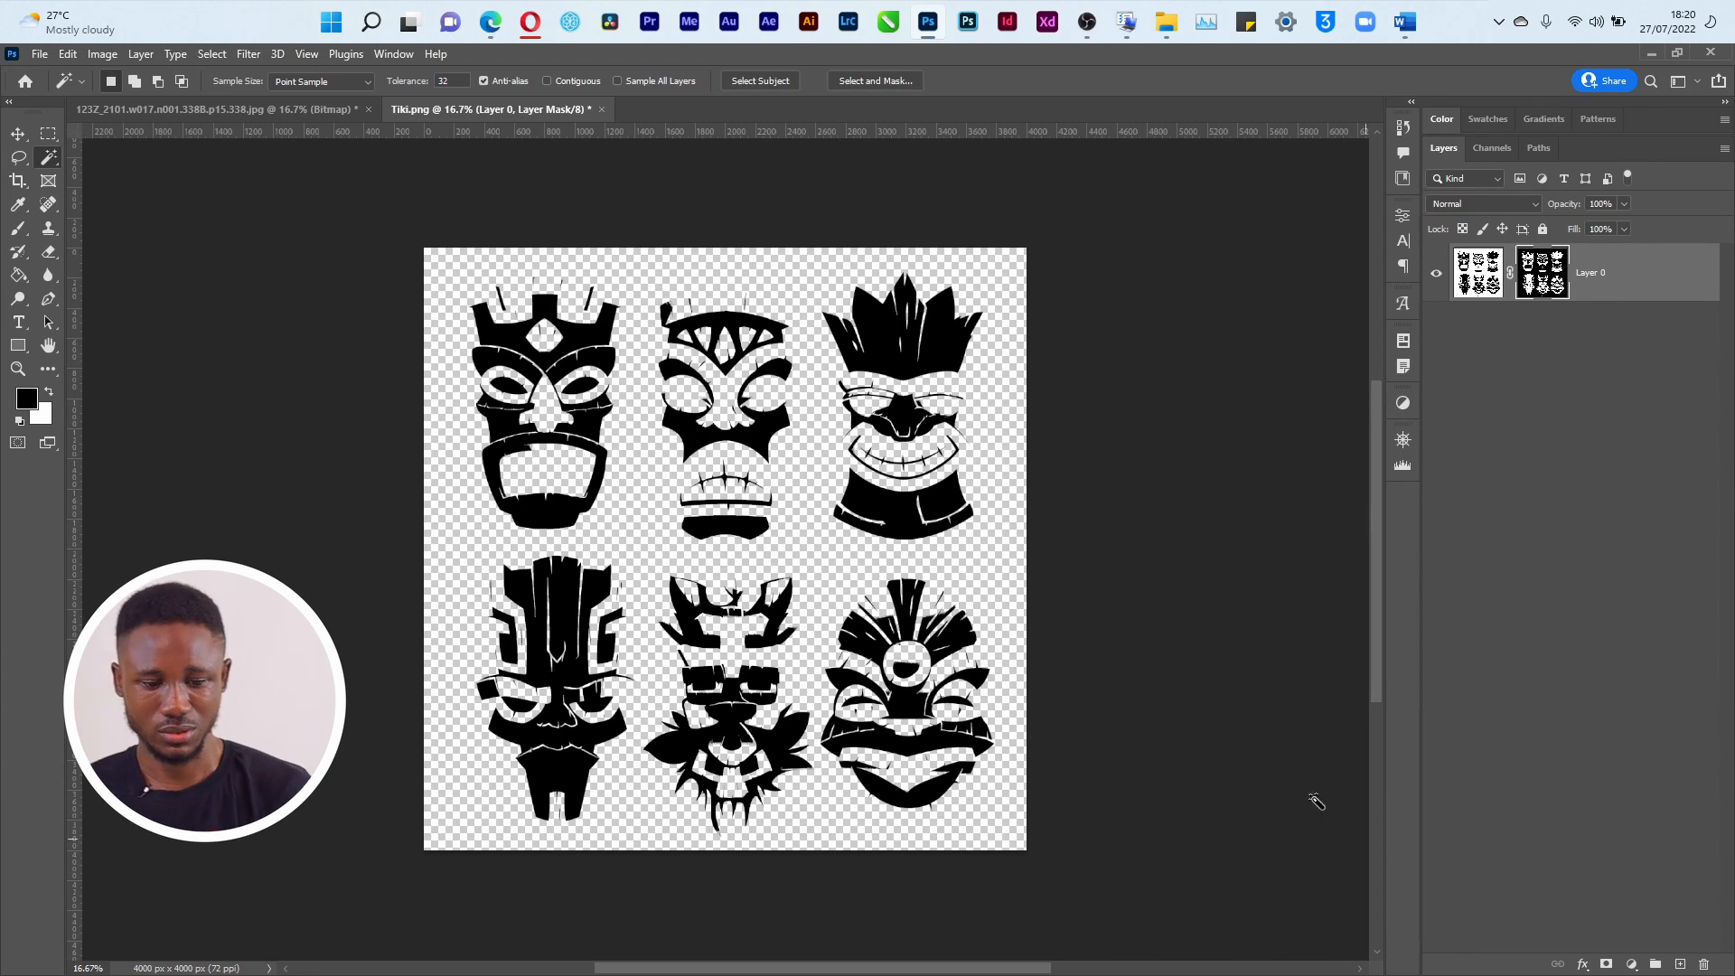
Add a white (ffffff) Color Overlay effect to the masked tiki layer.
click(1581, 965)
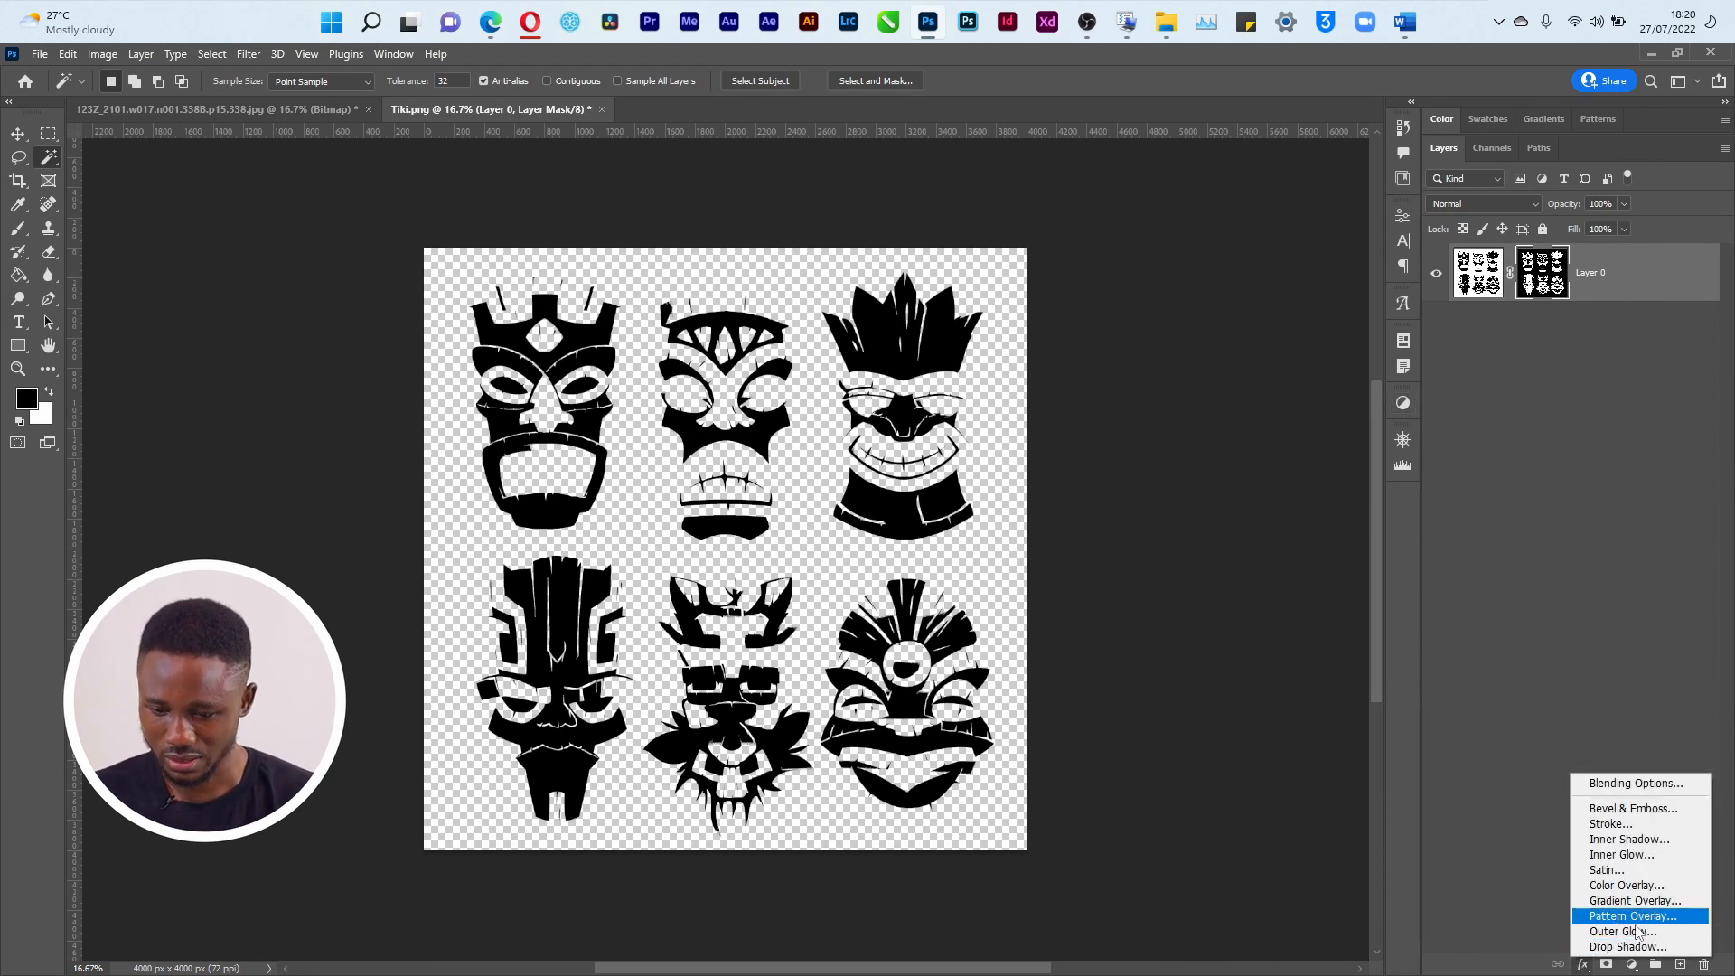
click(1643, 888)
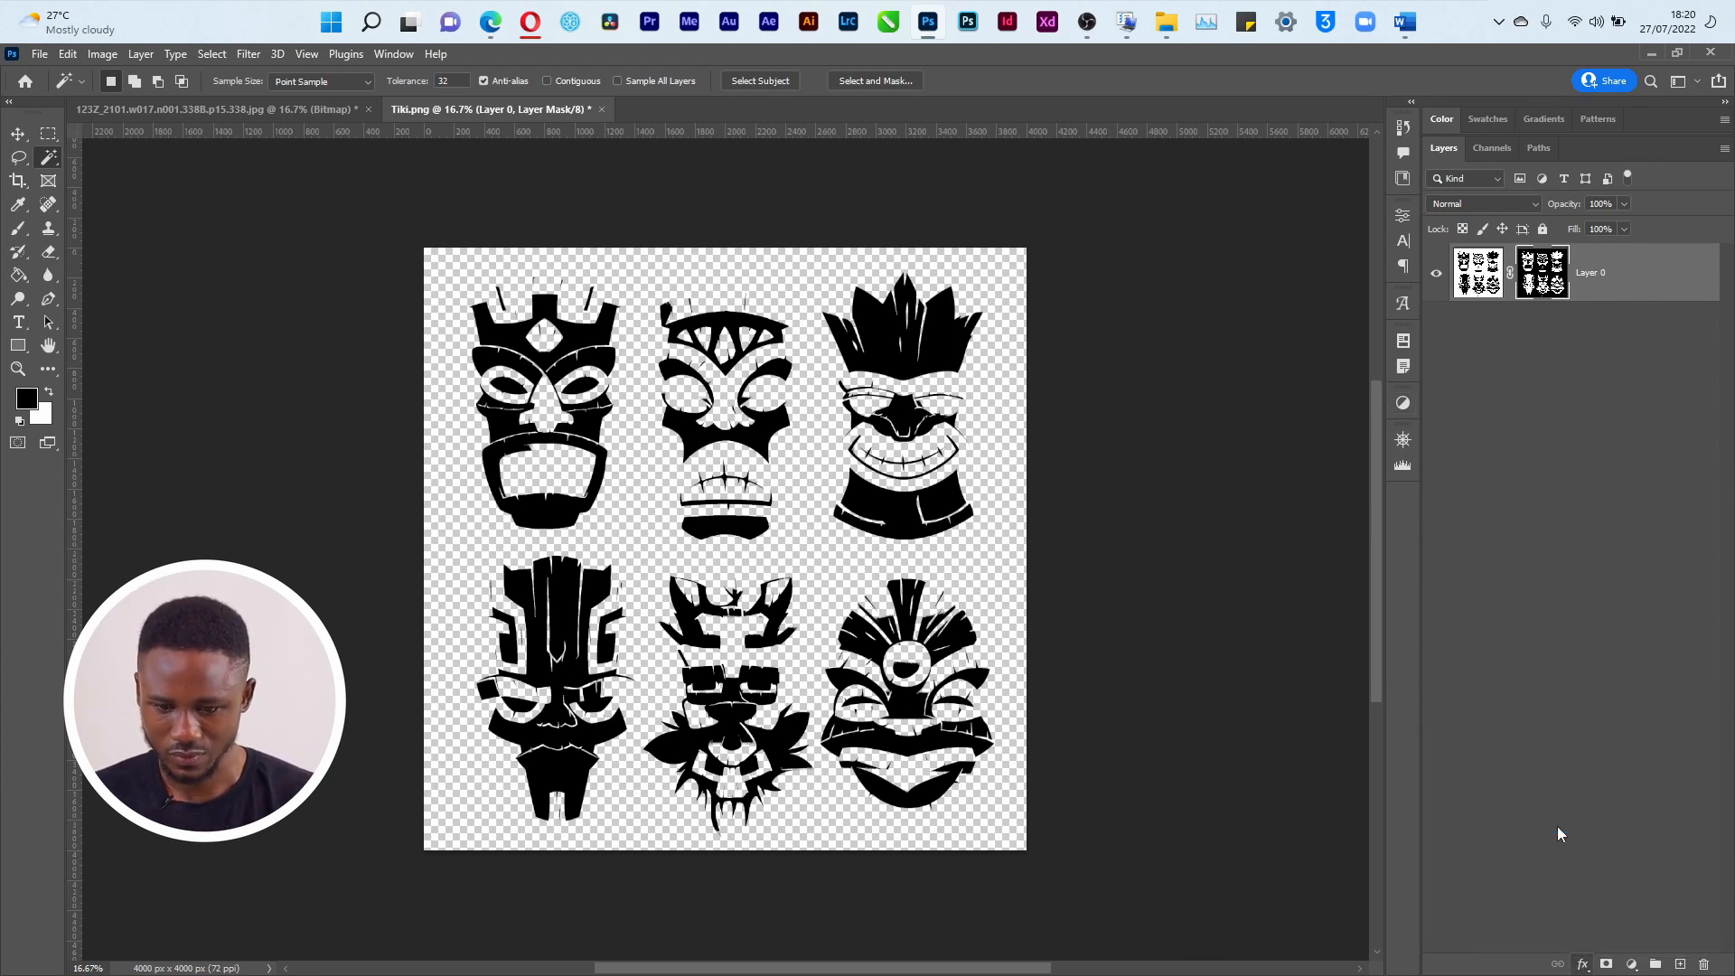
click(1459, 551)
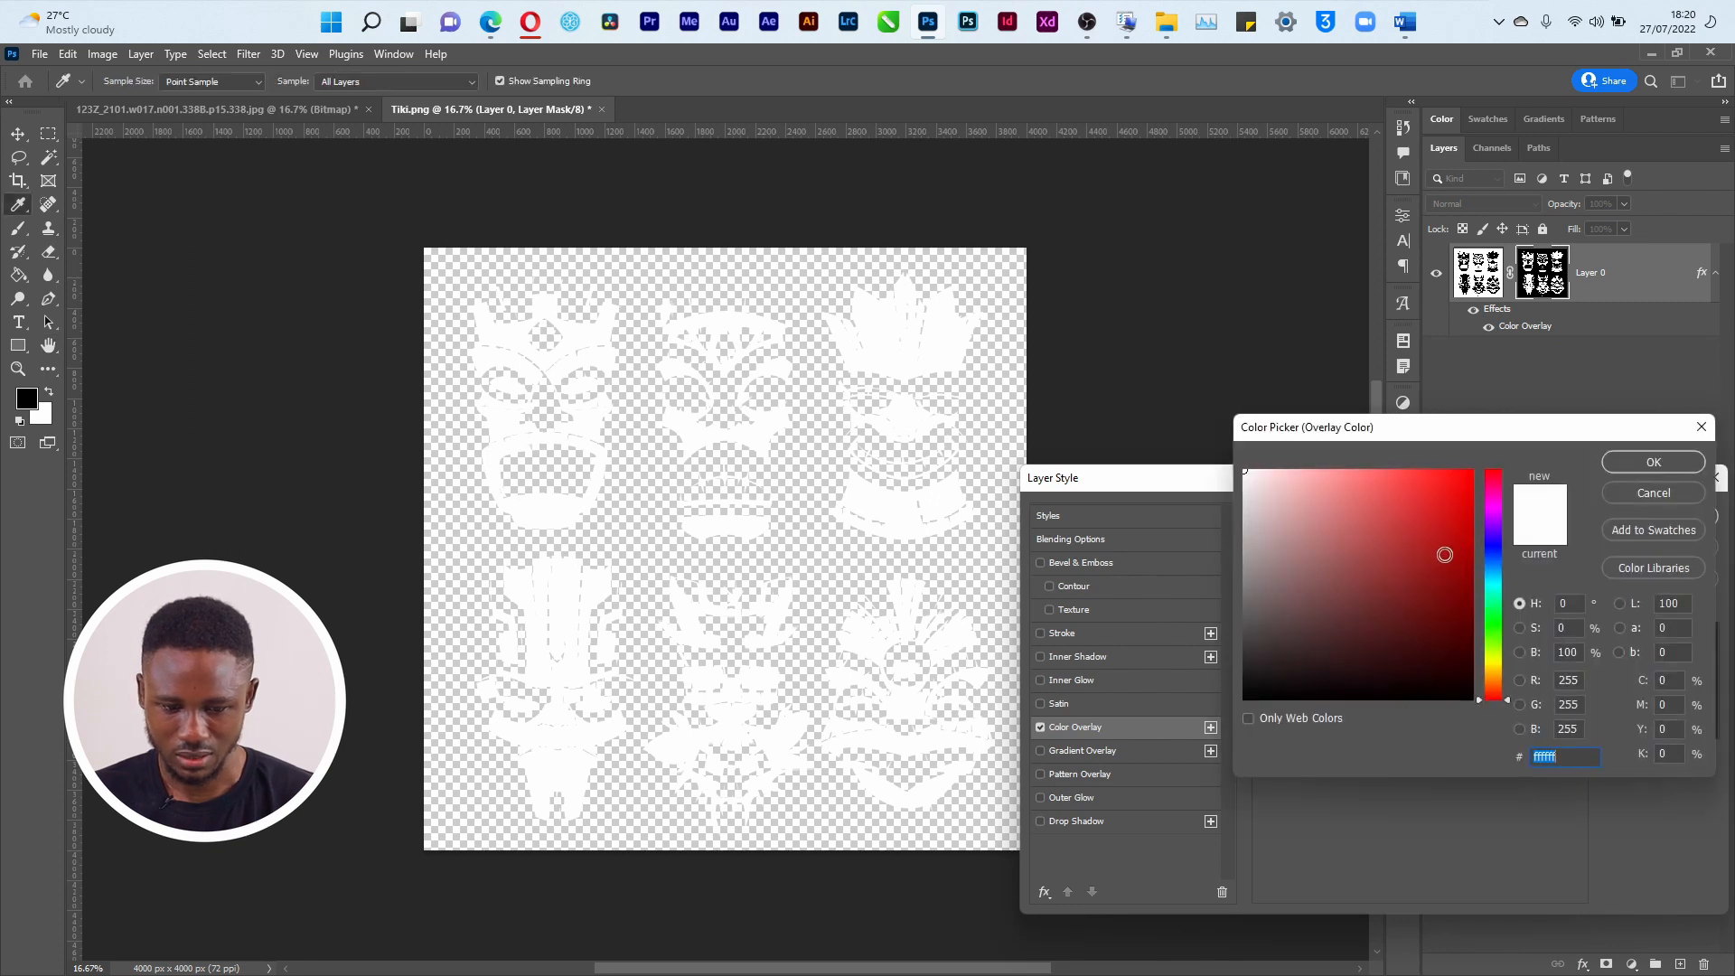
click(1615, 507)
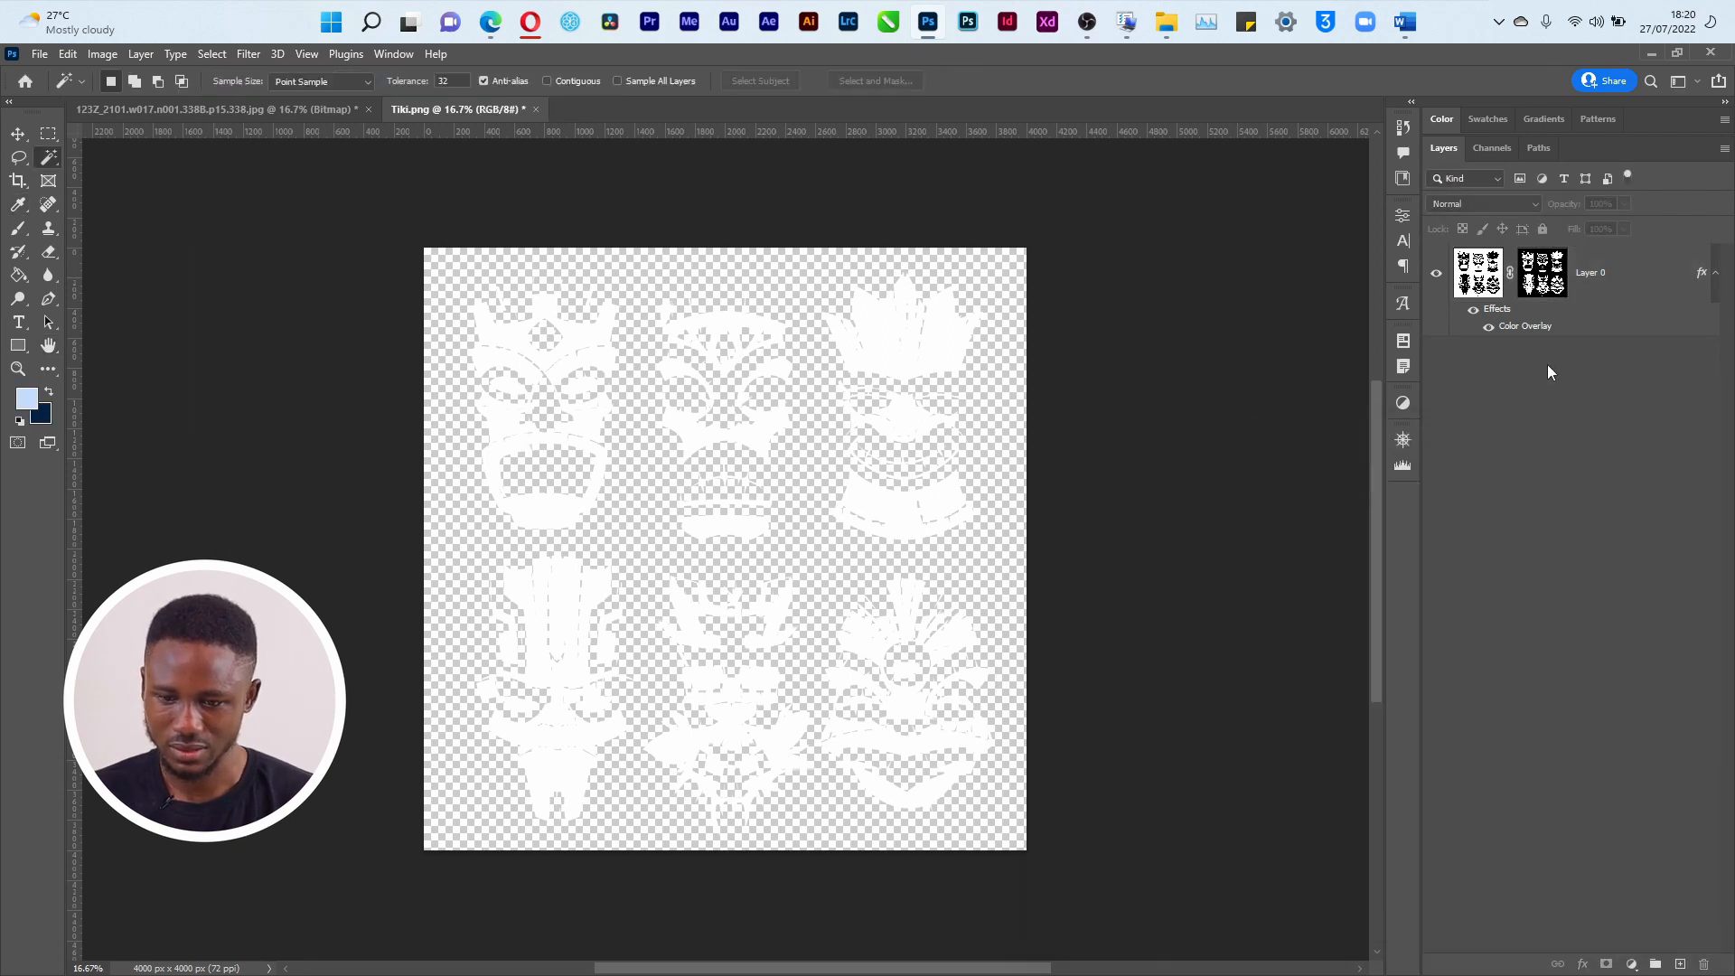
Add a black (000000) Solid Color fill layer and place it beneath the tiki layer.
click(1633, 965)
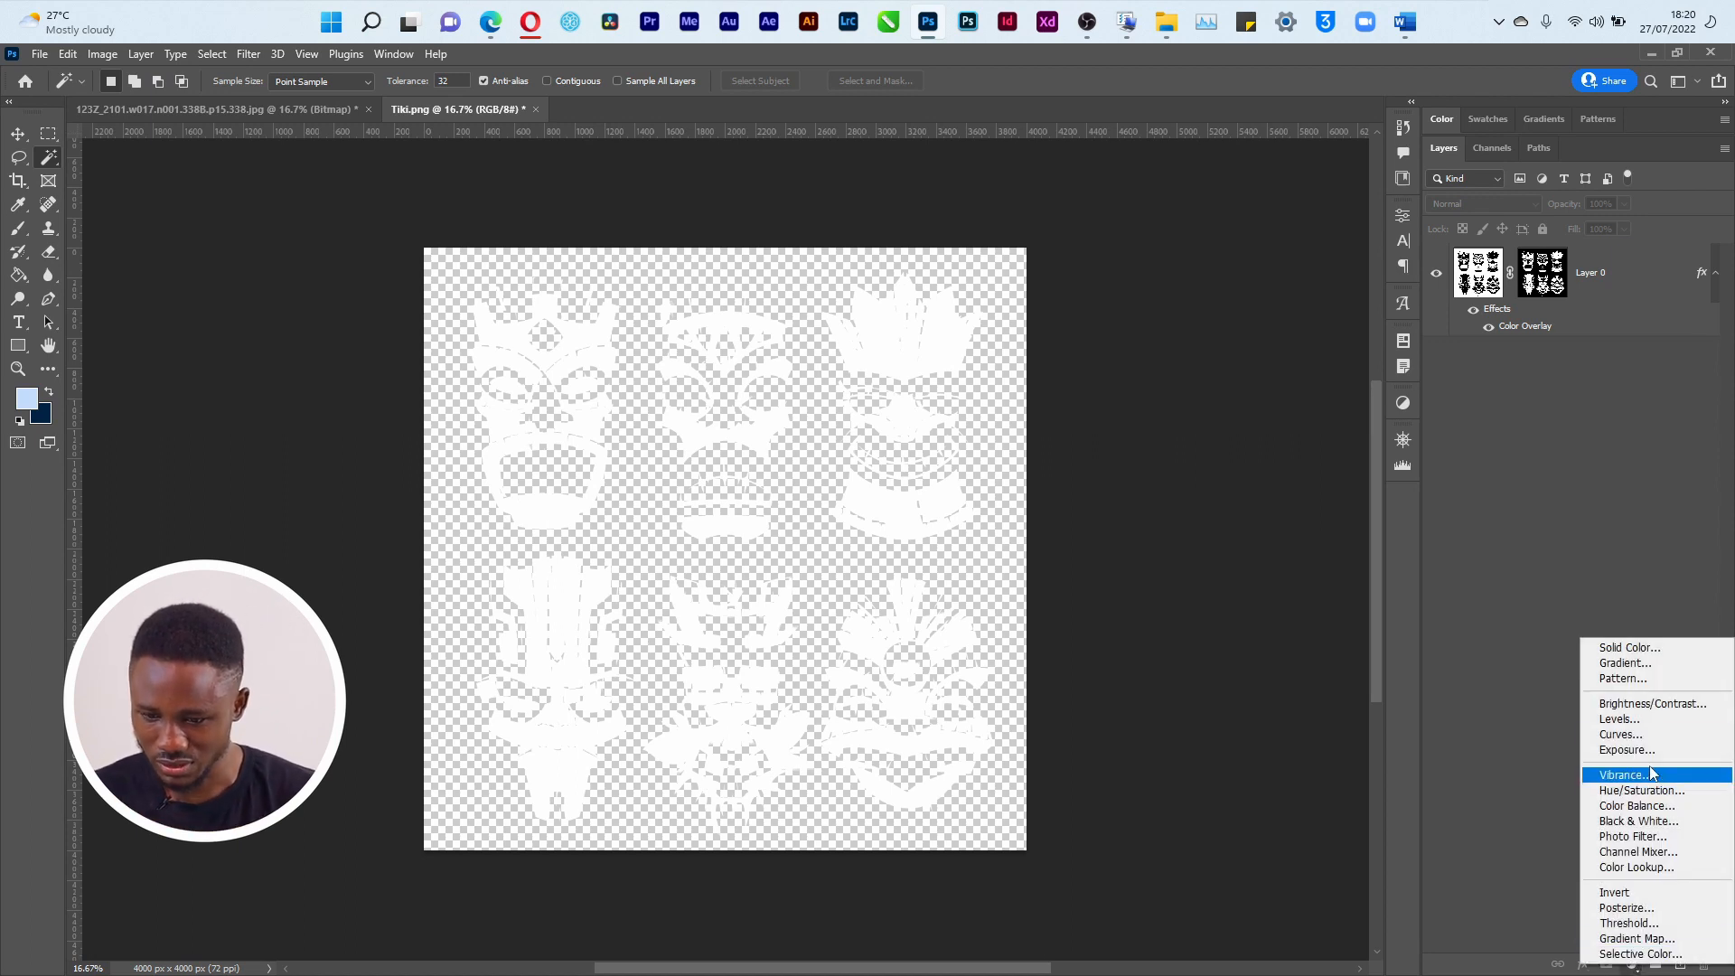
click(1612, 647)
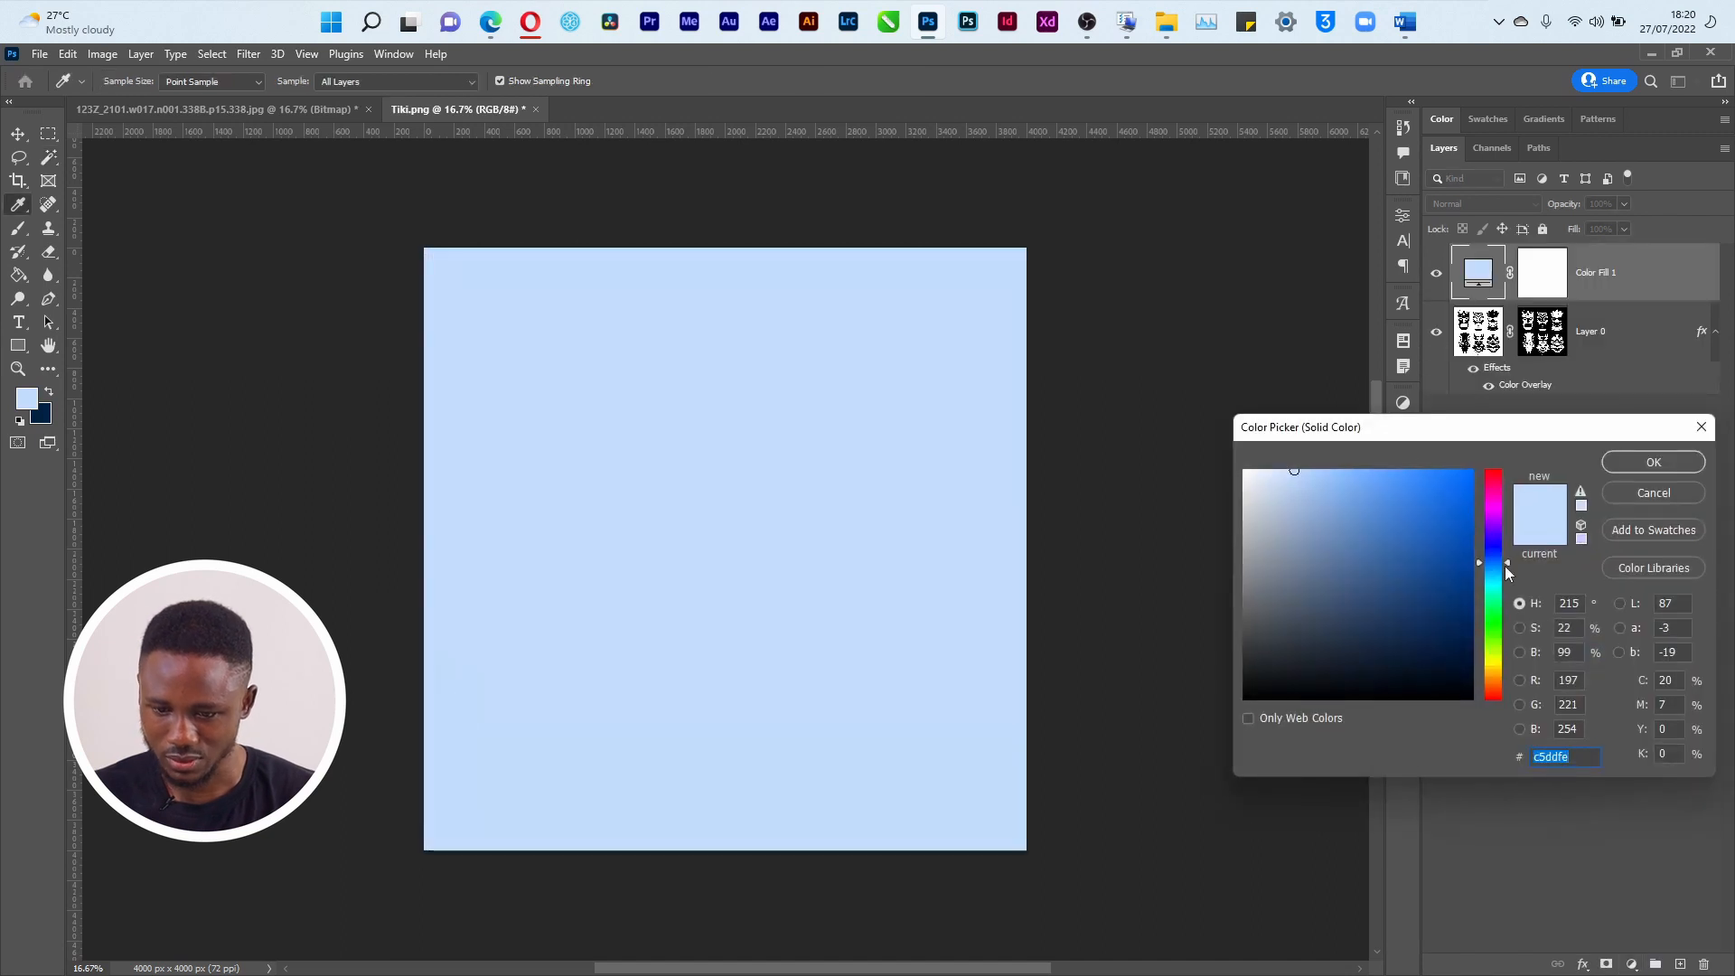
click(1472, 698)
click(1653, 462)
key(w)
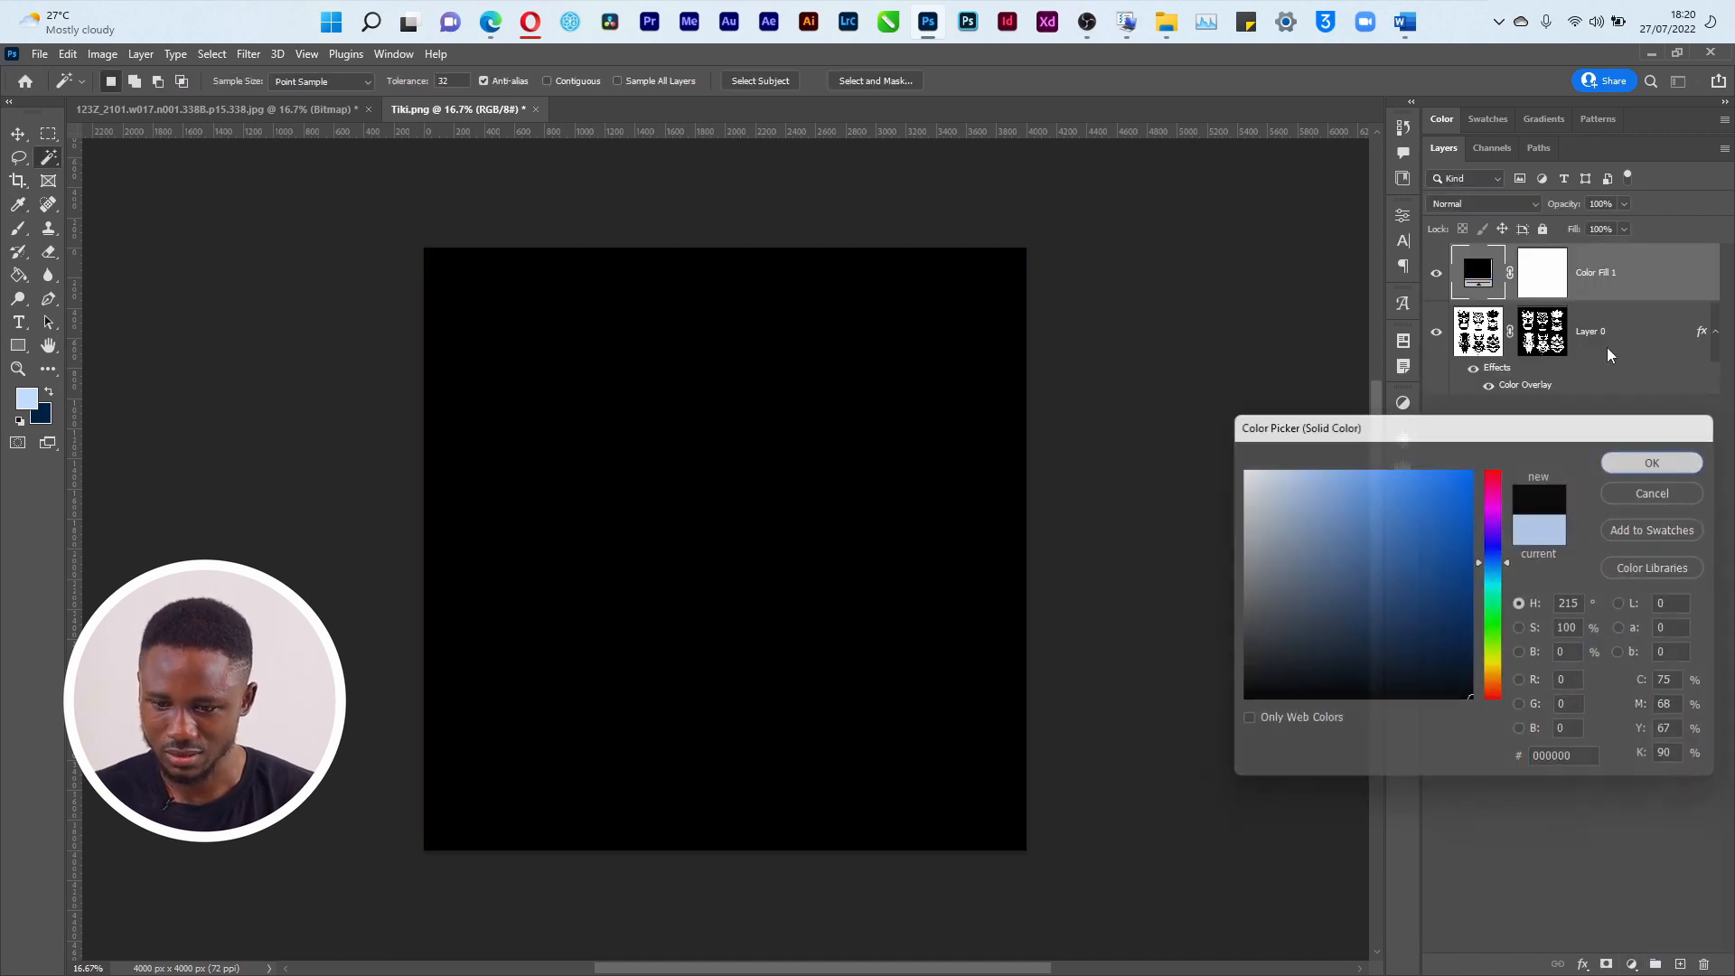
drag(1614, 271, 1606, 425)
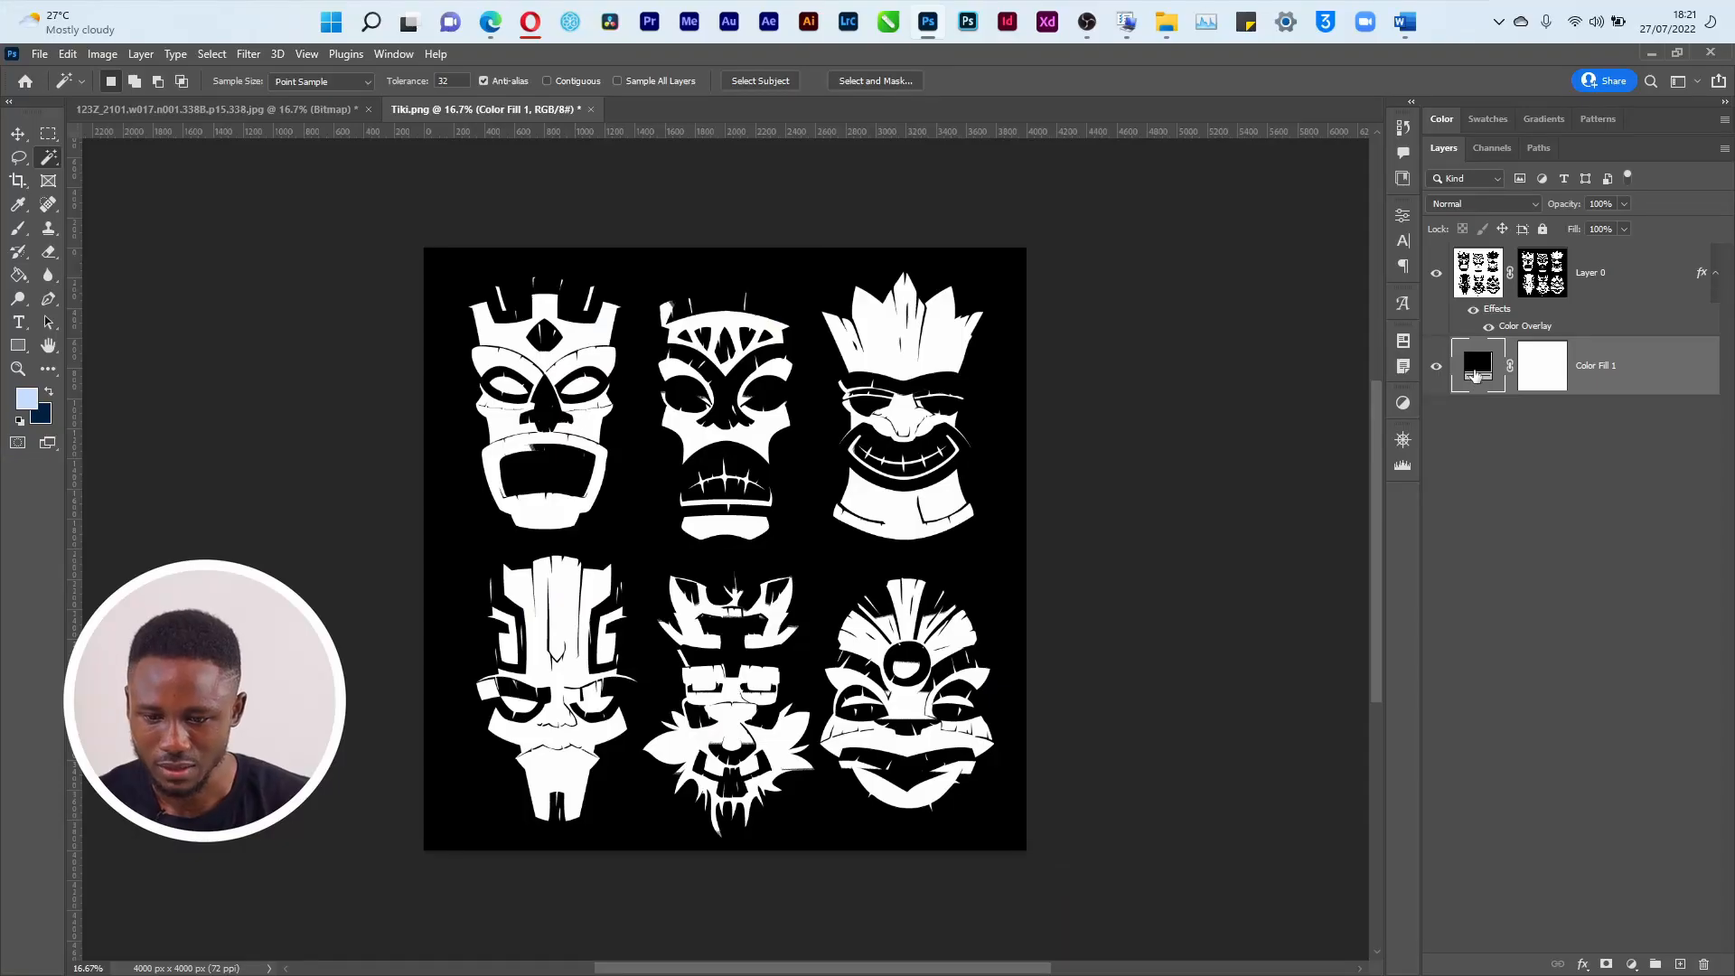
Change the colour of the fill layer behind the tiki masks to dark red a10b0b.
double_click(1478, 365)
text(a40a0a)
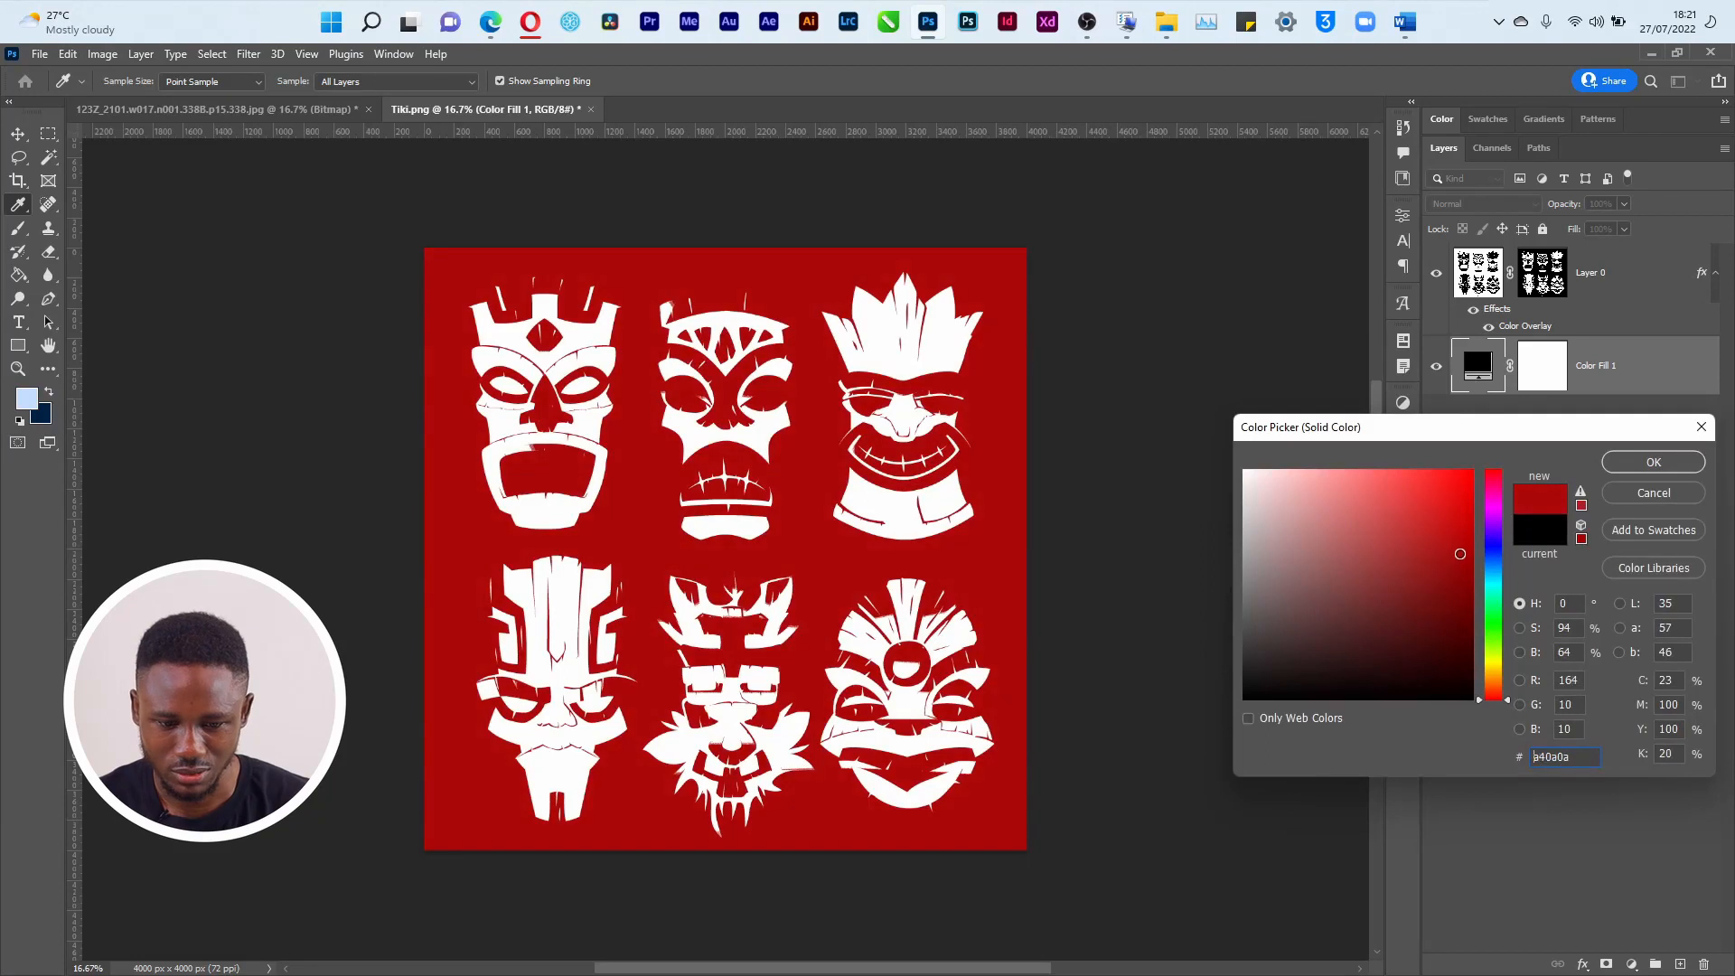
click(750, 491)
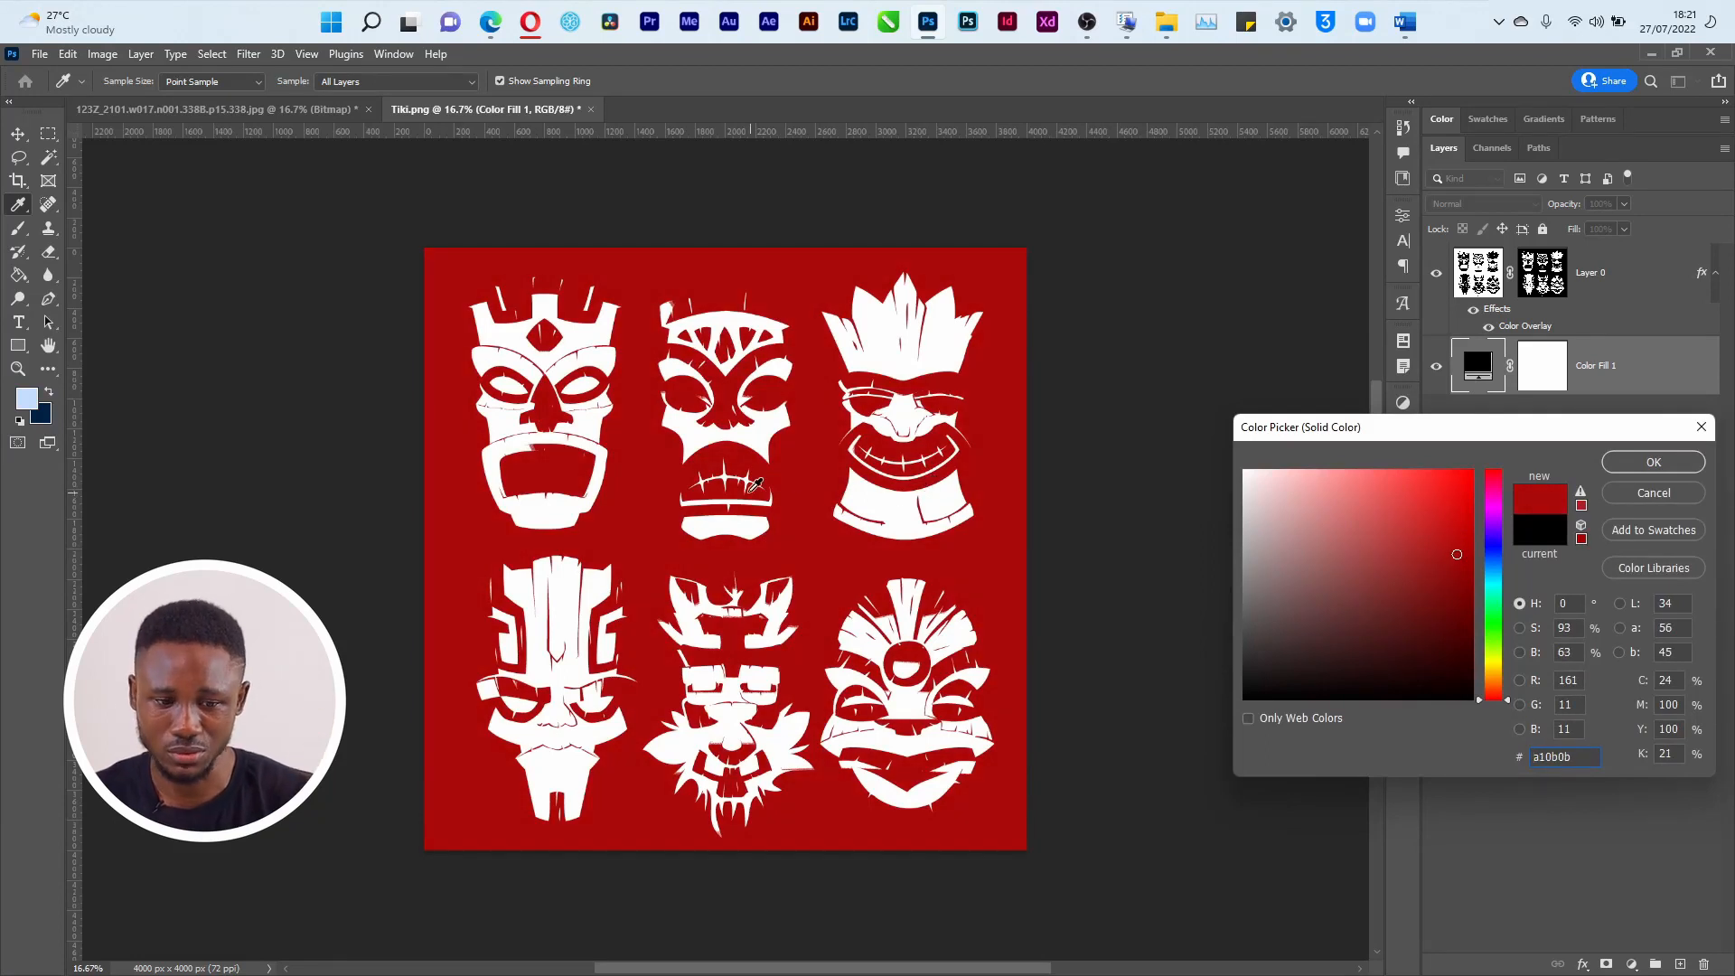
click(1641, 474)
Try a light purple cd9ad0 for the Color Overlay on the tiki masks.
double_click(1541, 326)
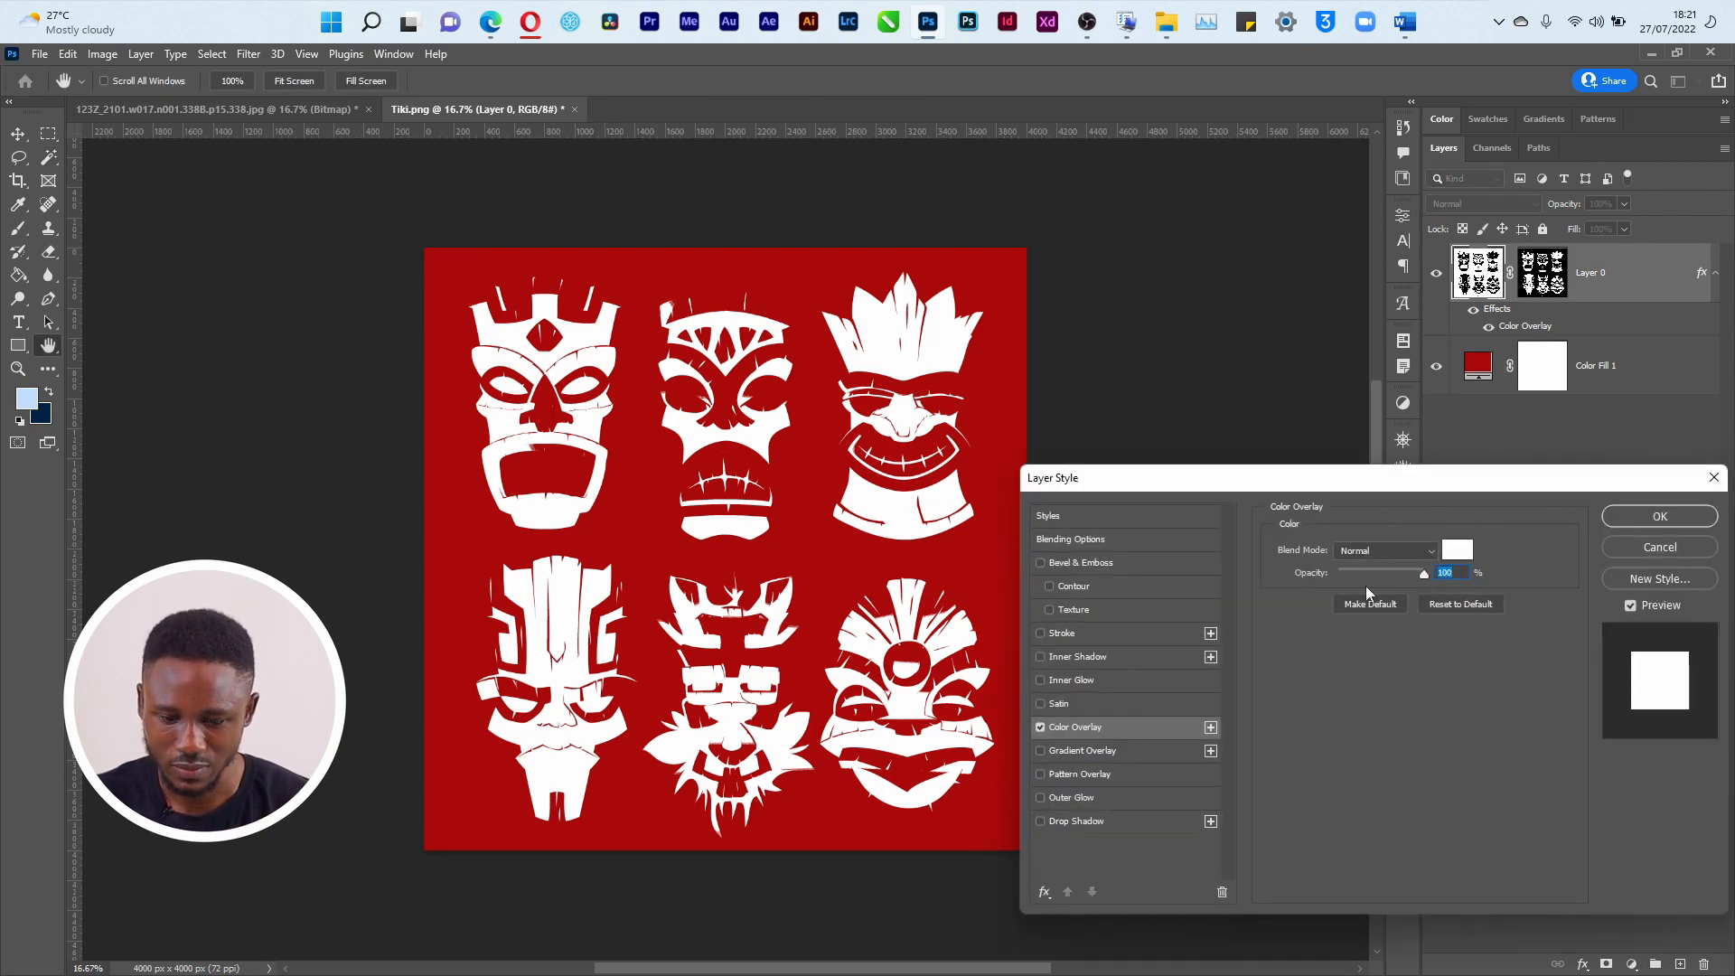
click(1456, 550)
click(1432, 563)
drag(1487, 522, 1489, 510)
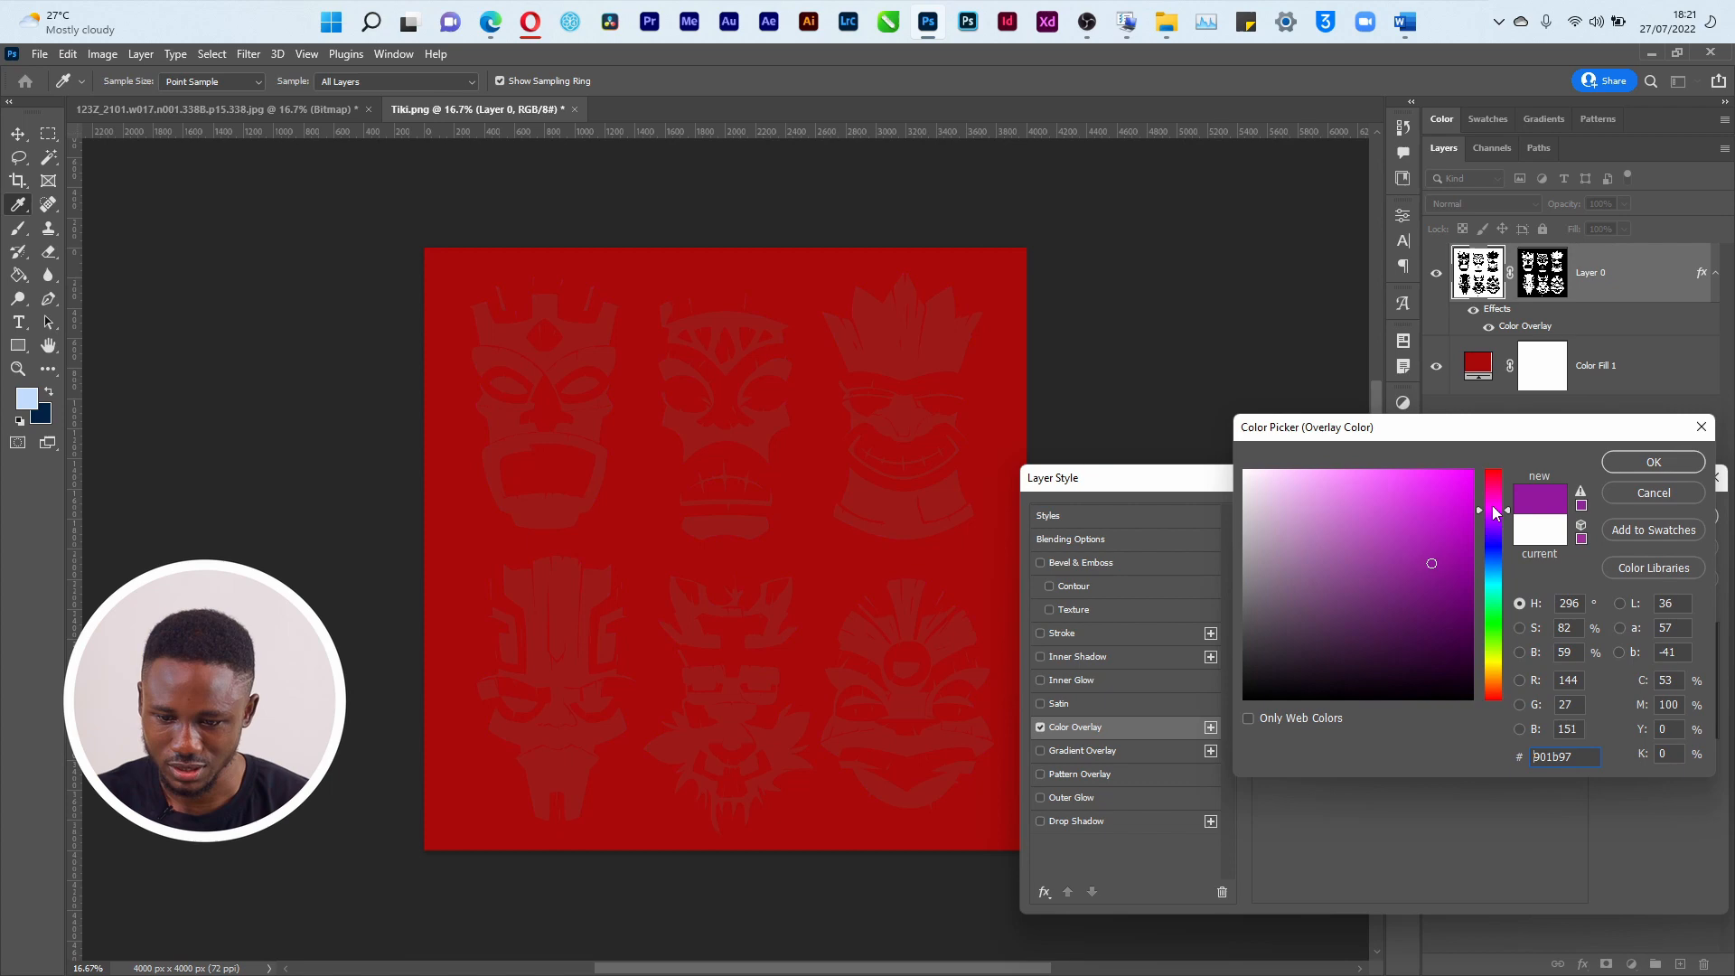
click(1302, 512)
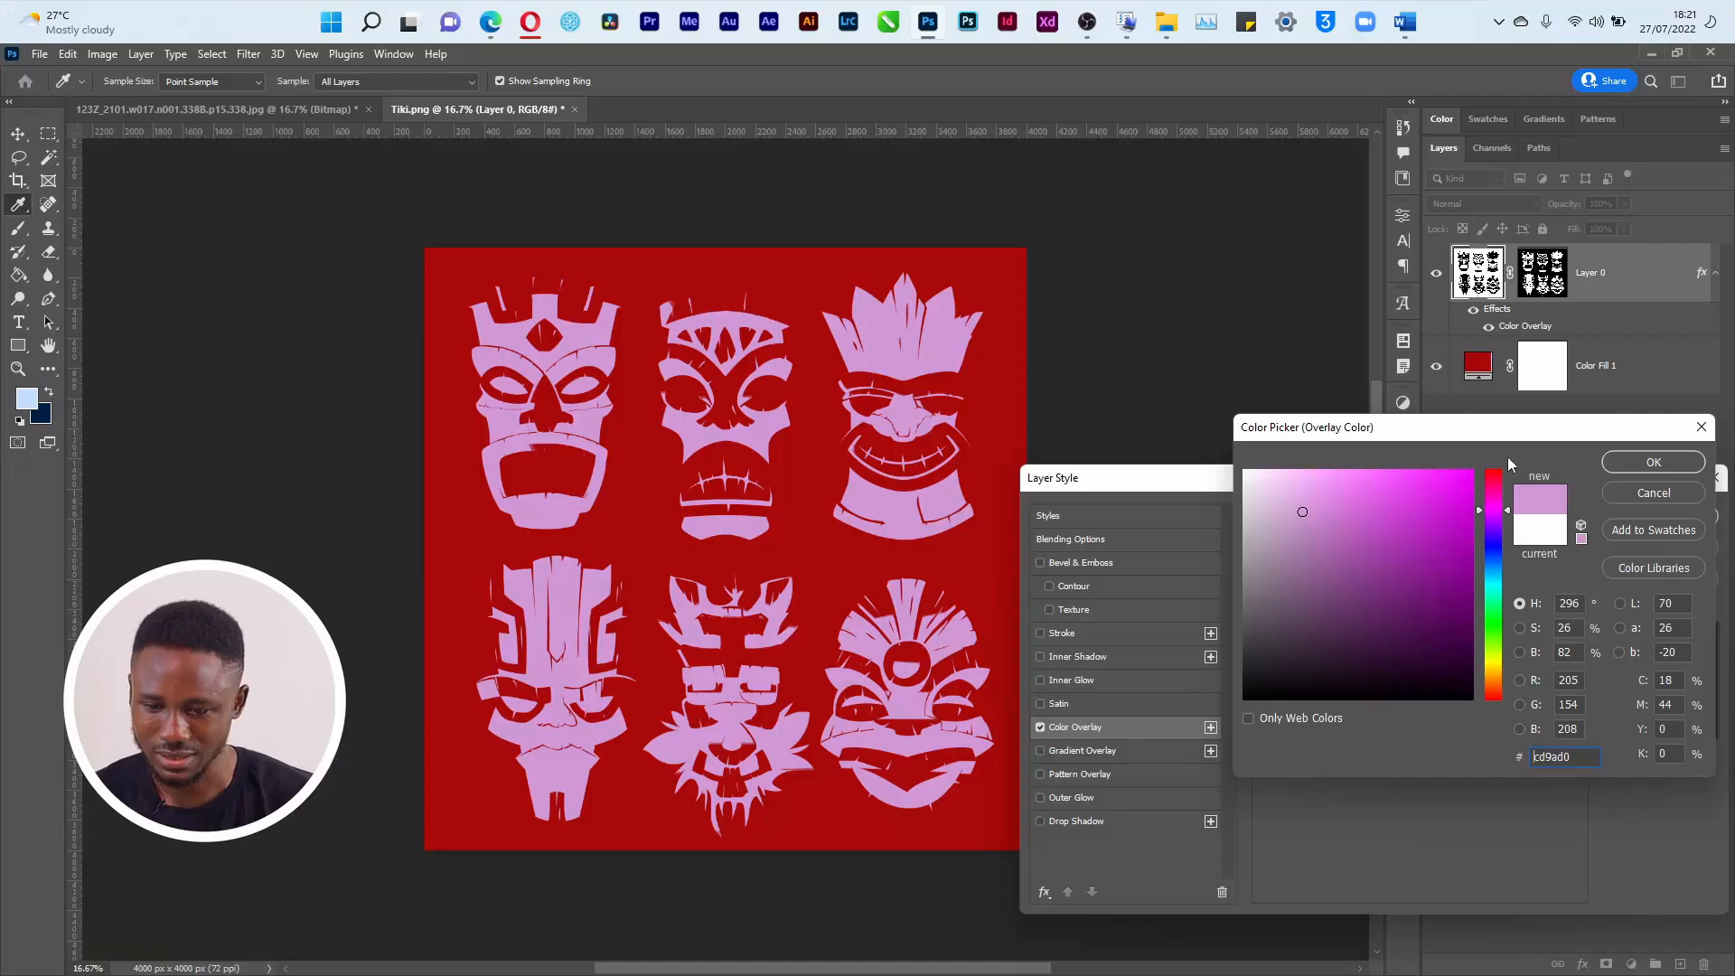
click(1652, 463)
click(1645, 519)
key(w)
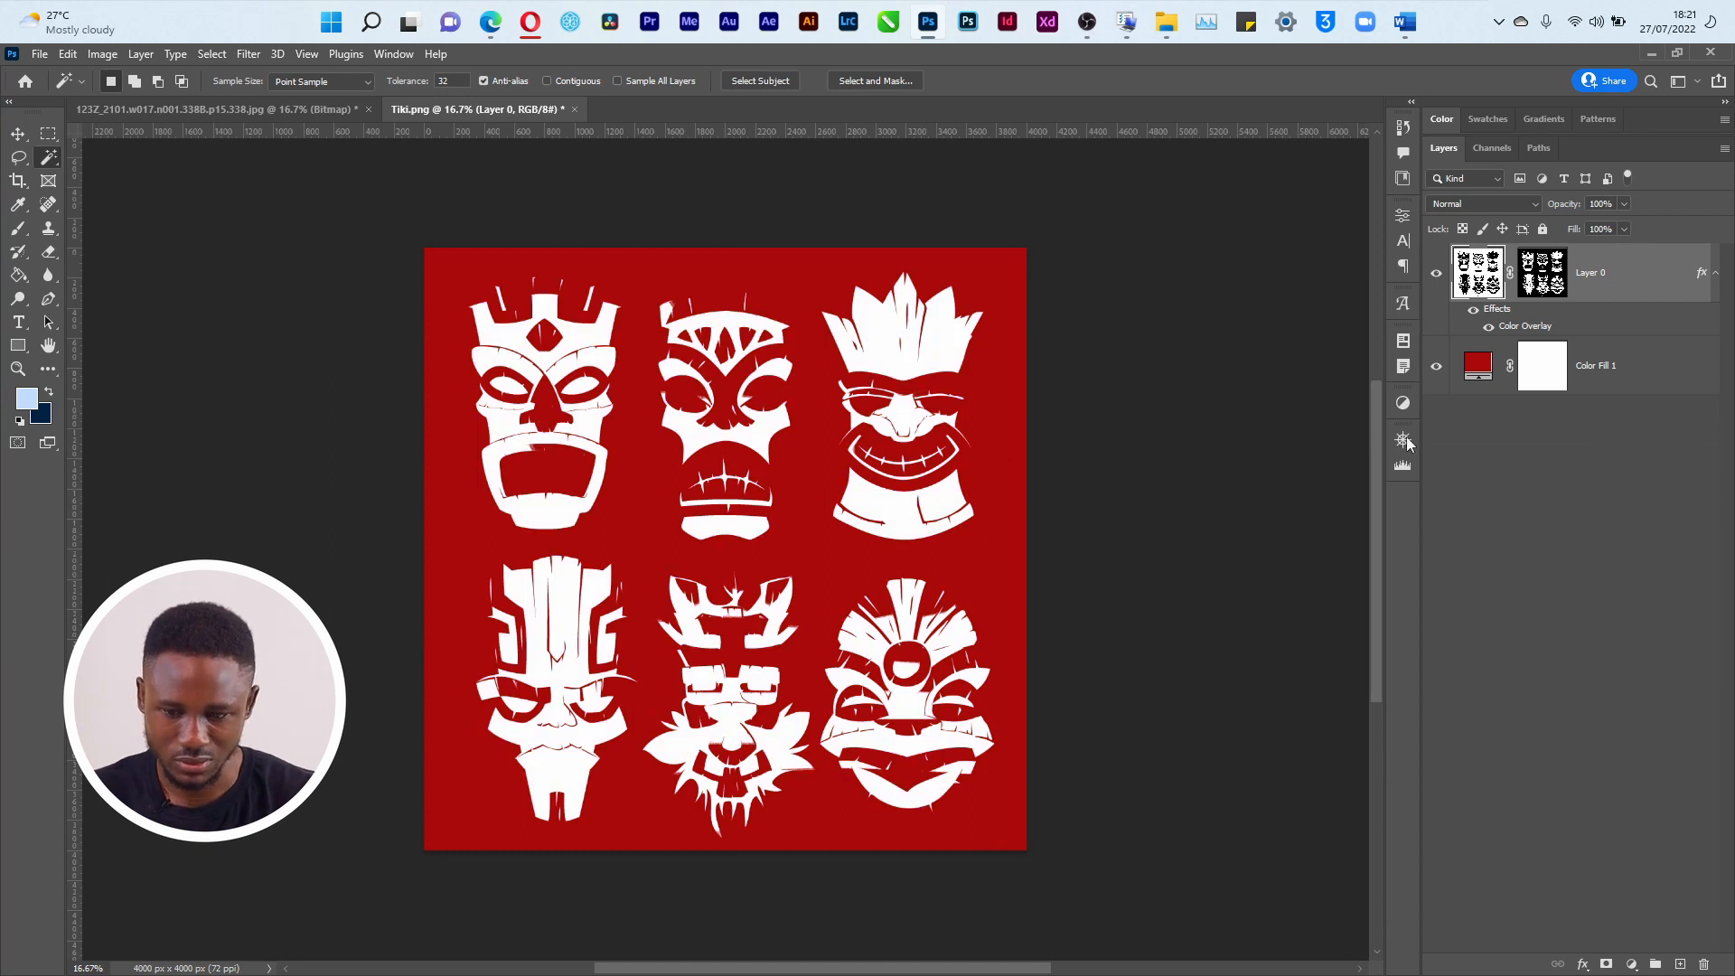
Hide the red fill layer and convert the document to CMYK Color, merging the layers.
click(1437, 367)
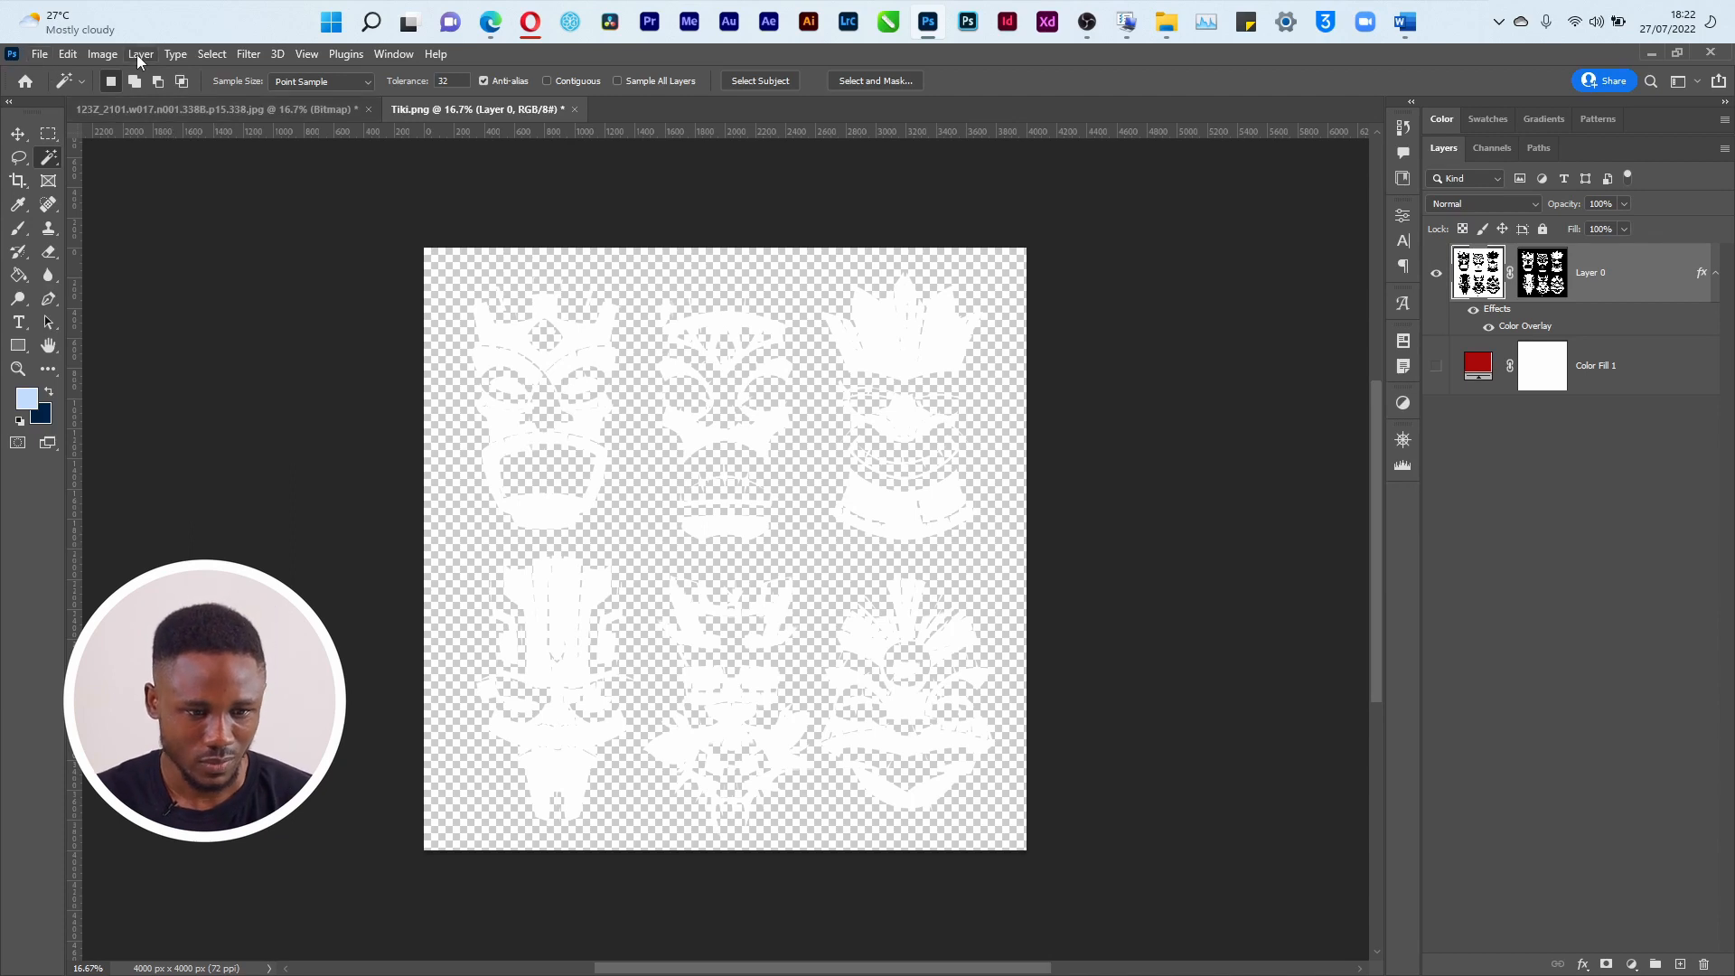
click(102, 54)
mouse_move(136, 76)
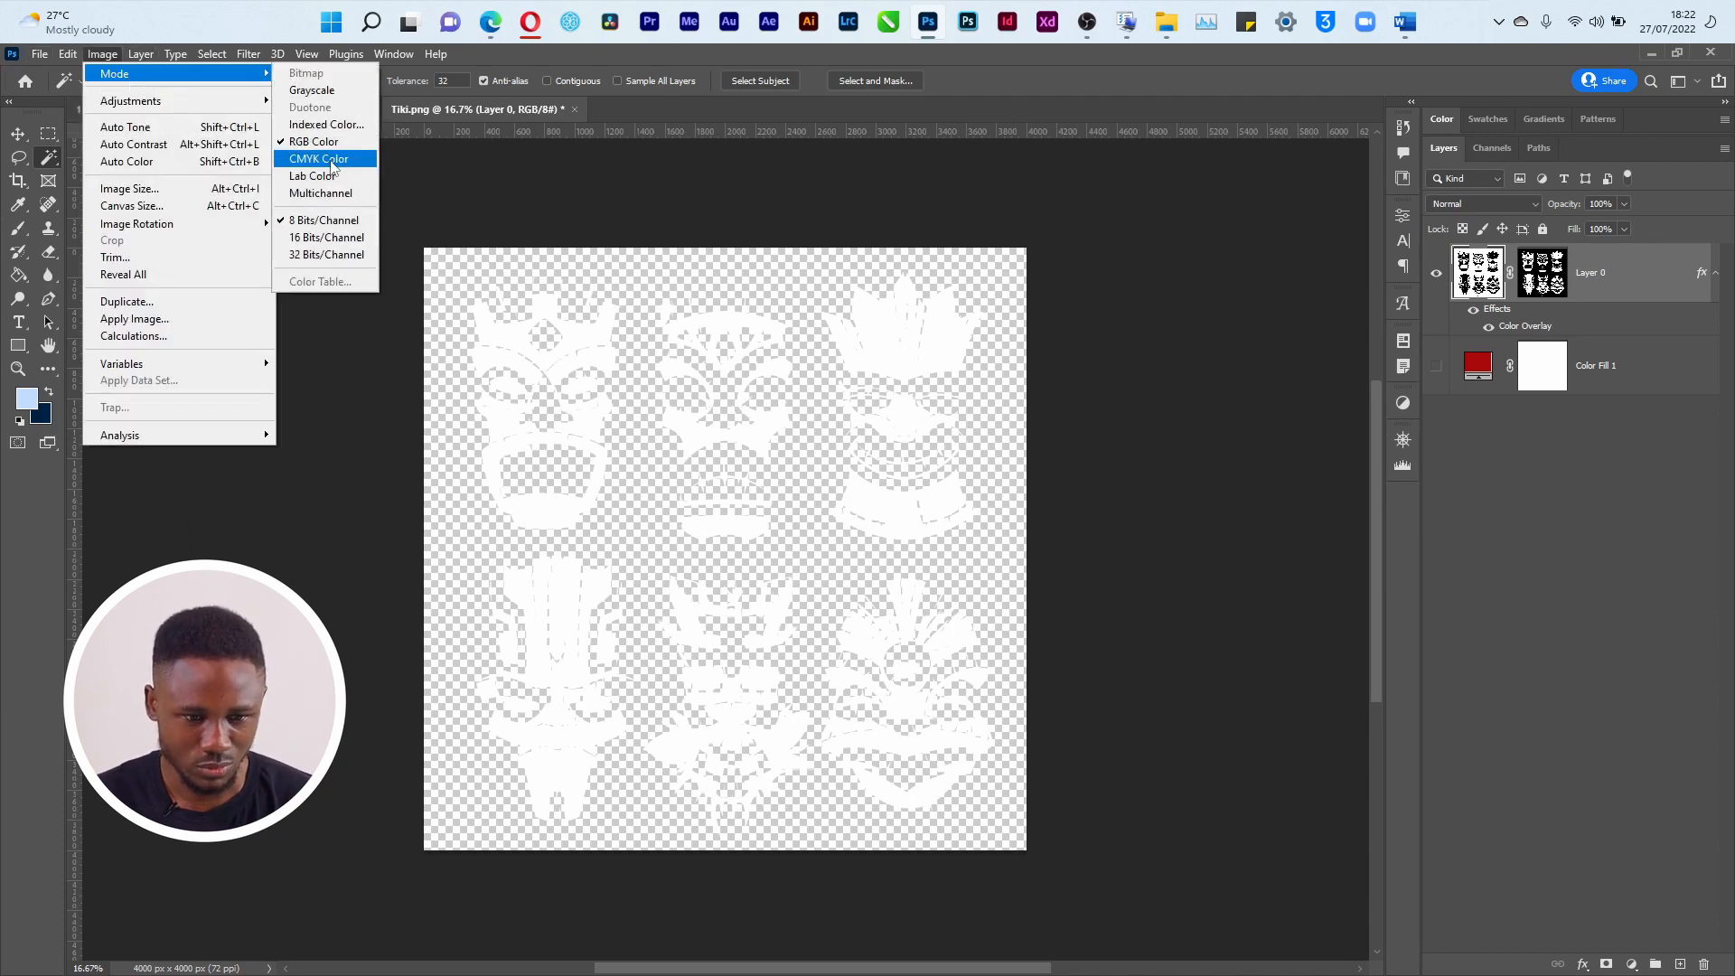
click(330, 160)
click(770, 387)
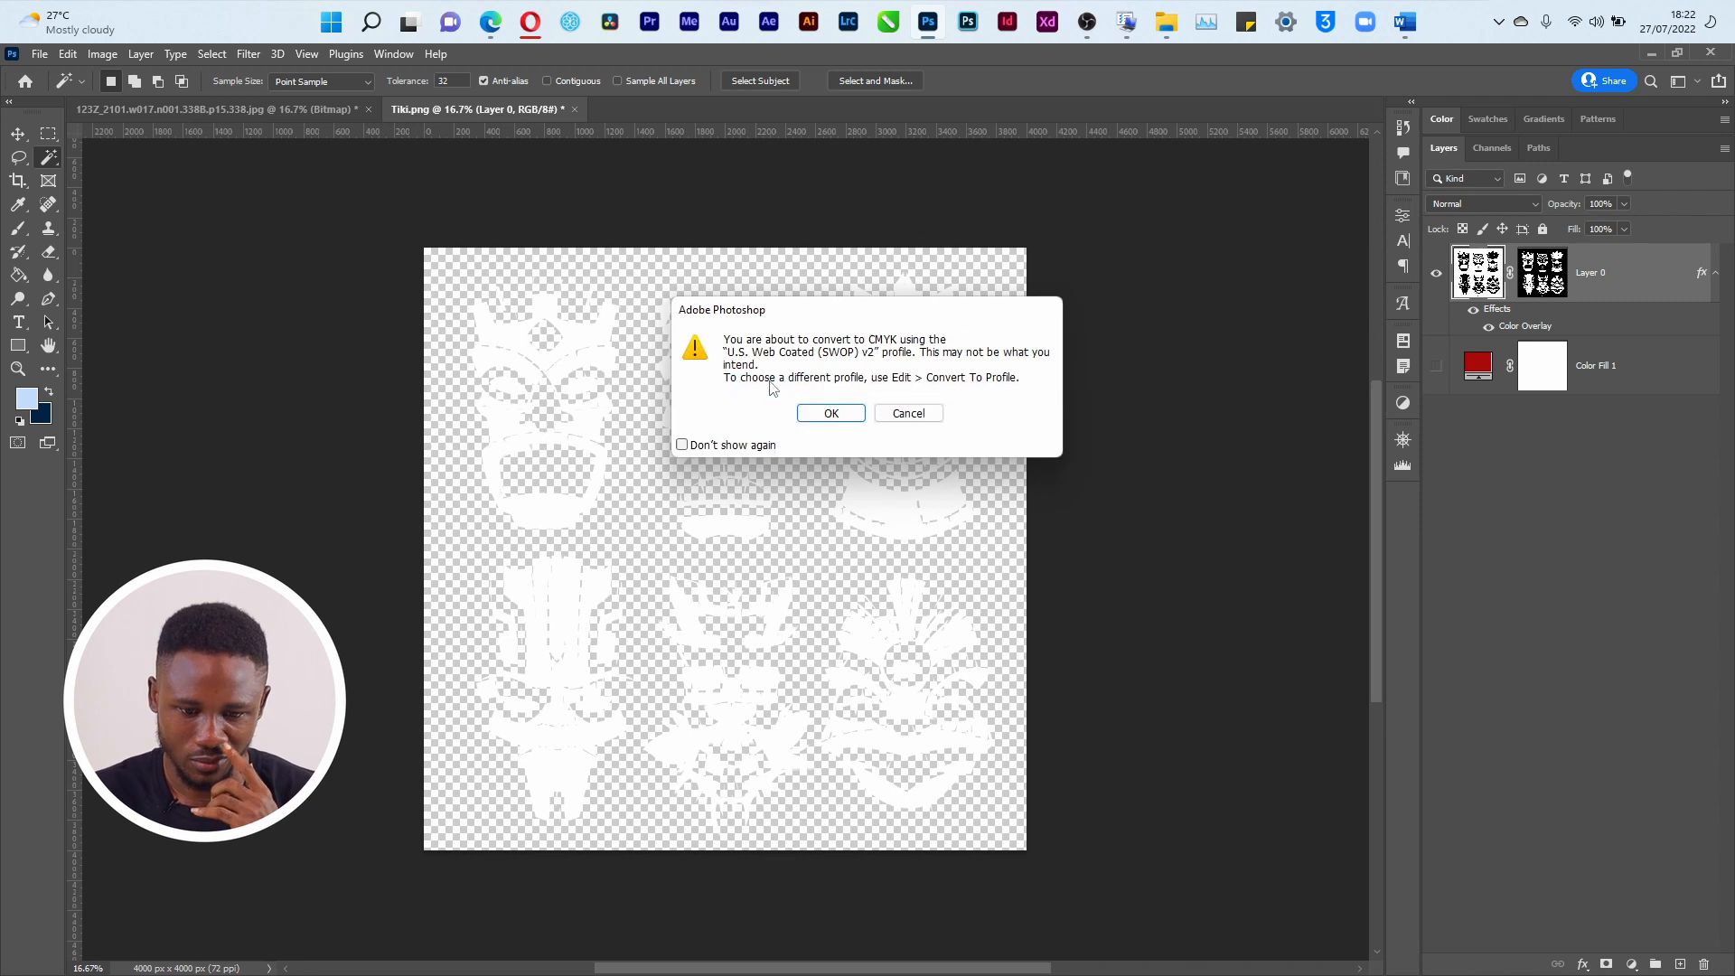
click(836, 415)
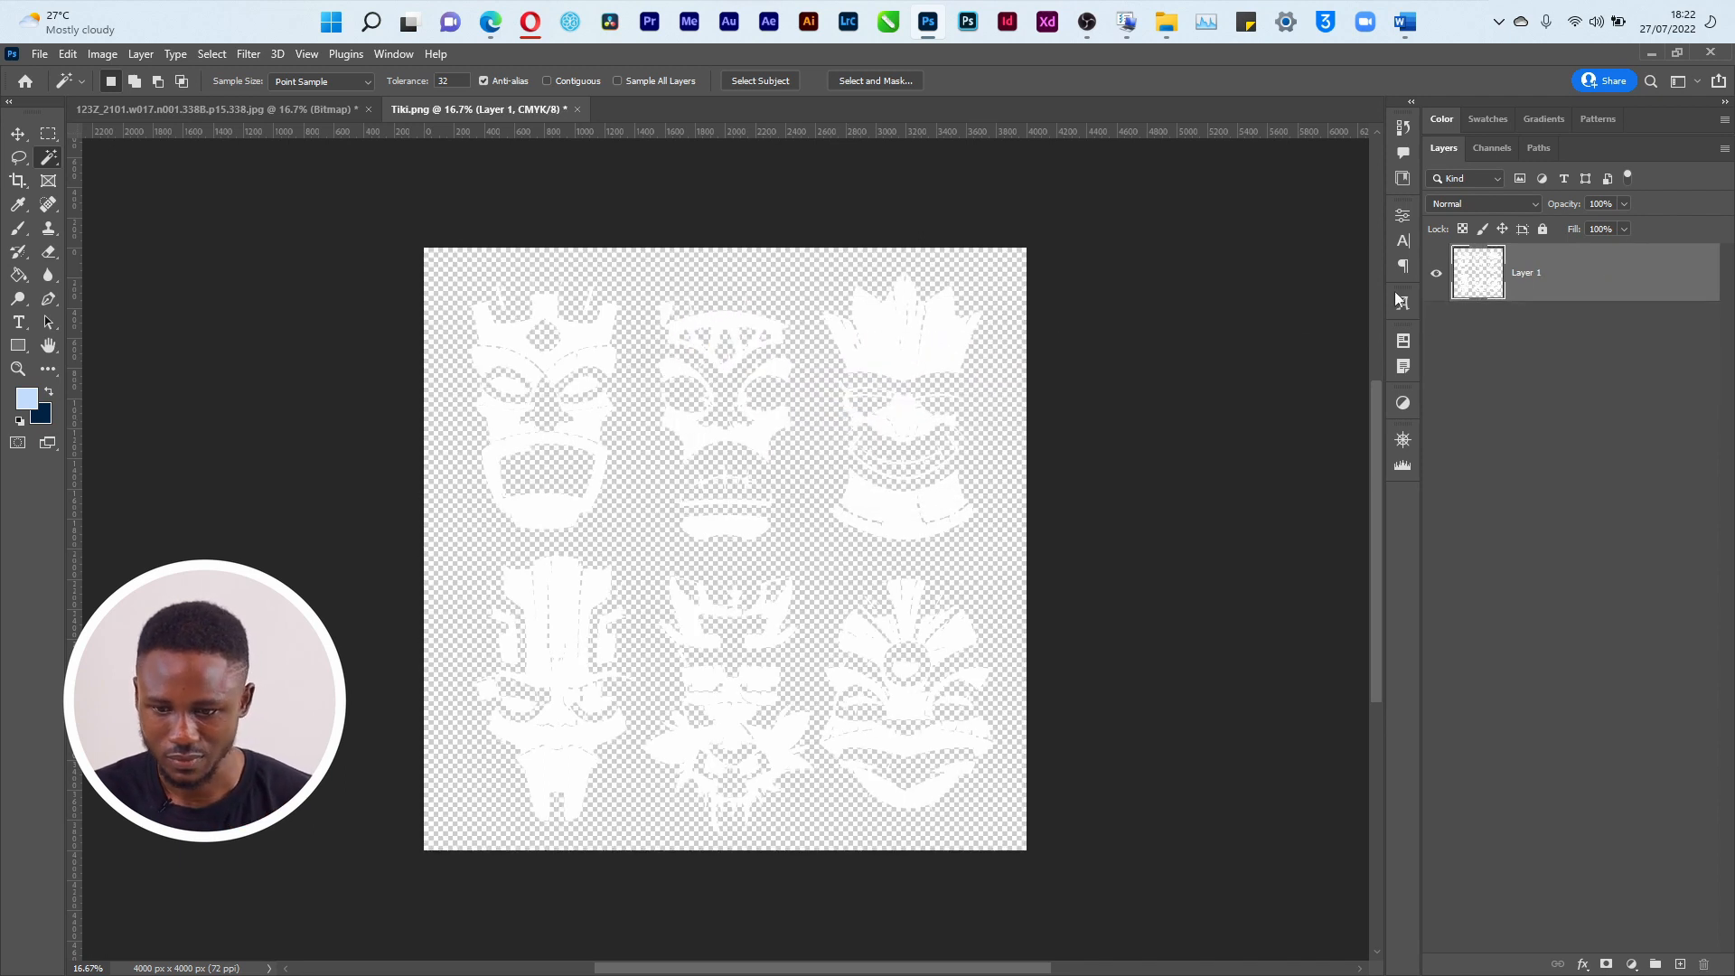
Save the CMYK document as Tiki.psd in the Tiki 2 folder with Maximize Compatibility on.
click(40, 54)
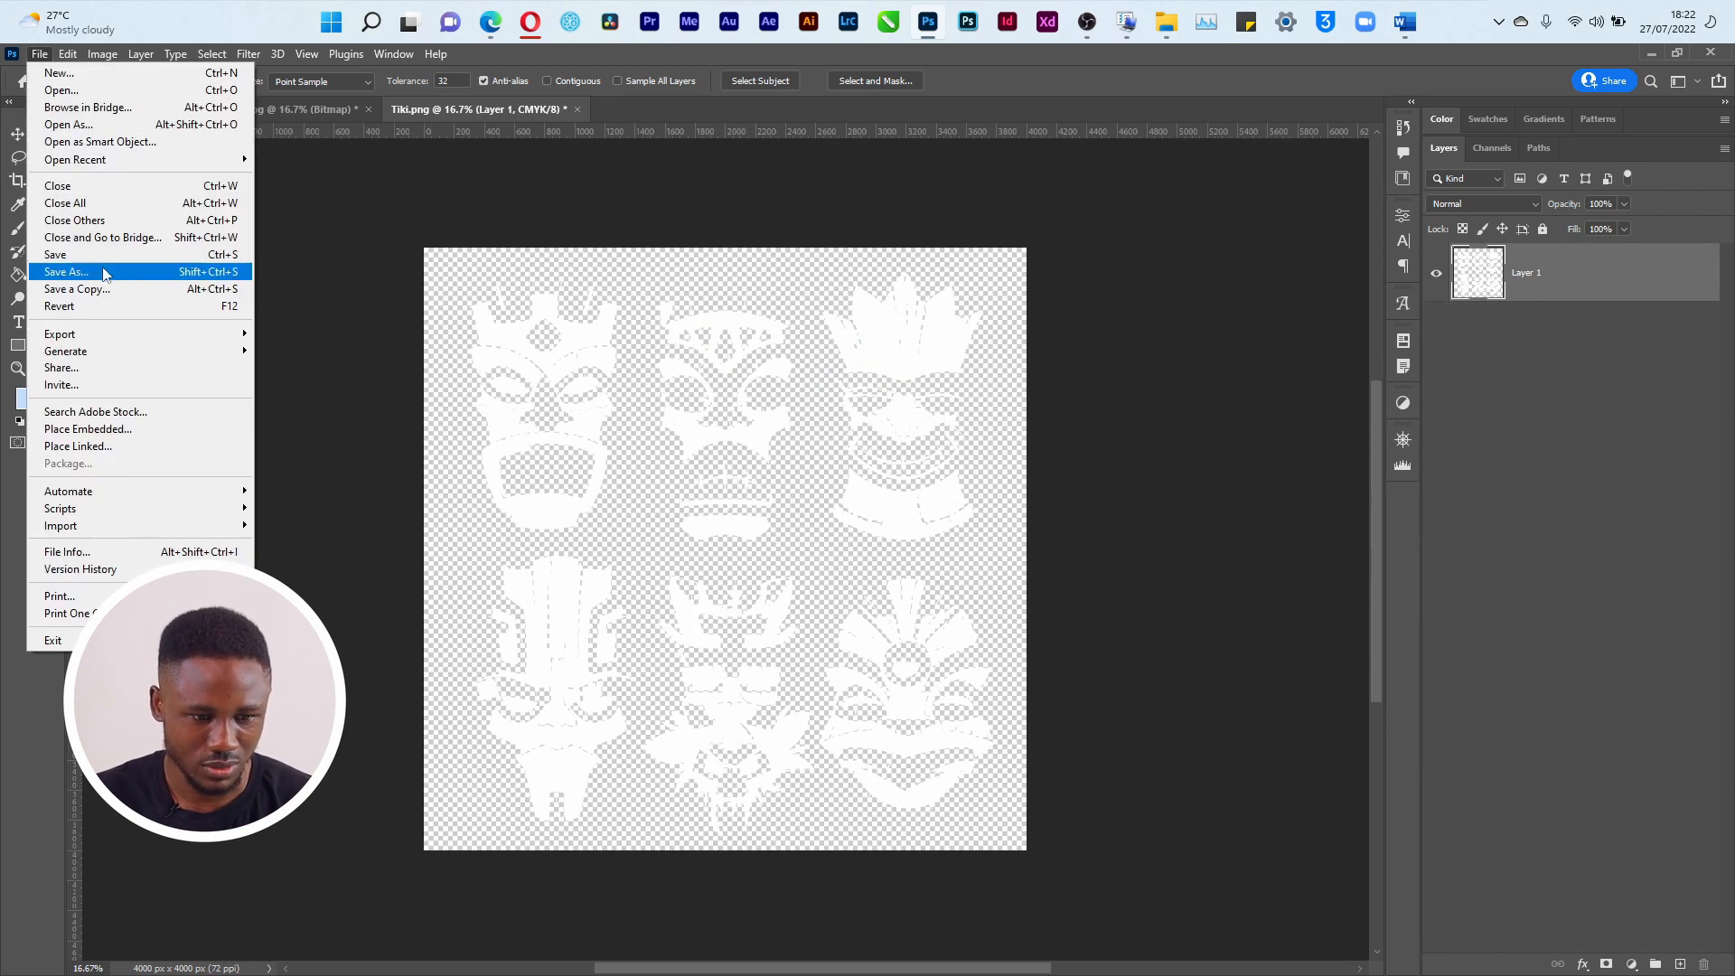
click(713, 196)
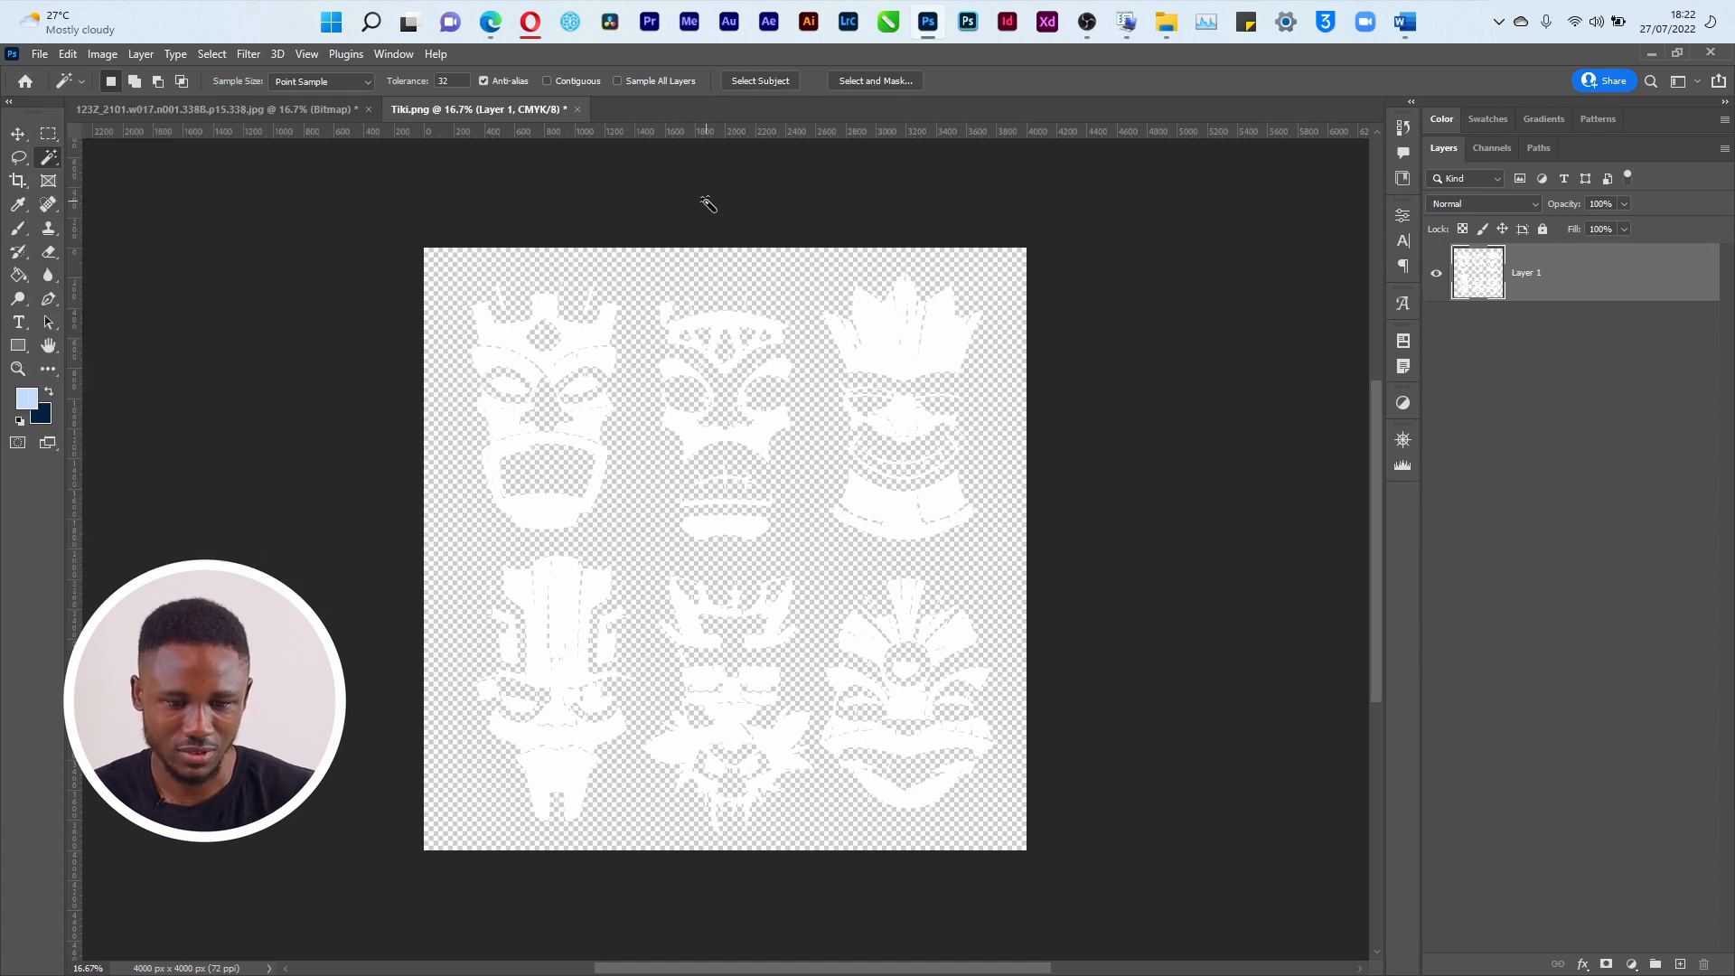
key(ctrl+shift+s)
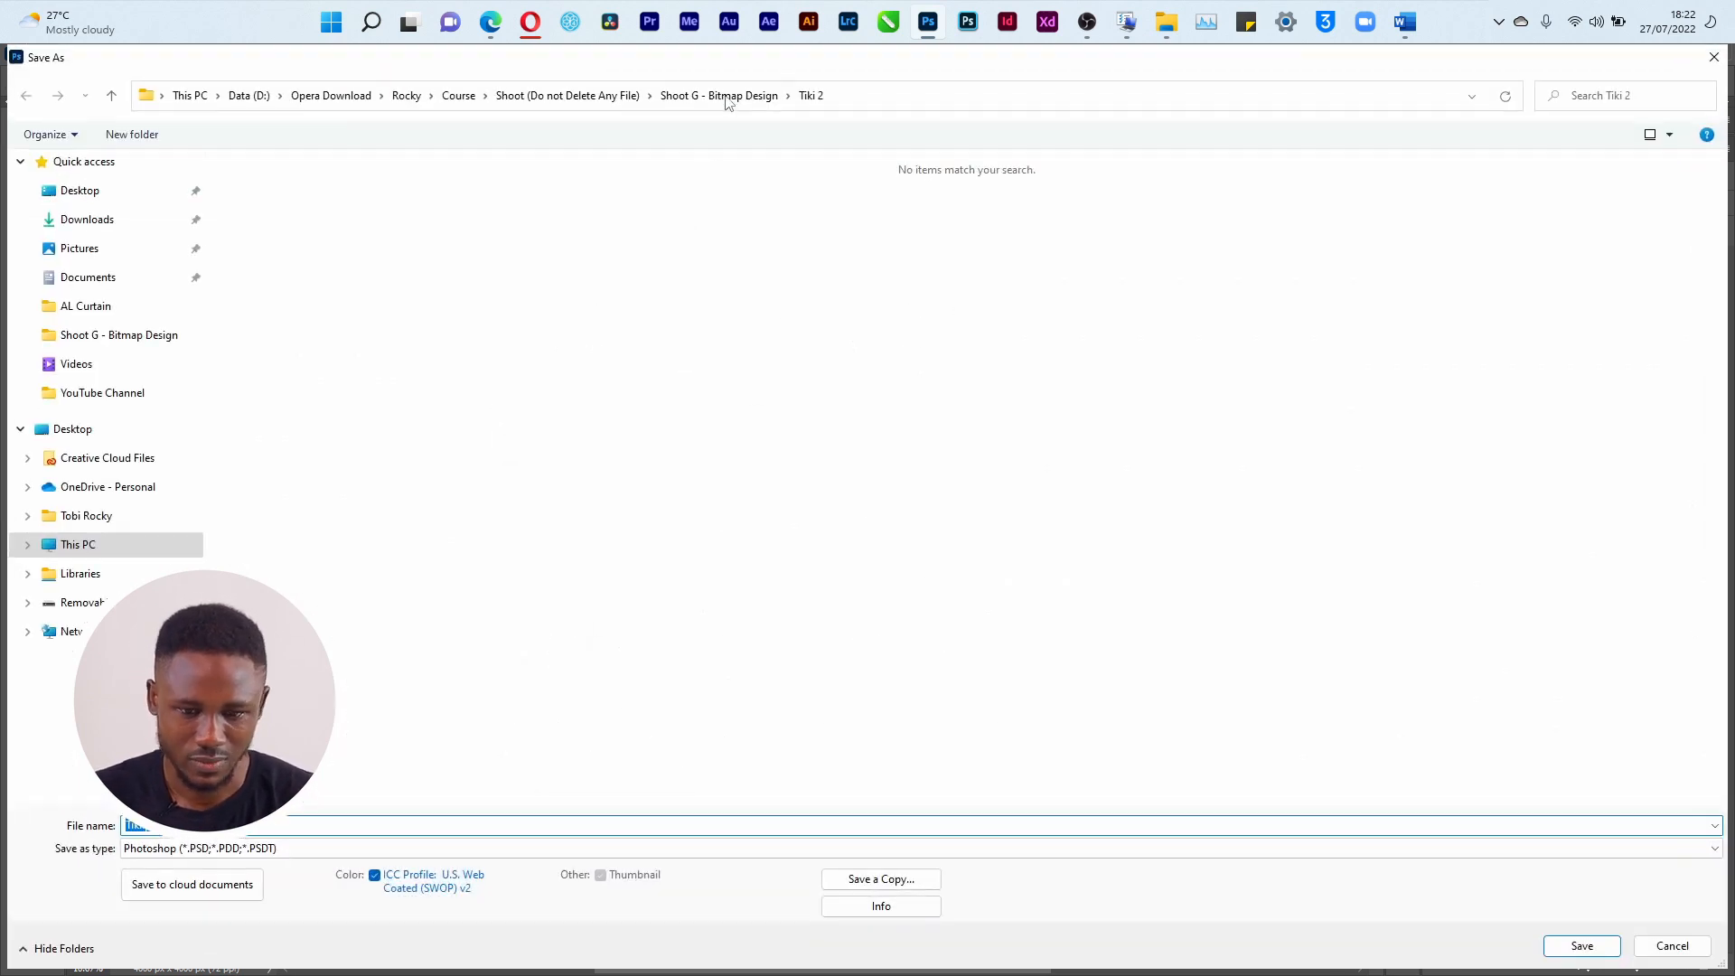
click(1587, 947)
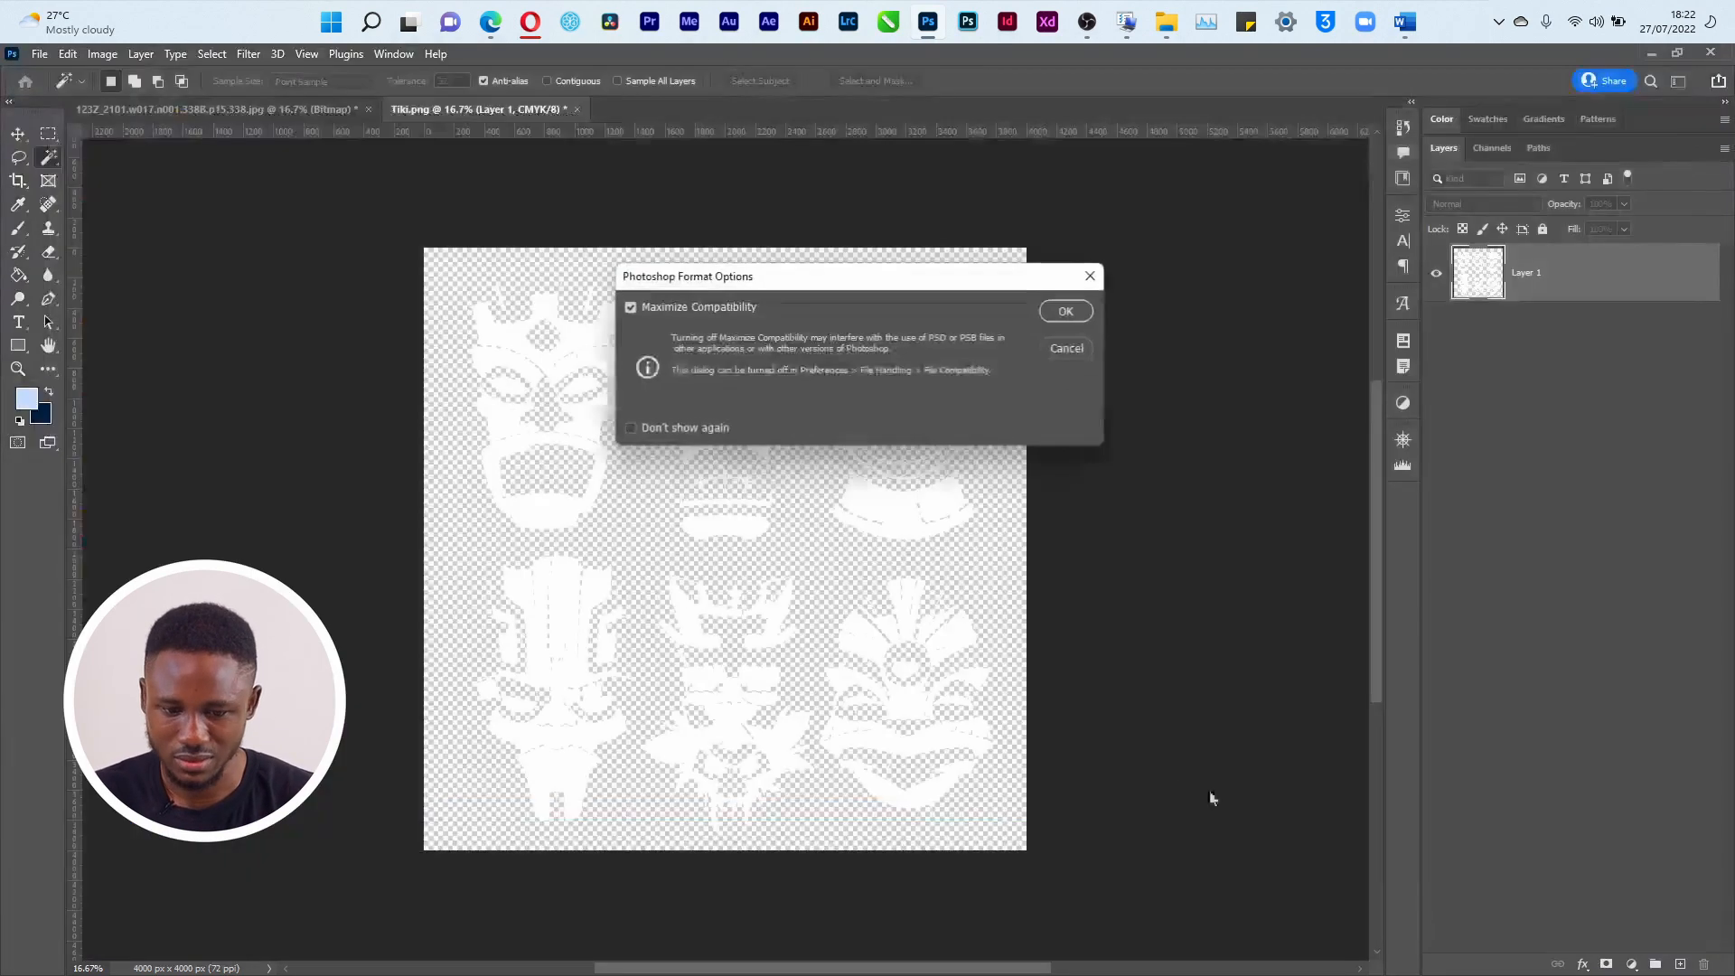
click(1078, 317)
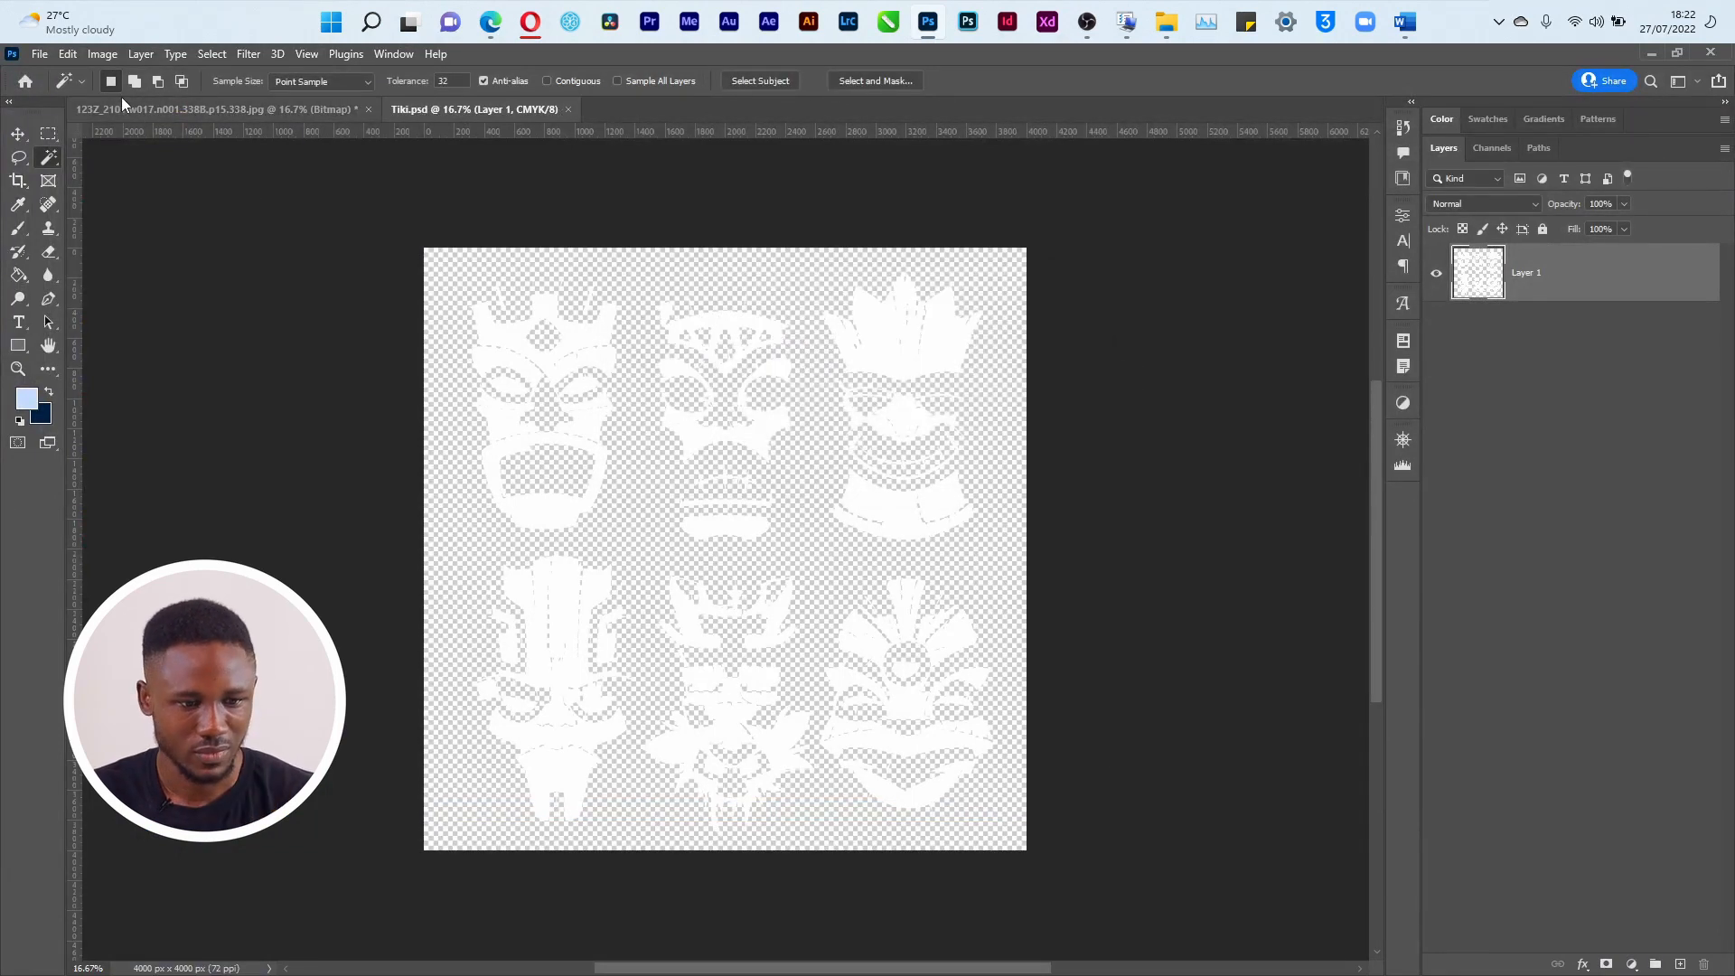
Quick-export the white tiki artwork as Tiki for Print.png in the Tiki 2 folder.
click(40, 54)
mouse_move(210, 334)
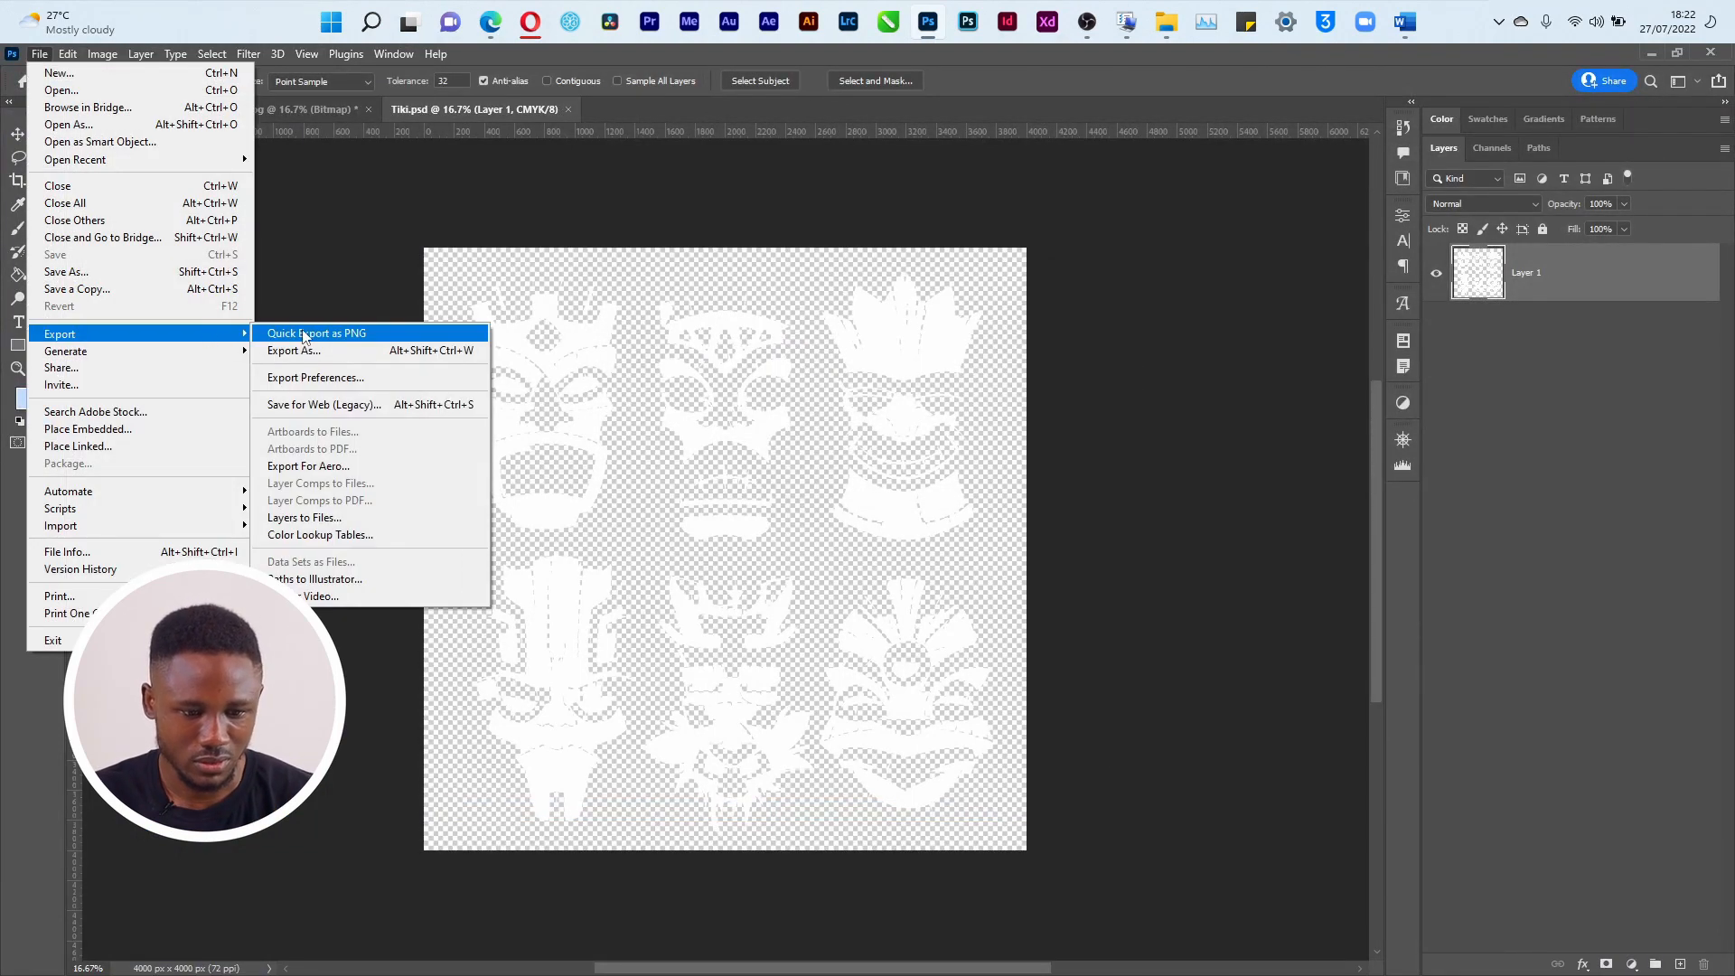
click(303, 335)
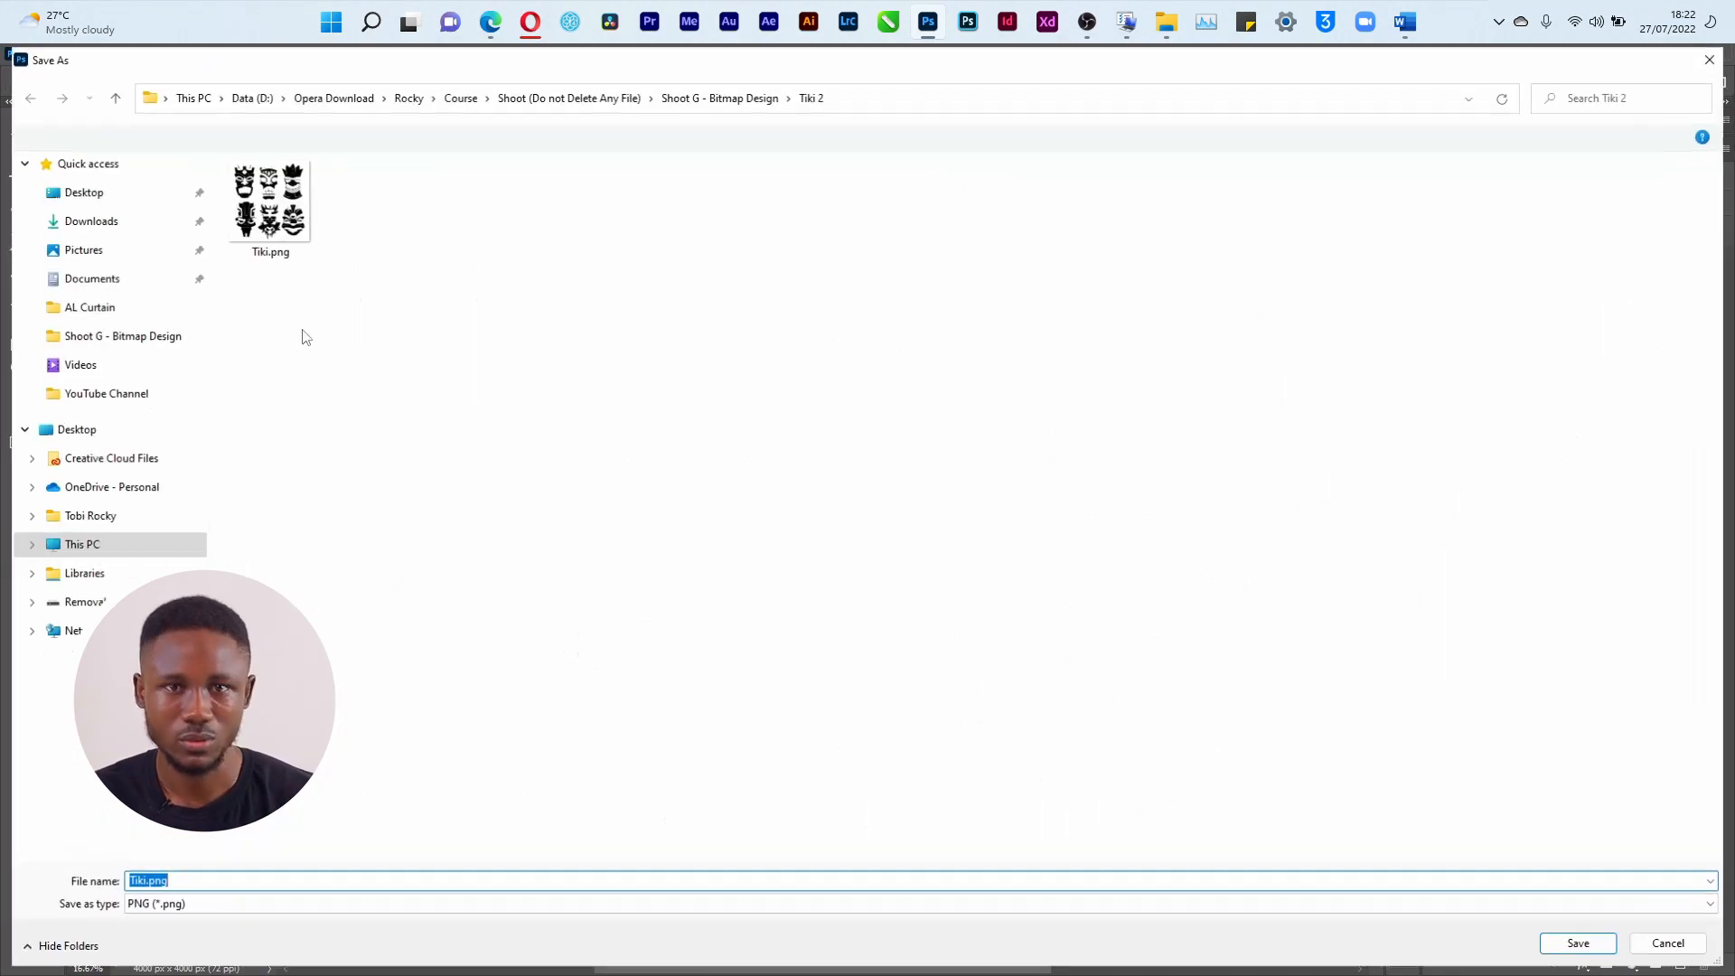
click(237, 885)
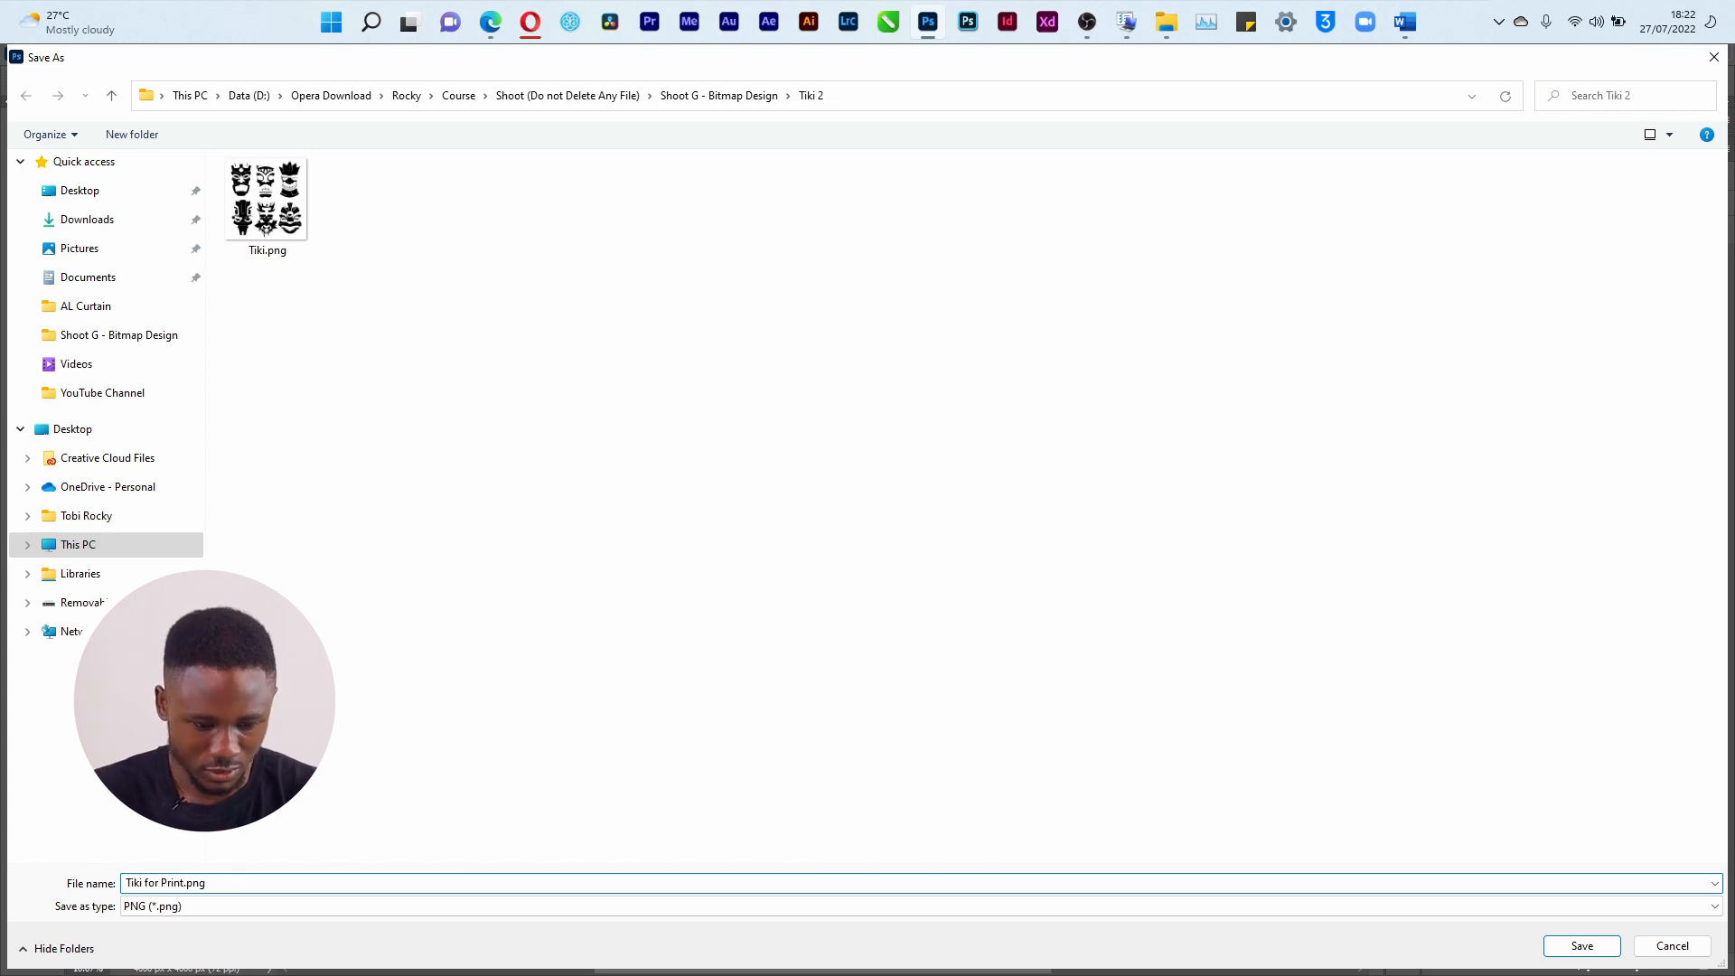
key(Return)
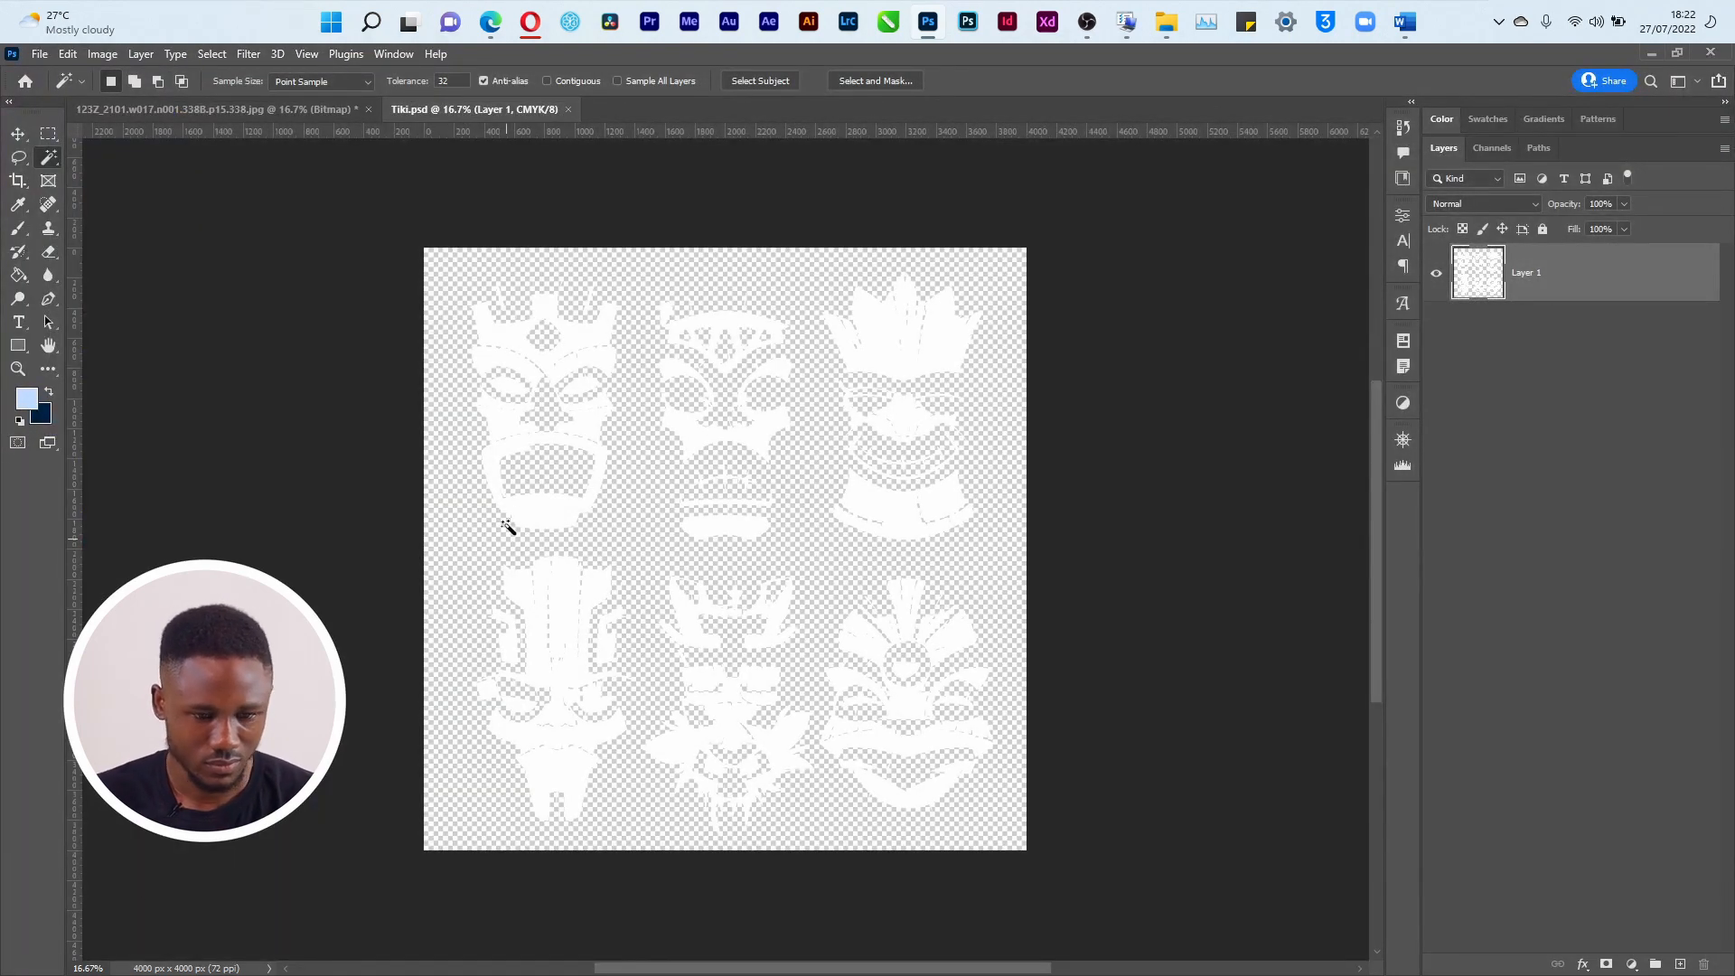
Switch to the Tiki 2 folder in File Explorer and open Tiki for Print.png to check the export.
key(alt+Tab)
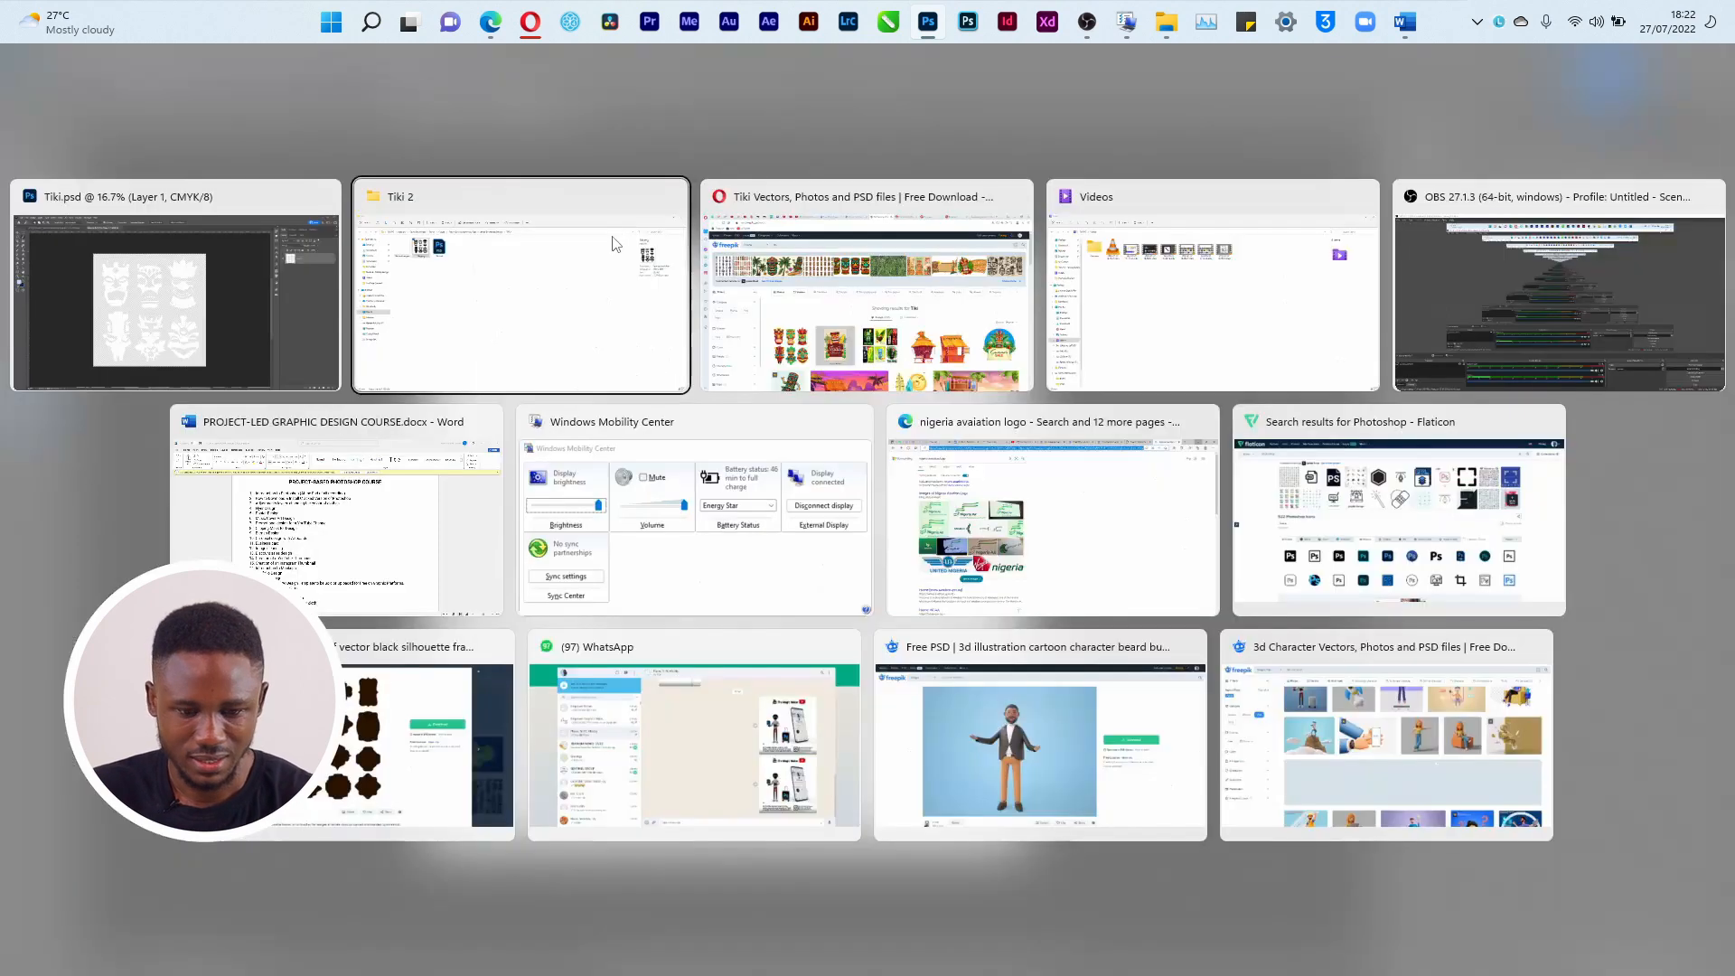
click(256, 220)
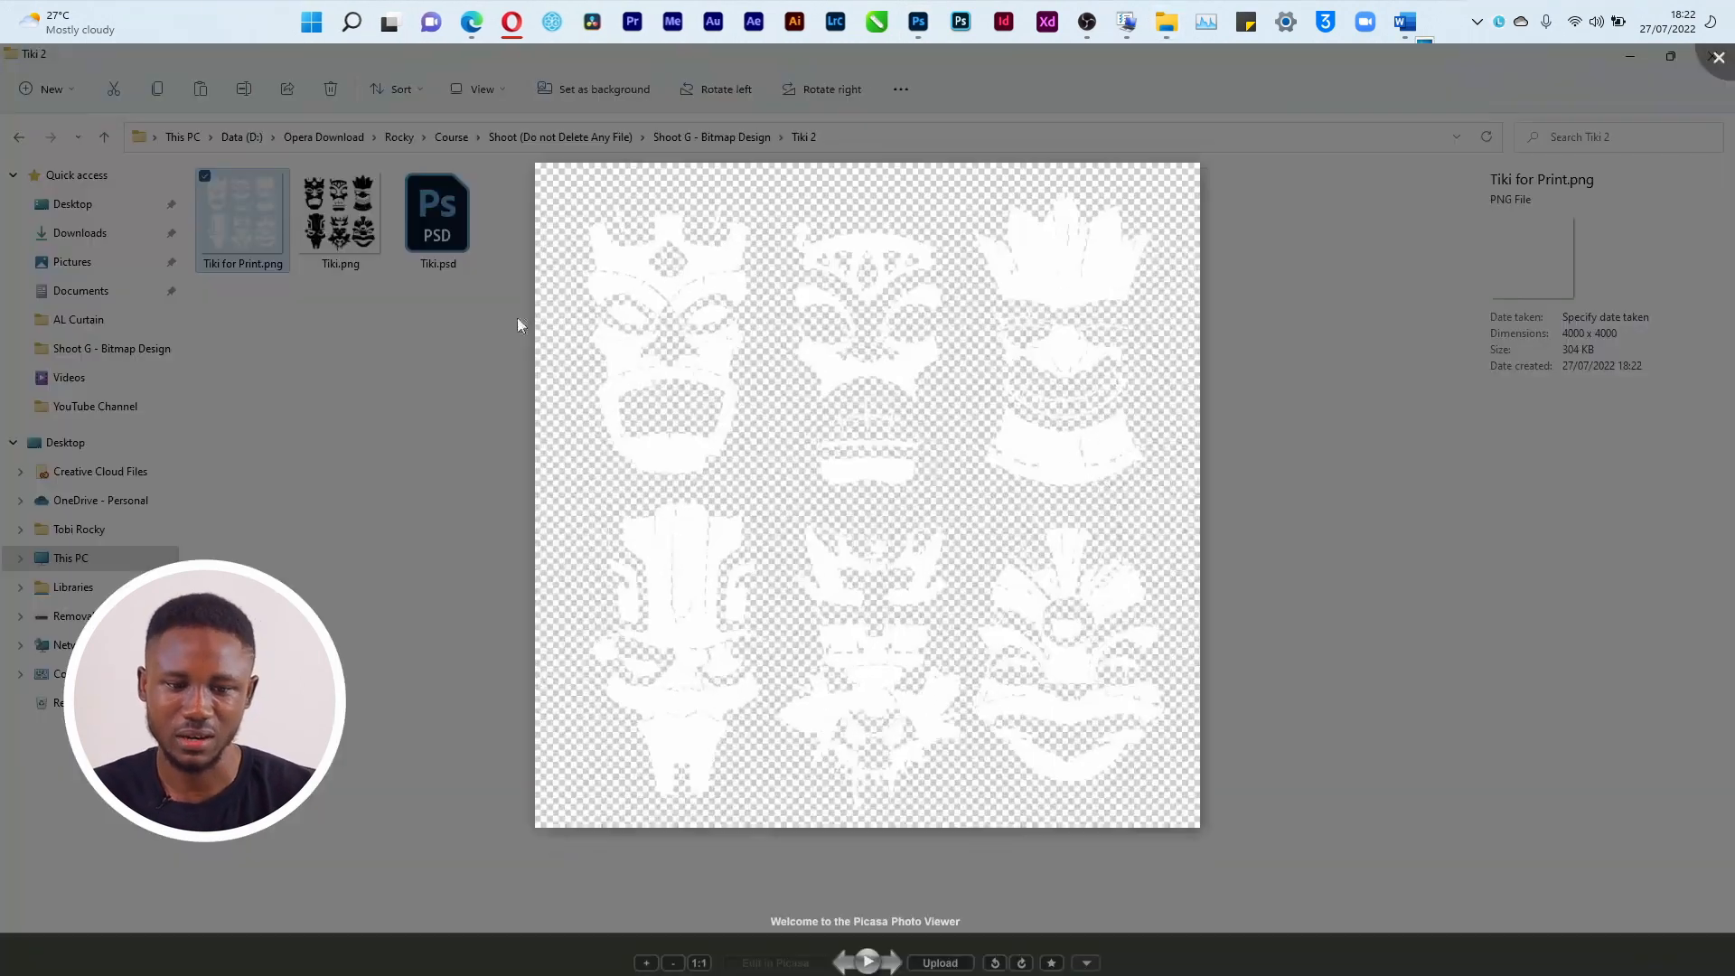